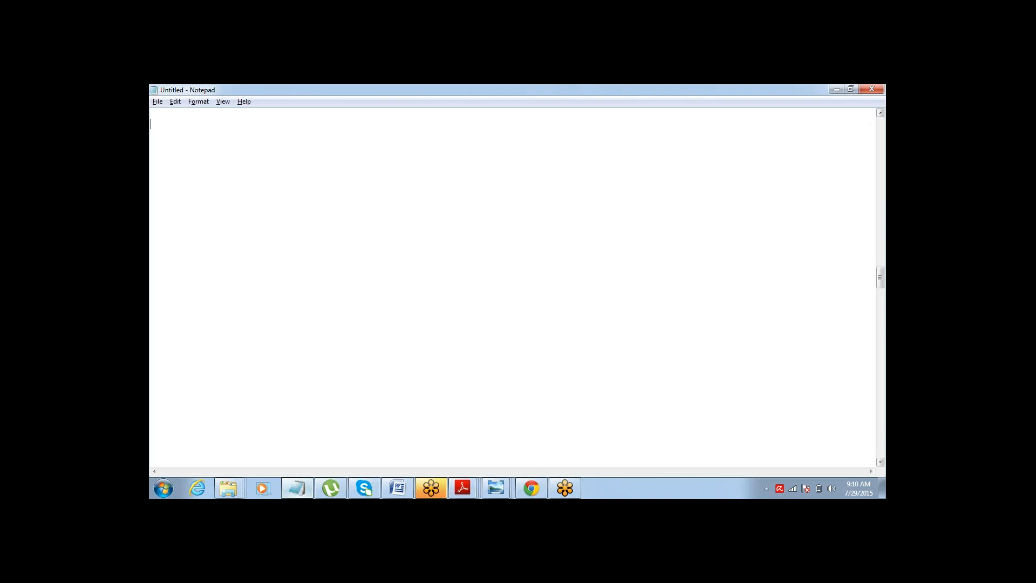
Write the heading "Workflow Rules:" and an indented line "Rule for automating some work" in the blank note.
{"action": "type", "text": "Workflo"}
{"action": "type", "text": "w"}
{"action": "type", "text": " Rules:"}
{"action": "type", "text": "Rule "}
{"action": "type", "text": "for"}
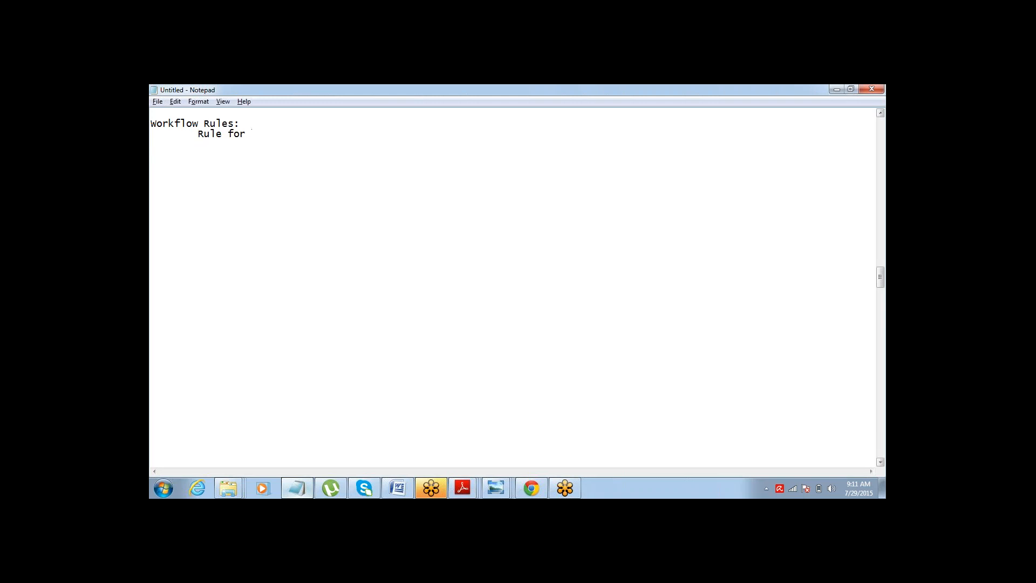
{"action": "type", "text": " automating some work"}
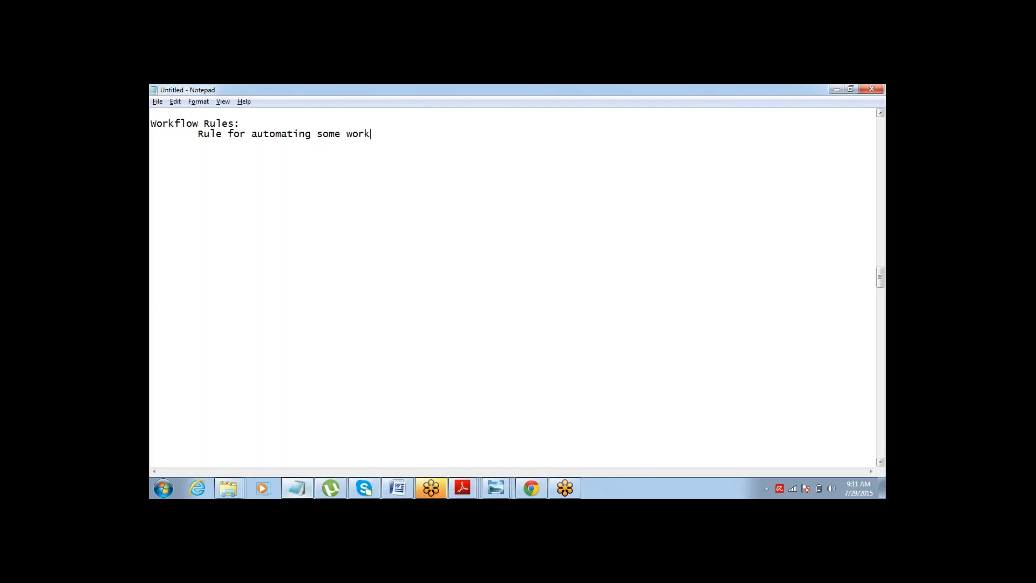
Extend the line with "/ action" and add an indented bullet "- Send Email" beneath it.
{"action": "type", "text": "/ action"}
{"action": "type", "text": "- "}
{"action": "type", "text": "Email \t\t"}
{"action": "type", "text": "-Creaate"}
{"action": "key", "text": "BackSpace"}
{"action": "key", "text": "BackSpace"}
{"action": "key", "text": "BackSpace"}
{"action": "key", "text": "BackSpace"}
{"action": "key", "text": "BackSpace"}
{"action": "key", "text": "BackSpace"}
{"action": "key", "text": "BackSpace"}
{"action": "key", "text": "BackSpace"}
{"action": "key", "text": "Up"}
{"action": "type", "text": "Send"}
Add bullets "- create a task", "- Update a field" and "- Outbound Message", correcting the capitalisation of Outbound.
{"action": "key", "text": "End"}
{"action": "key", "text": "Down"}
{"action": "type", "text": "create a ta"}
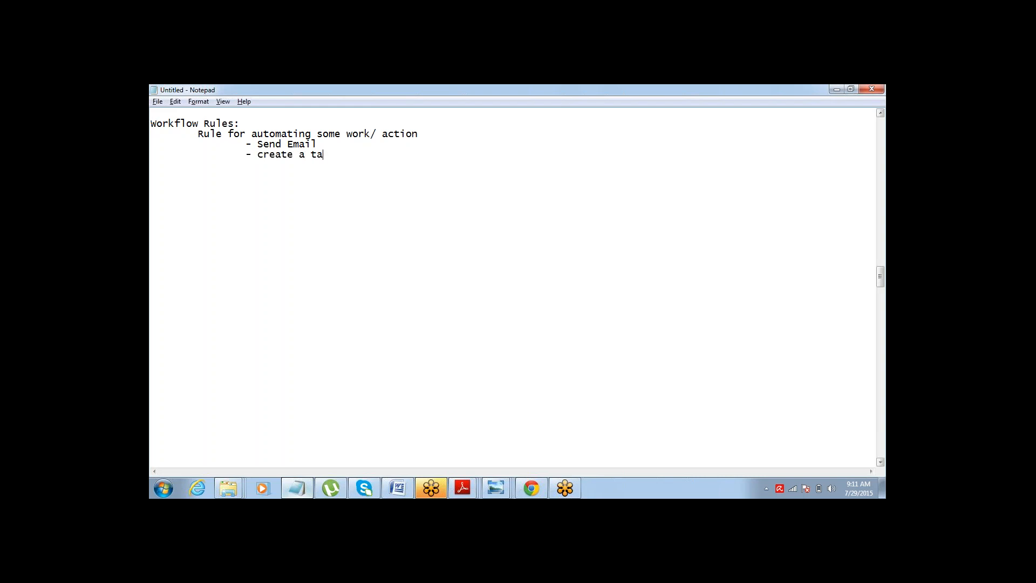
{"action": "type", "text": "sk \t\t- "}
{"action": "type", "text": "Update a f"}
{"action": "type", "text": "ield \t\t"}
{"action": "type", "text": "-"}
{"action": "type", "text": " OUtbo"}
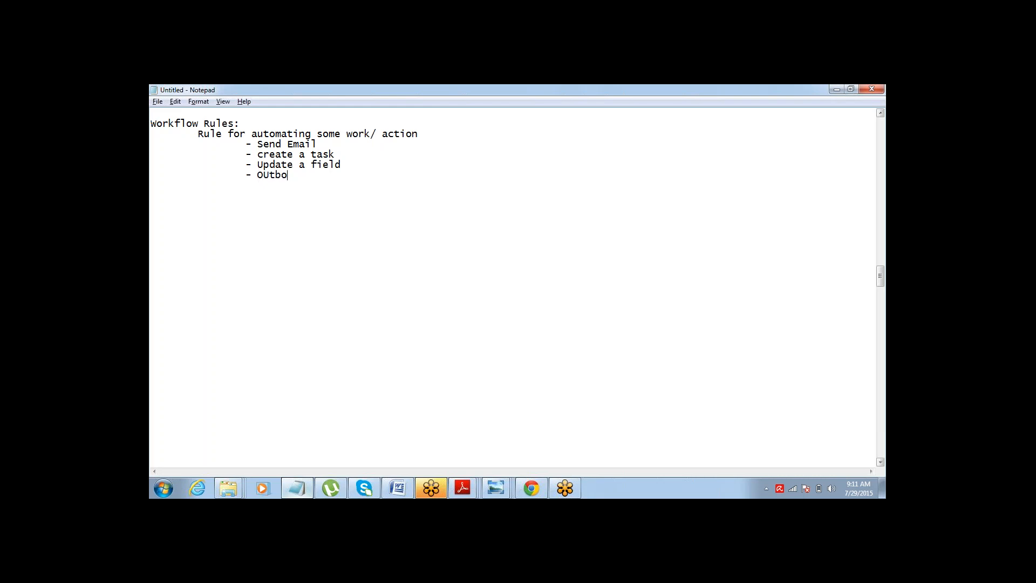
{"action": "type", "text": "und Message"}
{"action": "key", "text": "Down"}
{"action": "key", "text": "ctrl+Left"}
{"action": "key", "text": "Right"}
{"action": "key", "text": "shift+Right"}
{"action": "type", "text": "u"}
Below a few blank lines, write the example "When a lead is created , send an email to Lead".
{"action": "key", "text": "Return"}
{"action": "key", "text": "Return"}
{"action": "key", "text": "Return"}
{"action": "type", "text": "WHen"}
{"action": "key", "text": "BackSpace"}
{"action": "key", "text": "BackSpace"}
{"action": "key", "text": "BackSpace"}
{"action": "type", "text": "hen a l"}
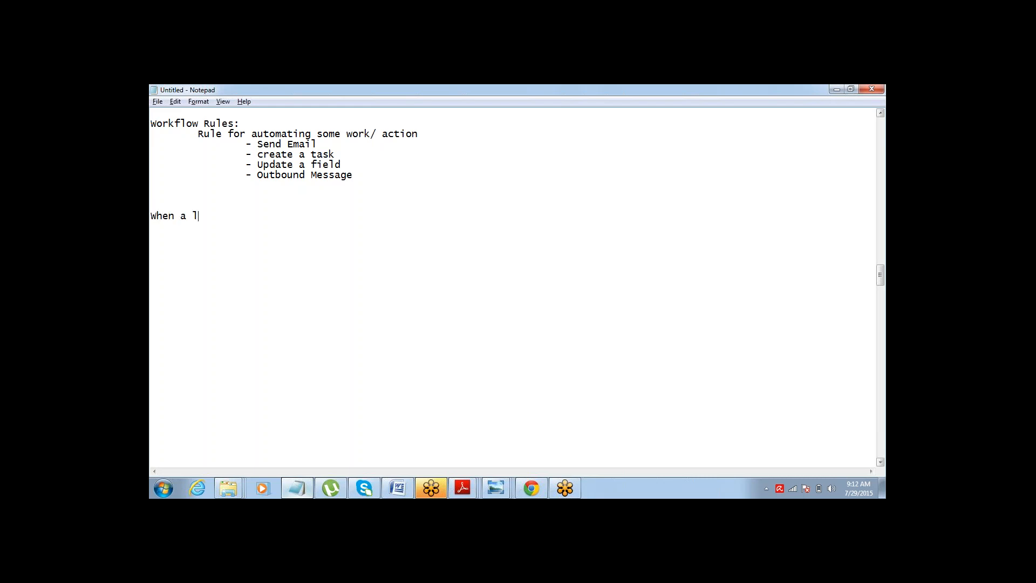
{"action": "type", "text": "ead is created , send an email to "}
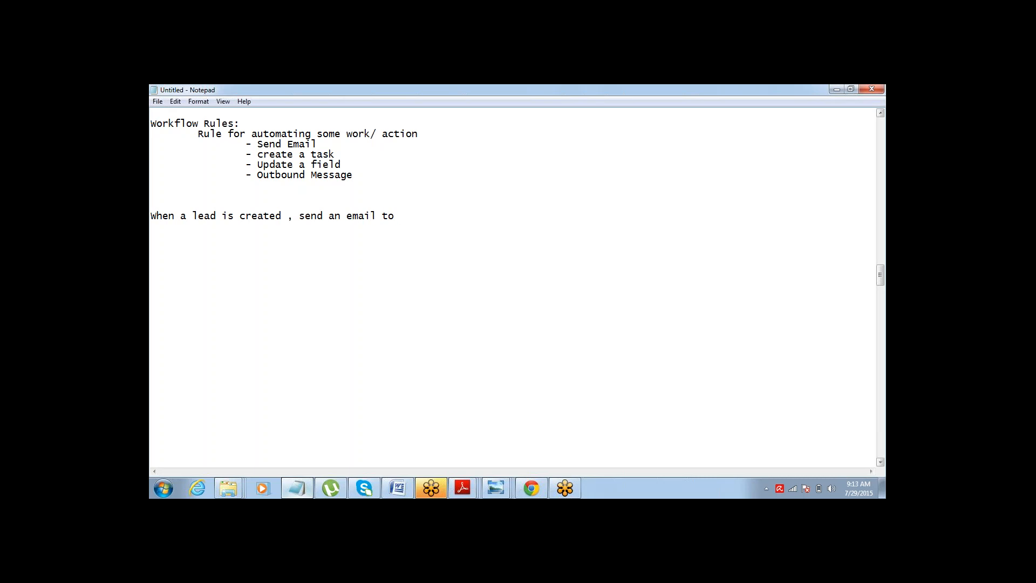
{"action": "type", "text": "Lead"}
Highlight the trigger and action phrases of the example sentence in turn, then clear the selection.
{"action": "key", "text": "Down"}
{"action": "key", "text": "ctrl+shift+Right"}
{"action": "key", "text": "ctrl+shift+Right"}
{"action": "key", "text": "ctrl+shift+Right"}
{"action": "key", "text": "ctrl+shift+Right"}
{"action": "key", "text": "ctrl+shift+Right"}
{"action": "key", "text": "ctrl+shift+Right"}
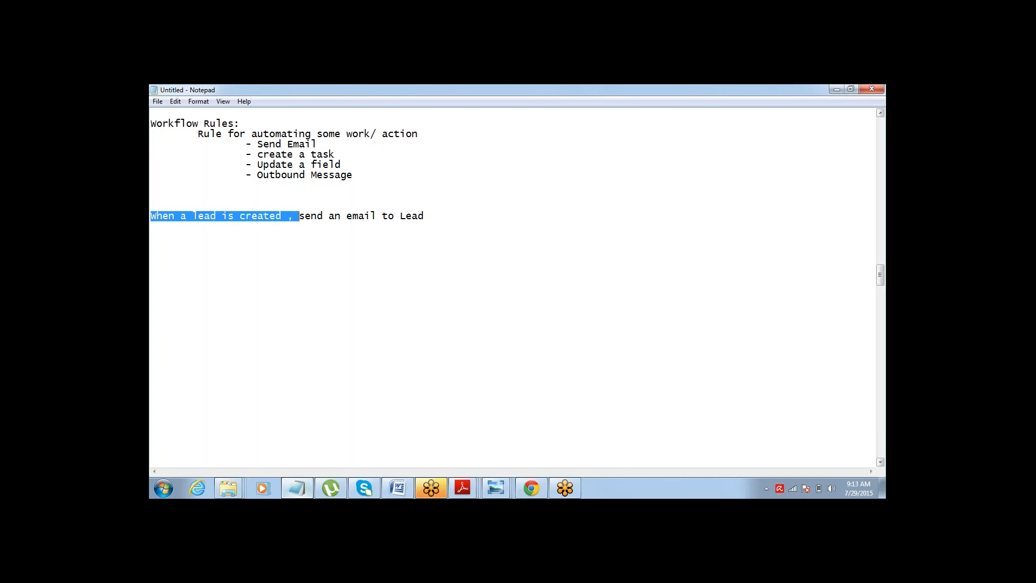
{"action": "key", "text": "ctrl+shift+Left"}
{"action": "key", "text": "End"}
{"action": "key", "text": "ctrl+shift+Left"}
{"action": "key", "text": "ctrl+shift+Left"}
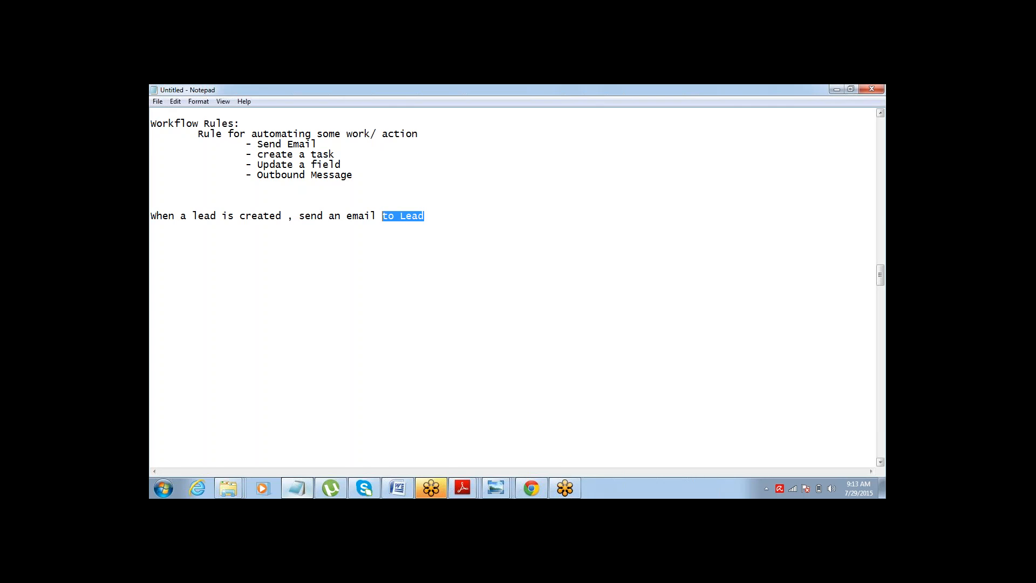
{"action": "key", "text": "ctrl+shift+Left"}
{"action": "key", "text": "ctrl+shift+Left"}
{"action": "key", "text": "ctrl+shift+Left"}
{"action": "key", "text": "End"}
{"action": "key", "text": "ctrl+shift+Left"}
{"action": "key", "text": "ctrl+shift+Left"}
{"action": "key", "text": "ctrl+shift+Left"}
{"action": "left_click", "coordinate": [873, 250]}
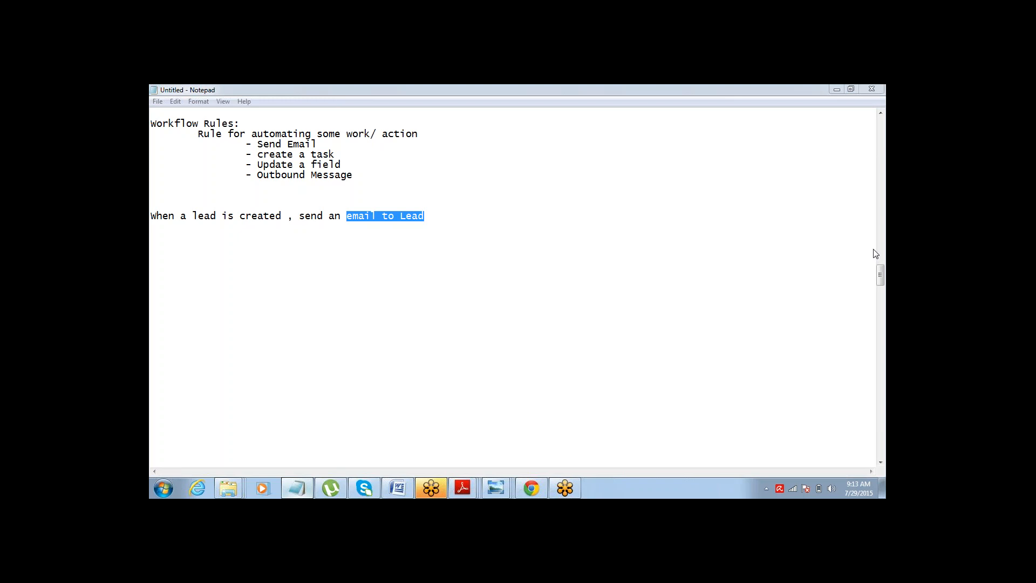
{"action": "left_click", "coordinate": [441, 212]}
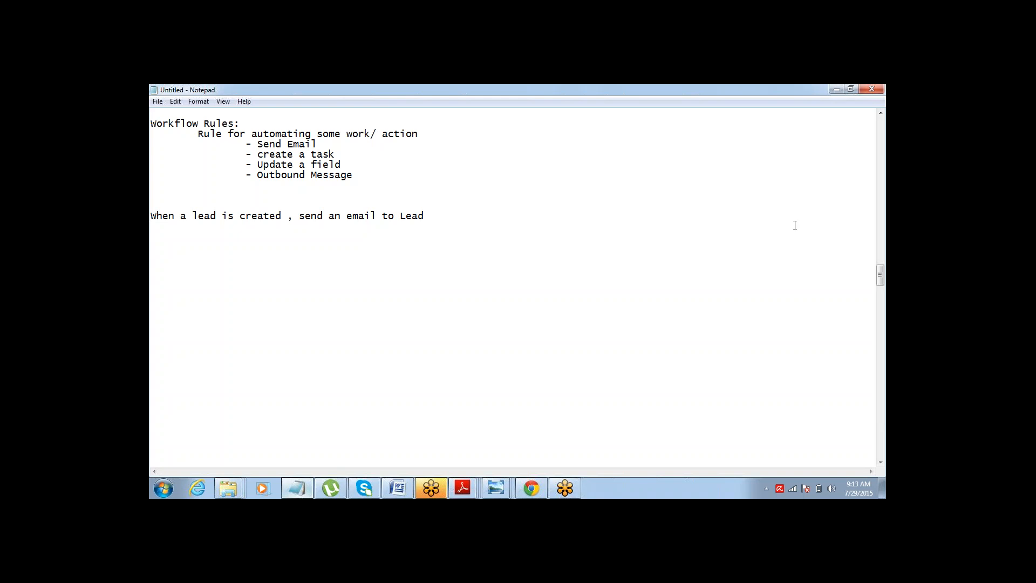
In Salesforce Setup, open Workflow Rules under Create, Workflow & Approvals, continue past the intro page and start a new rule.
{"action": "left_click", "coordinate": [854, 269]}
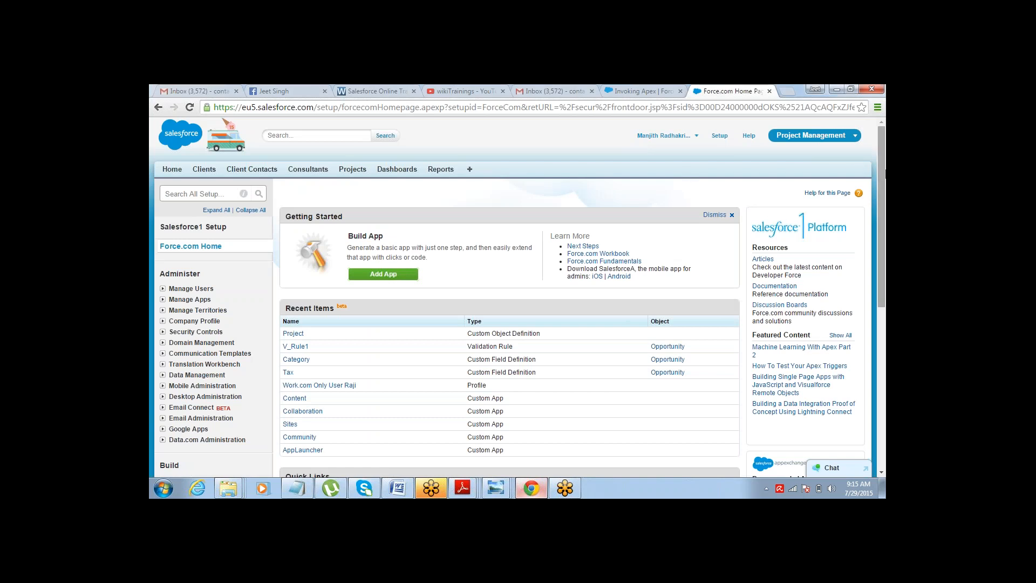
{"action": "mouse_move", "coordinate": [881, 156]}
{"action": "left_mouse_down"}
{"action": "mouse_move", "coordinate": [880, 213]}
{"action": "mouse_move", "coordinate": [880, 154]}
{"action": "left_mouse_up"}
{"action": "scroll", "coordinate": [858, 241], "scroll_direction": "down", "scroll_amount": 3}
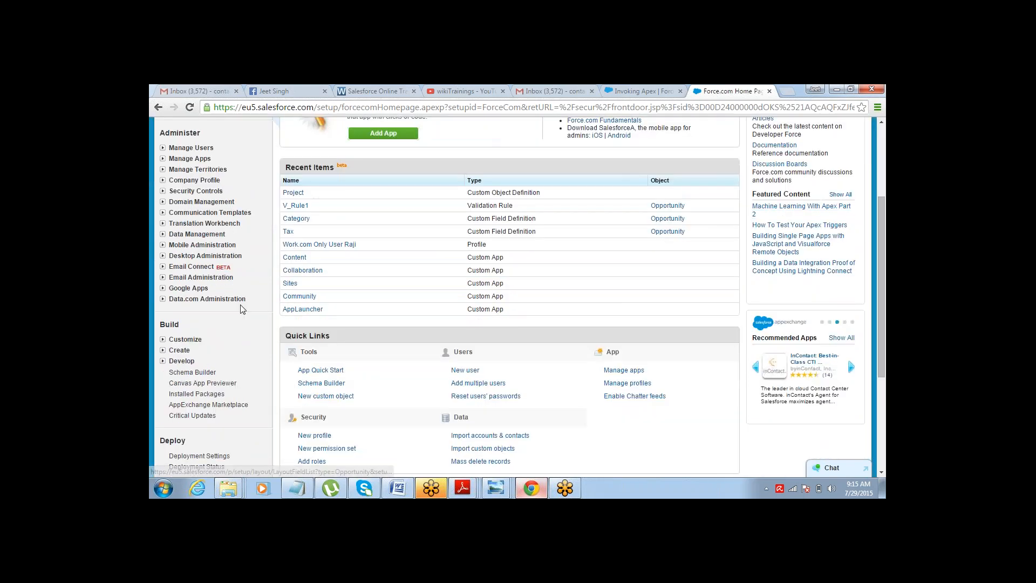
{"action": "left_click", "coordinate": [163, 351]}
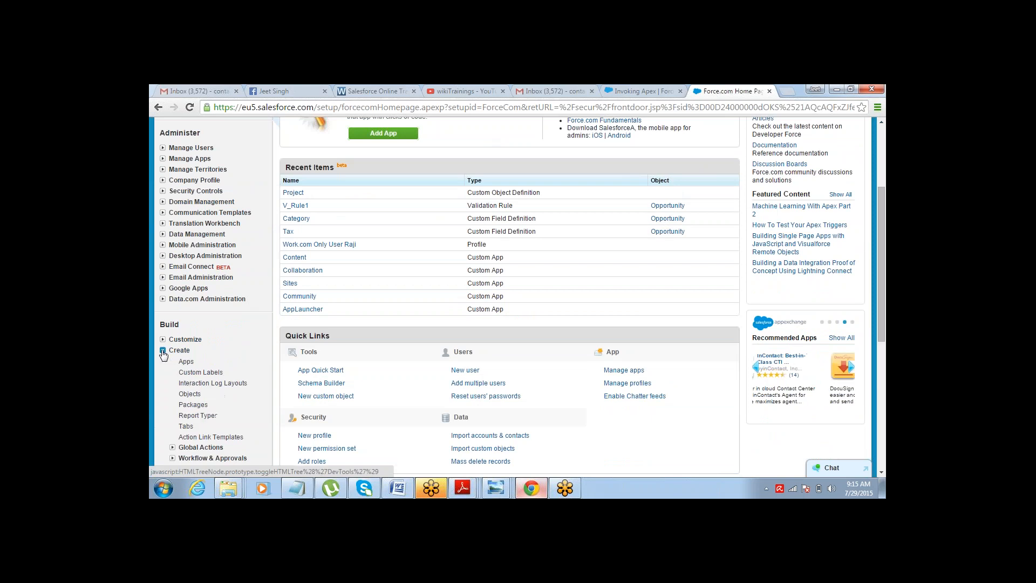
{"action": "left_click", "coordinate": [173, 458]}
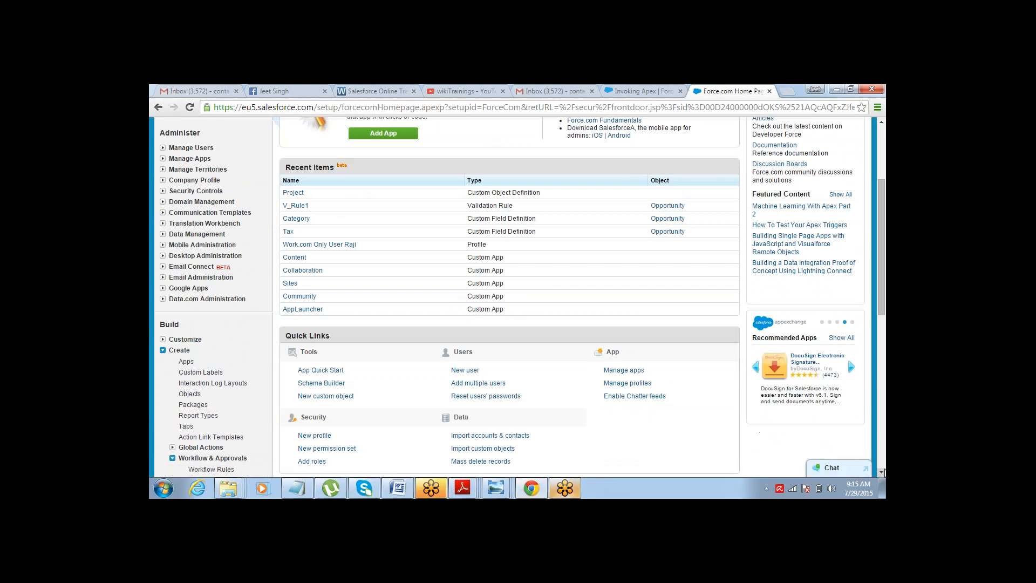
{"action": "left_click", "coordinate": [882, 473]}
{"action": "left_click", "coordinate": [882, 472]}
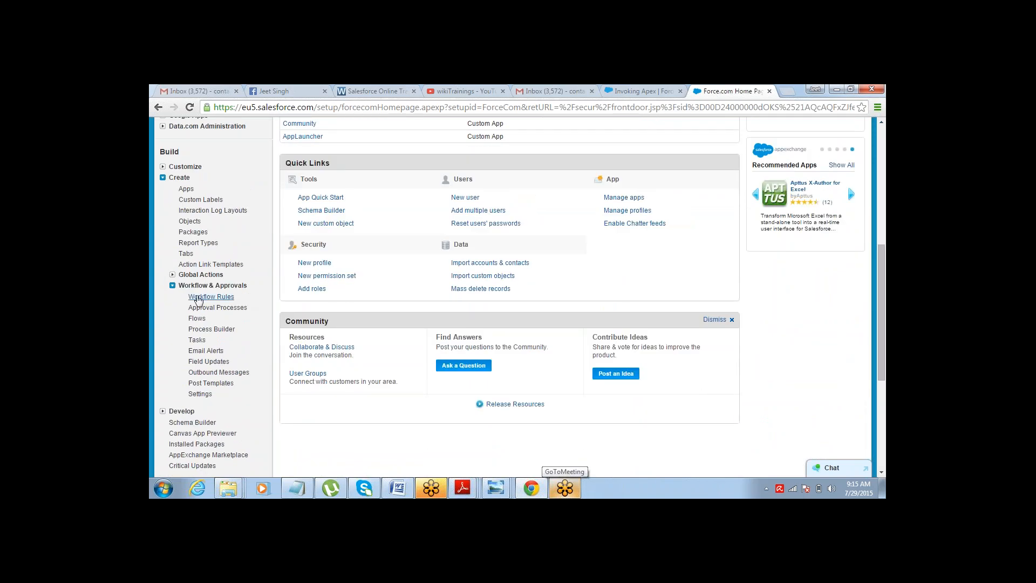
{"action": "left_click", "coordinate": [208, 296]}
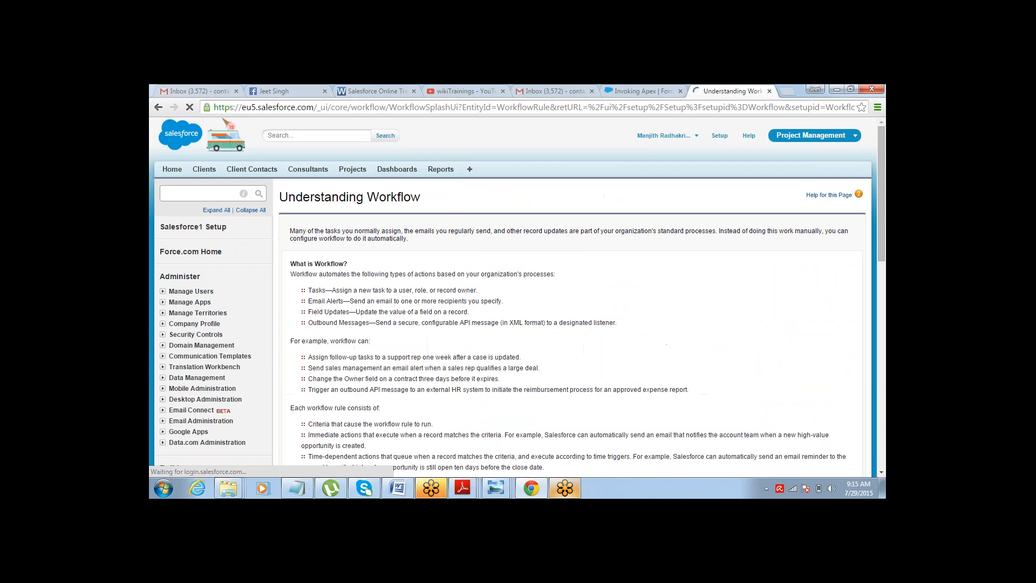
{"action": "left_click", "coordinate": [881, 472]}
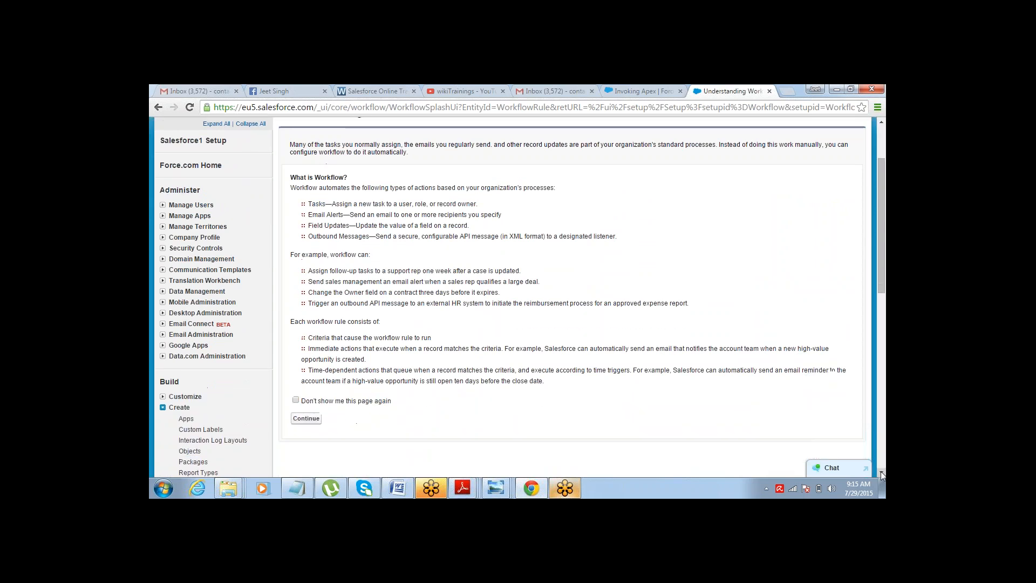
{"action": "left_click", "coordinate": [294, 419]}
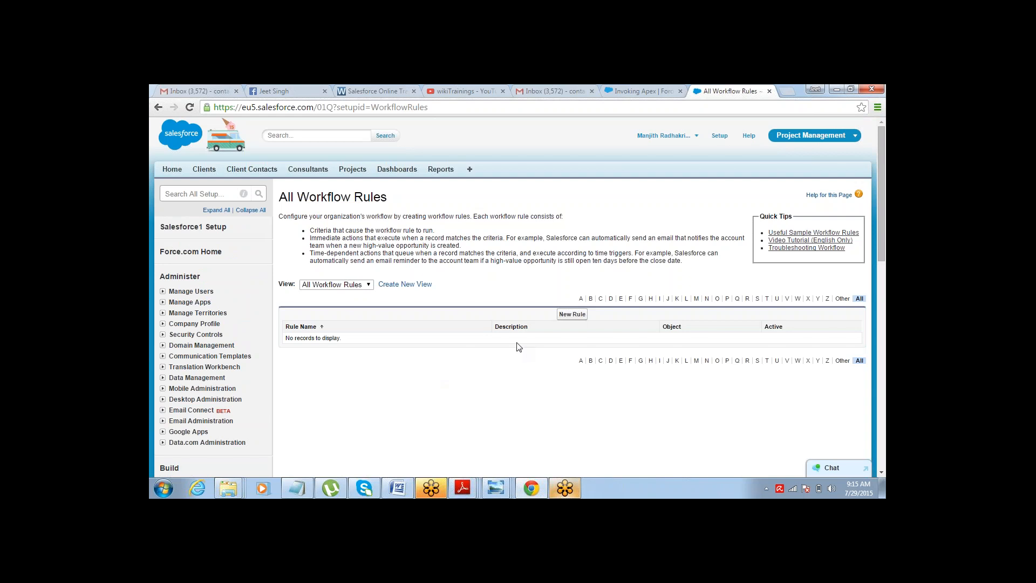
{"action": "left_click", "coordinate": [573, 314]}
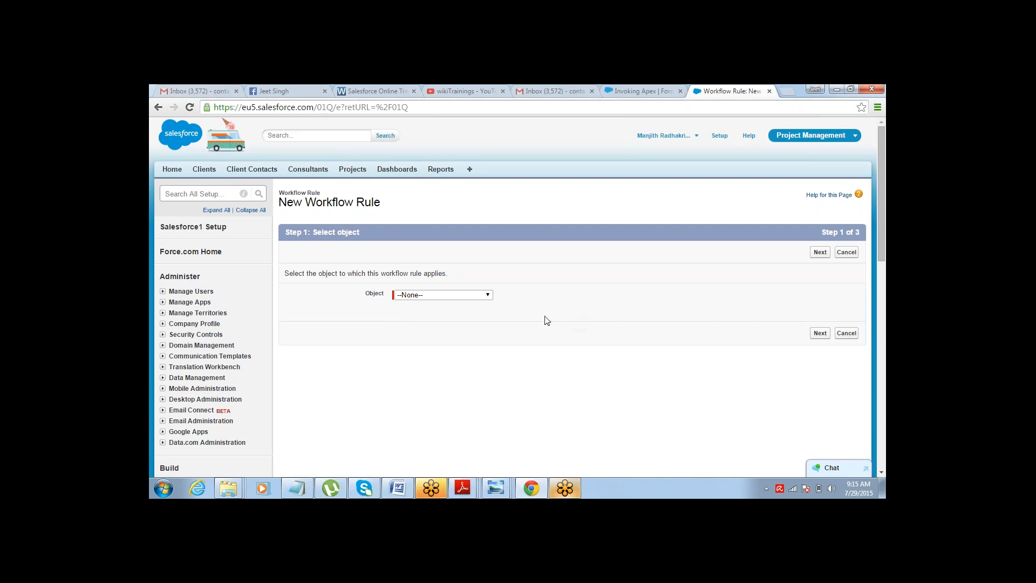
Choose Lead as the object for the new workflow rule and proceed to the configuration step.
{"action": "left_click", "coordinate": [309, 487]}
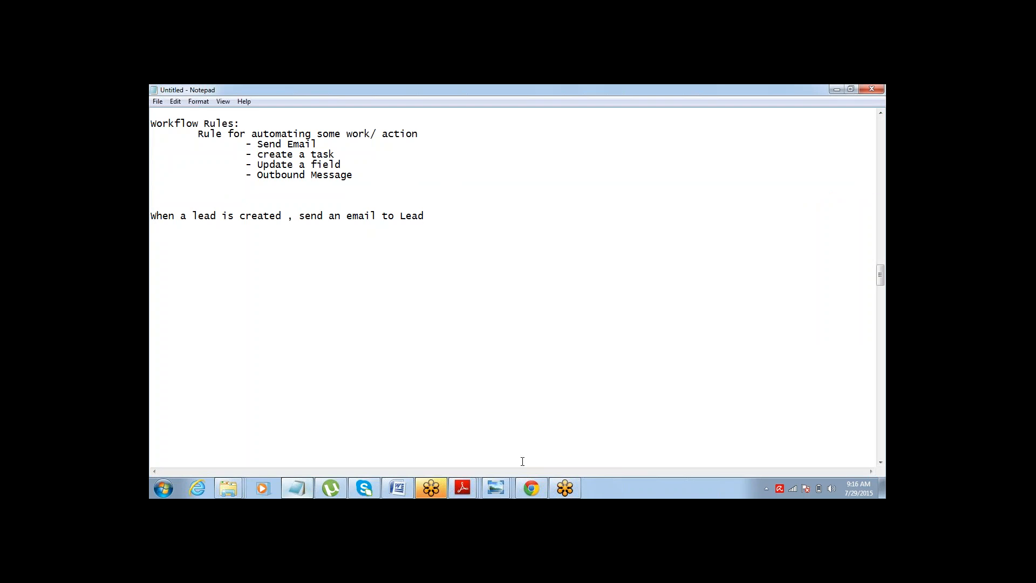
{"action": "left_click", "coordinate": [528, 488]}
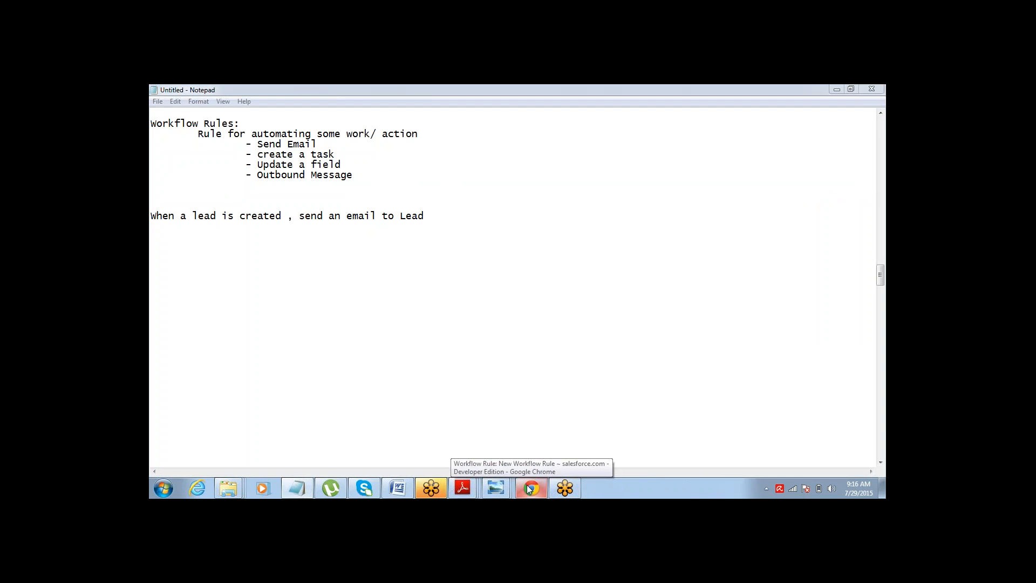
{"action": "left_click", "coordinate": [529, 488]}
{"action": "left_click", "coordinate": [488, 296]}
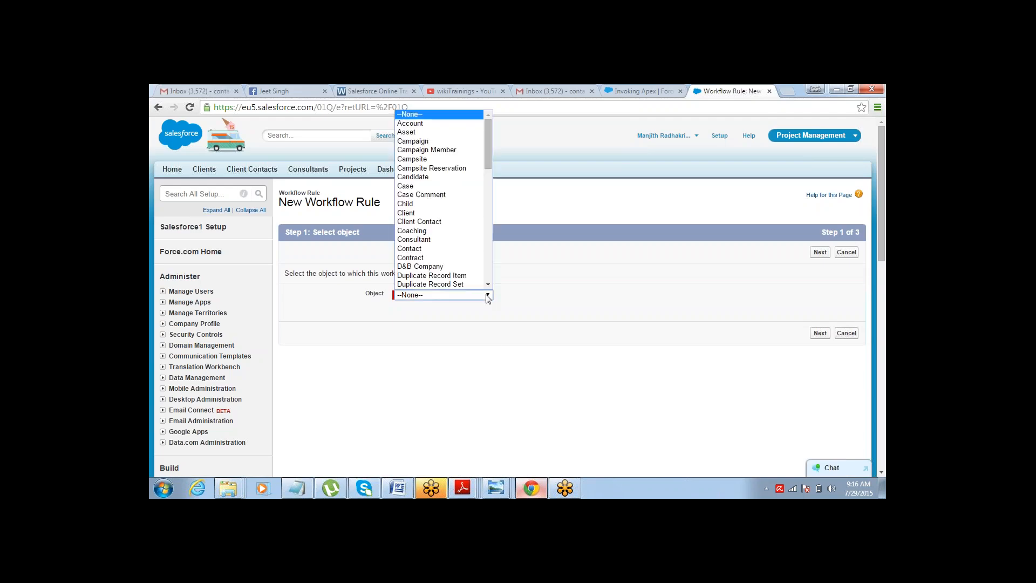
{"action": "mouse_move", "coordinate": [488, 144]}
{"action": "left_mouse_down"}
{"action": "mouse_move", "coordinate": [493, 262]}
{"action": "mouse_move", "coordinate": [481, 144]}
{"action": "left_mouse_up"}
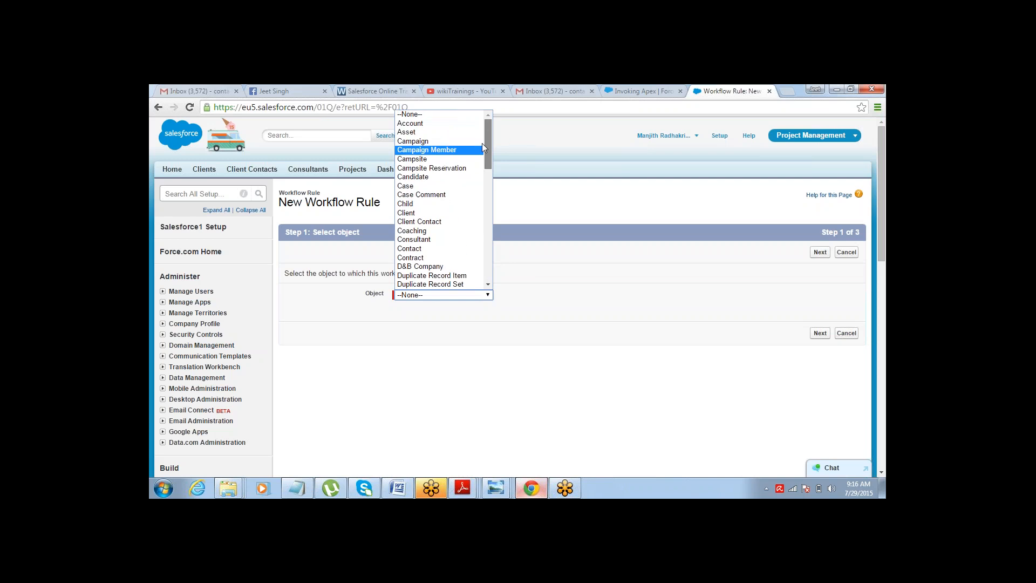
{"action": "left_click_drag", "start_coordinate": [481, 198], "coordinate": [475, 135]}
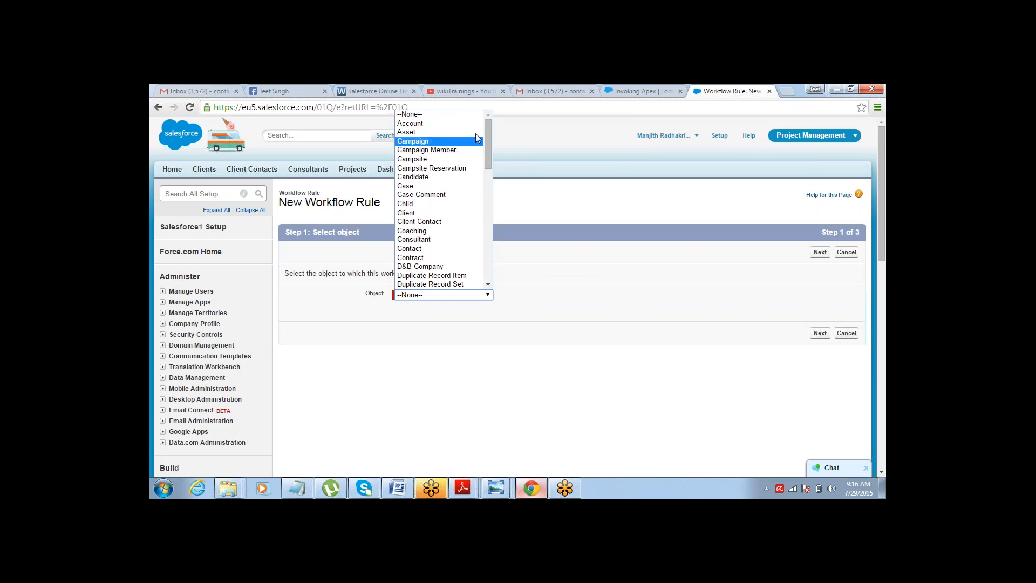
{"action": "left_click", "coordinate": [482, 127]}
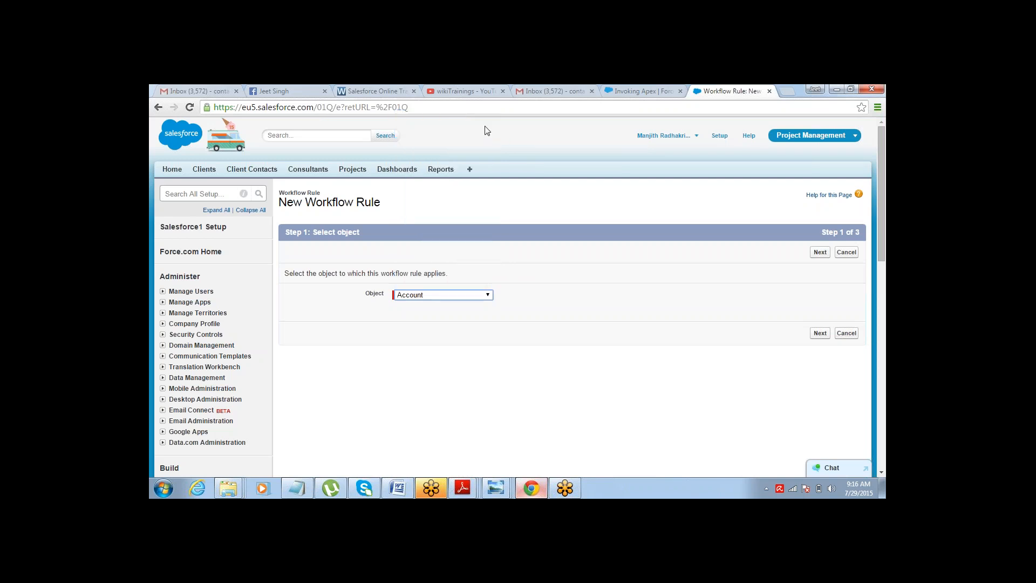
{"action": "left_click", "coordinate": [490, 294]}
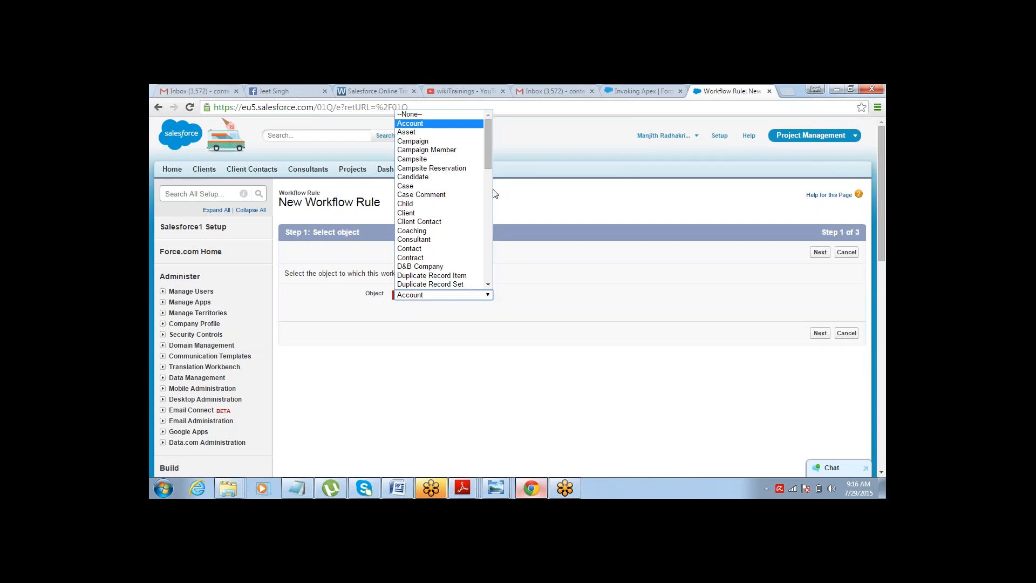
{"action": "left_click", "coordinate": [479, 142]}
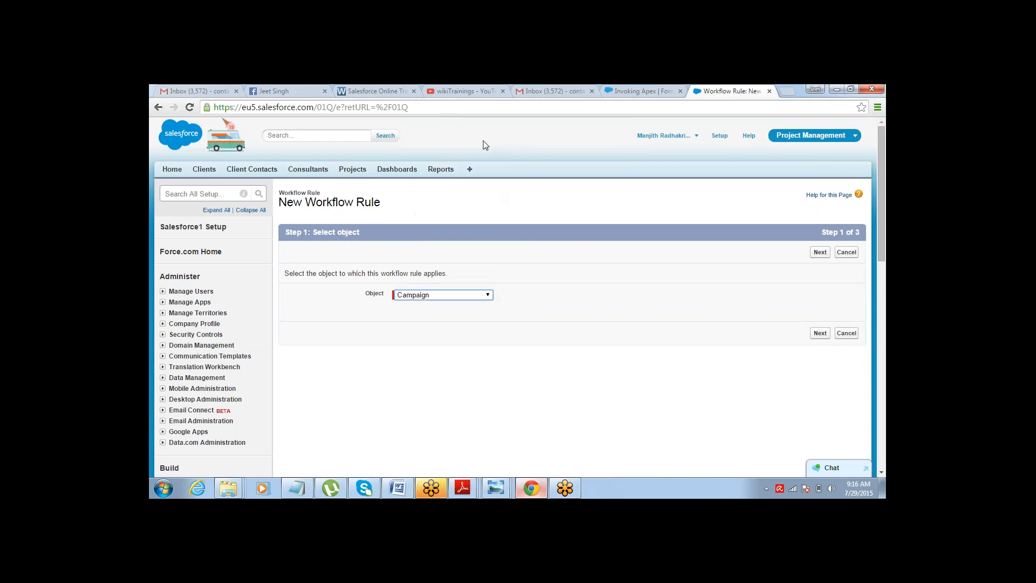
{"action": "left_click", "coordinate": [491, 300]}
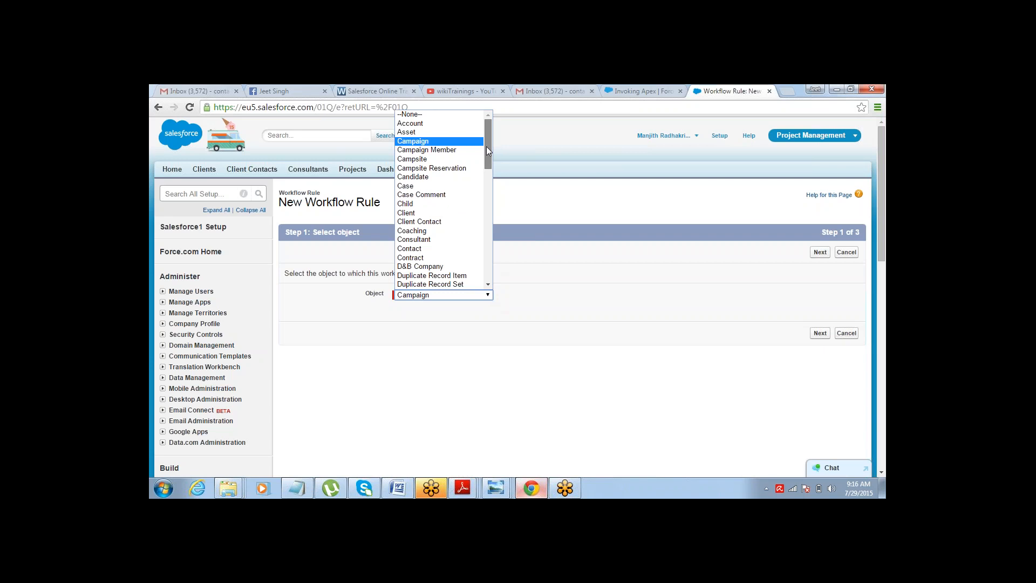
{"action": "left_click_drag", "start_coordinate": [486, 147], "coordinate": [487, 215]}
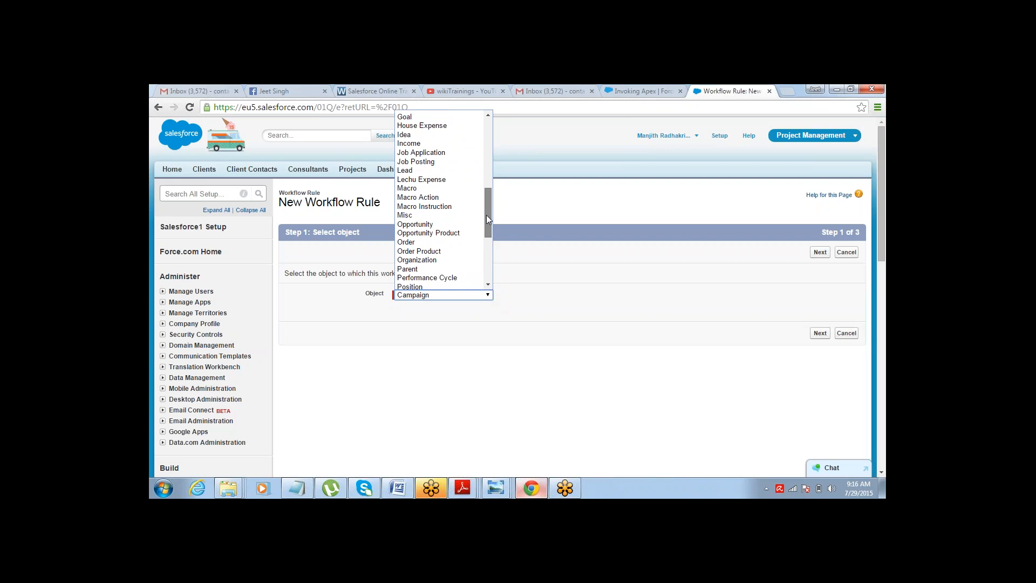
{"action": "left_click", "coordinate": [445, 170]}
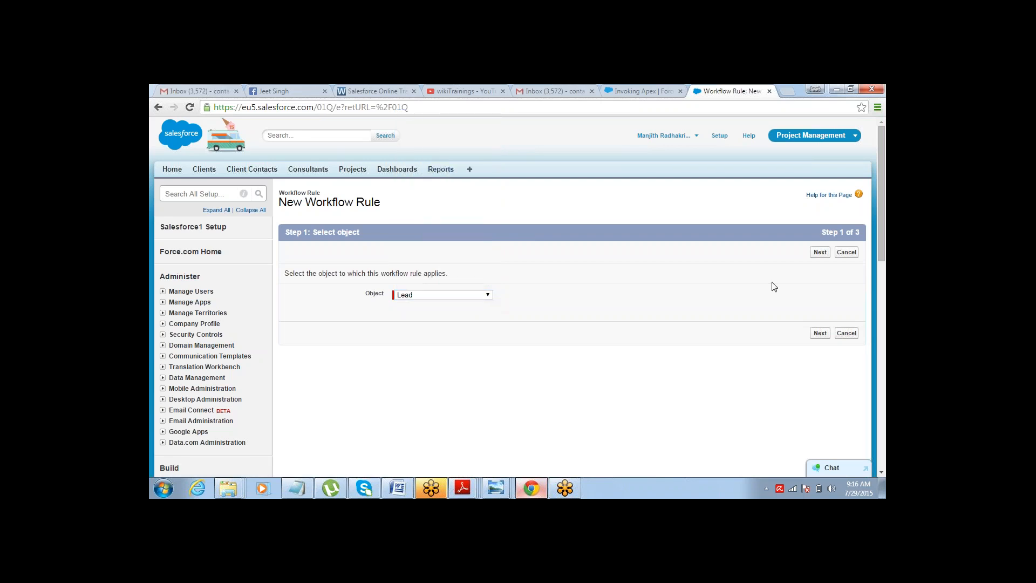
{"action": "left_click", "coordinate": [820, 252]}
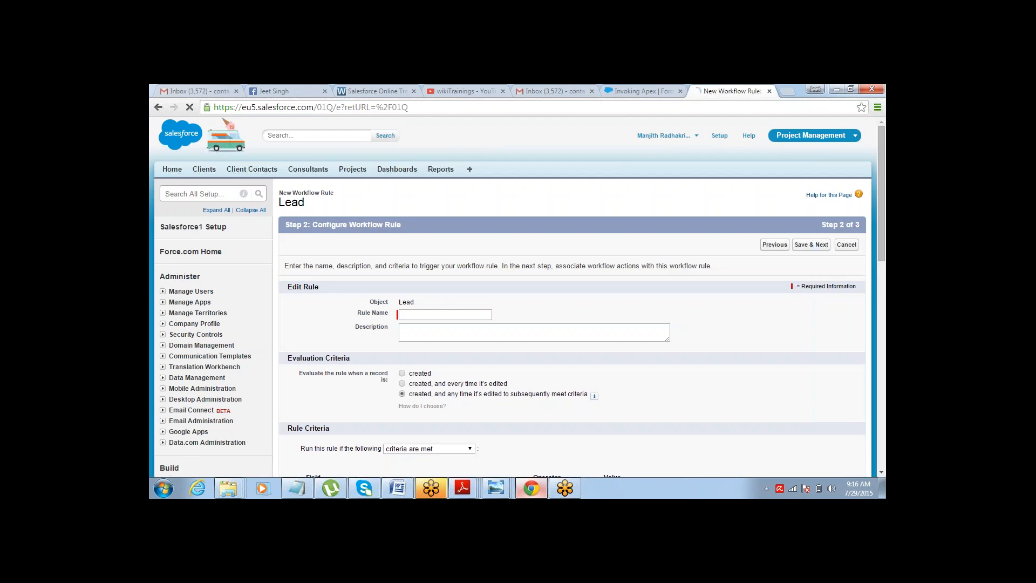
Name the new Lead workflow rule WR1.
{"action": "left_click", "coordinate": [457, 314]}
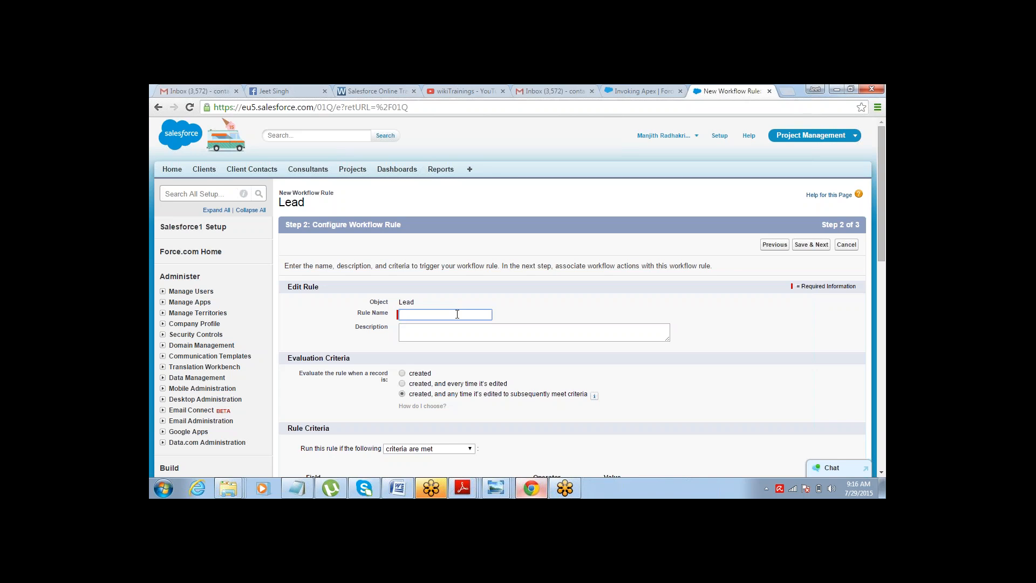
{"action": "type", "text": "WR1"}
{"action": "key", "text": "Tab"}
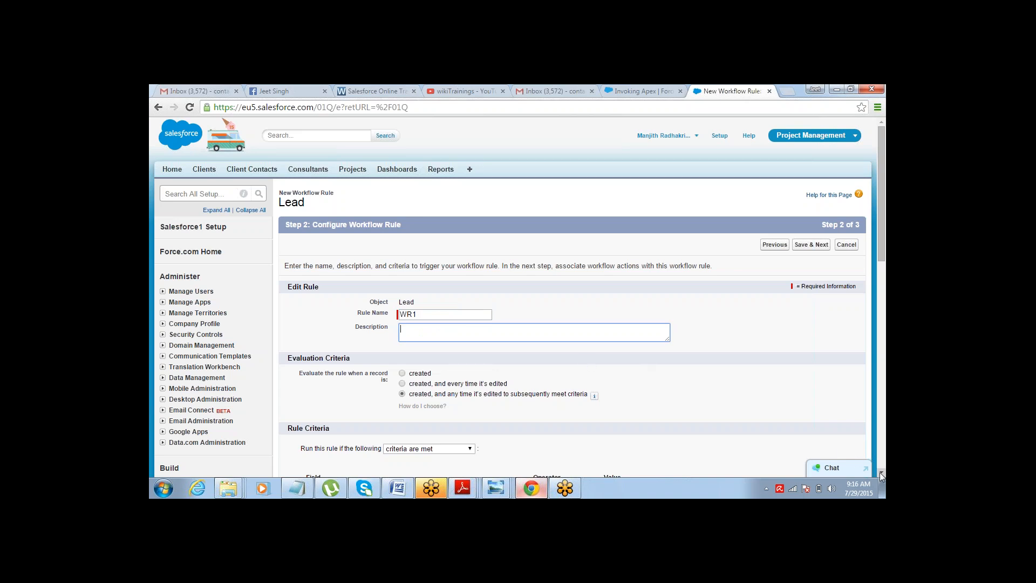
Set the evaluation criteria so the rule is evaluated when a record is created.
{"action": "scroll", "coordinate": [882, 475], "scroll_direction": "down", "scroll_amount": 3}
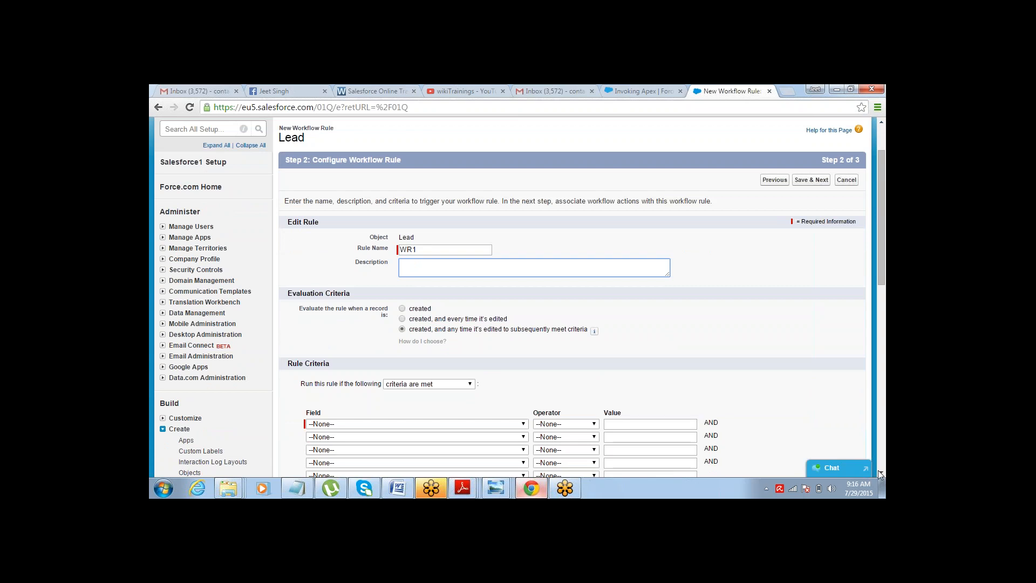
{"action": "scroll", "coordinate": [881, 475], "scroll_direction": "down", "scroll_amount": 2}
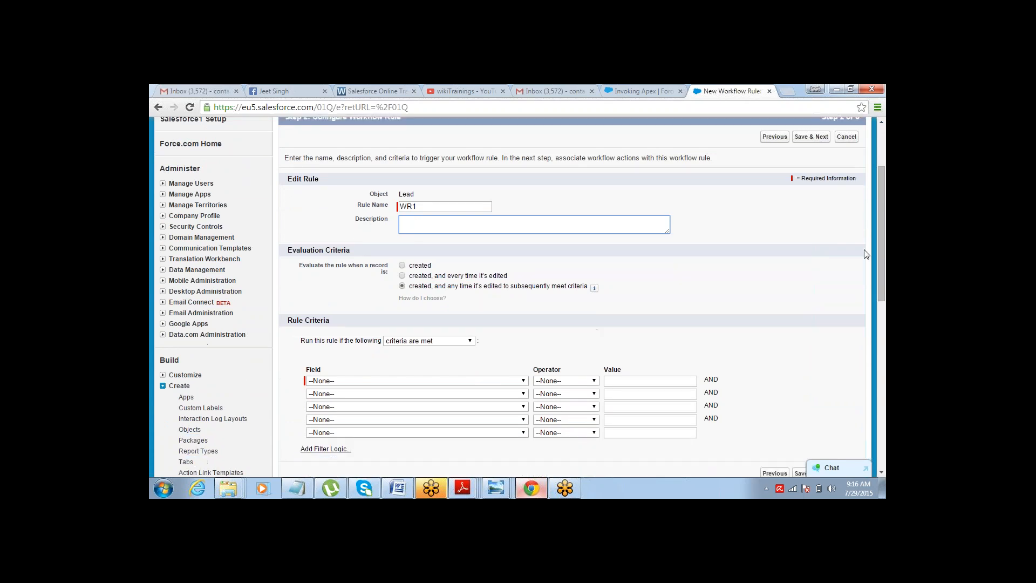
{"action": "left_click_drag", "start_coordinate": [881, 193], "coordinate": [860, 195]}
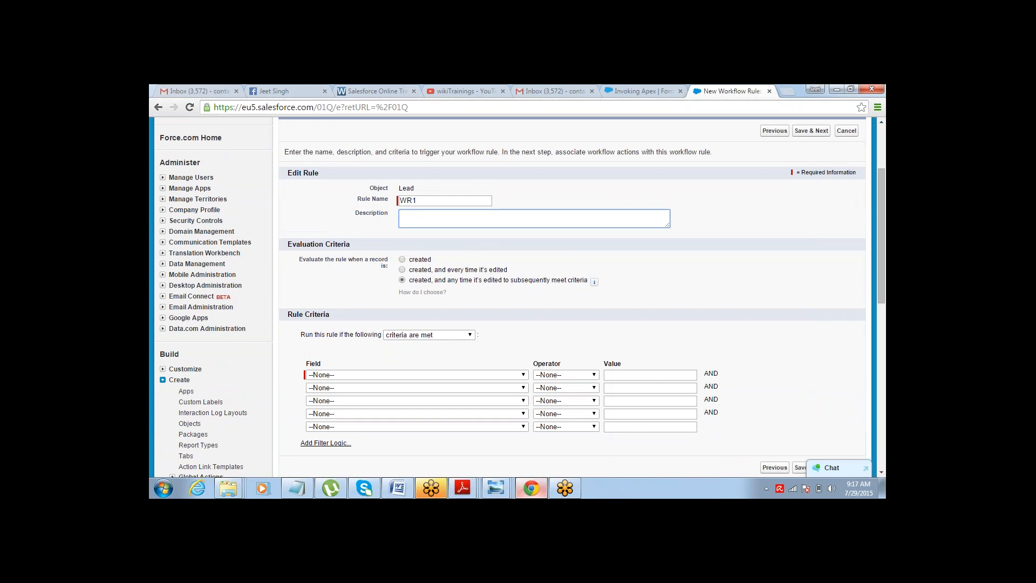
{"action": "left_click_drag", "start_coordinate": [296, 247], "coordinate": [349, 246]}
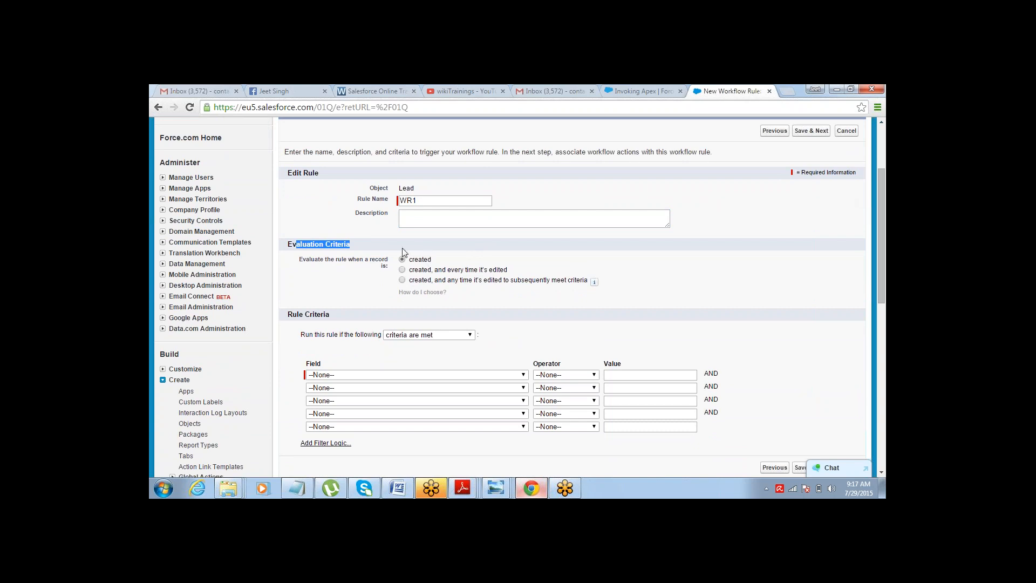
{"action": "left_click", "coordinate": [402, 270]}
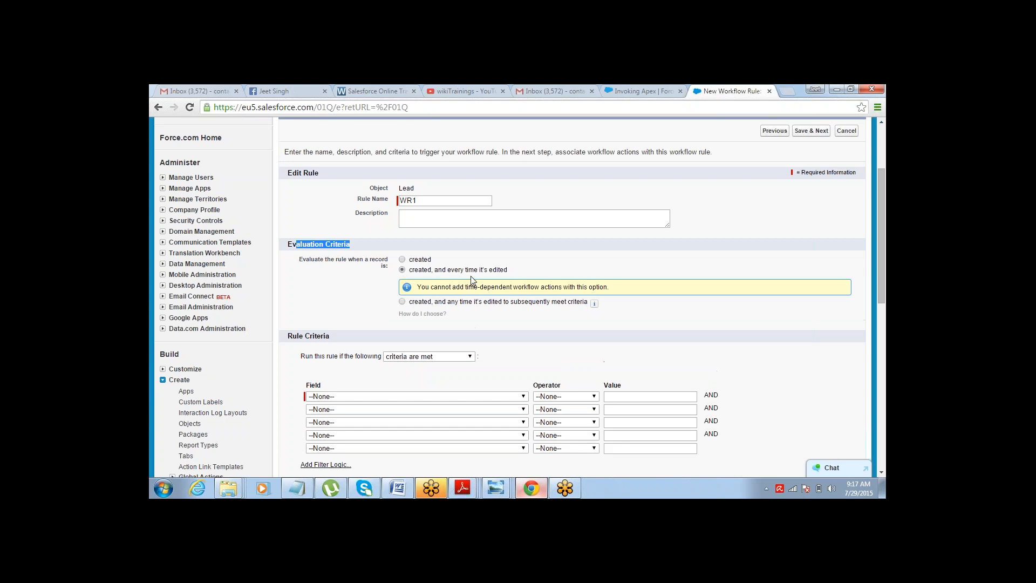
{"action": "left_click", "coordinate": [439, 274]}
{"action": "left_click_drag", "start_coordinate": [439, 270], "coordinate": [511, 272]}
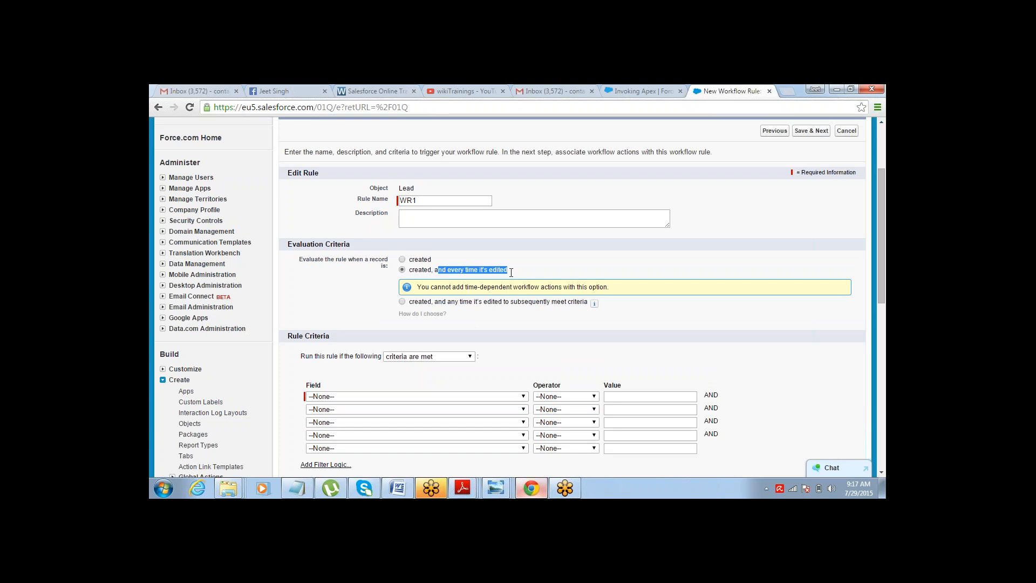
{"action": "left_click_drag", "start_coordinate": [511, 272], "coordinate": [436, 273]}
{"action": "left_click", "coordinate": [402, 259]}
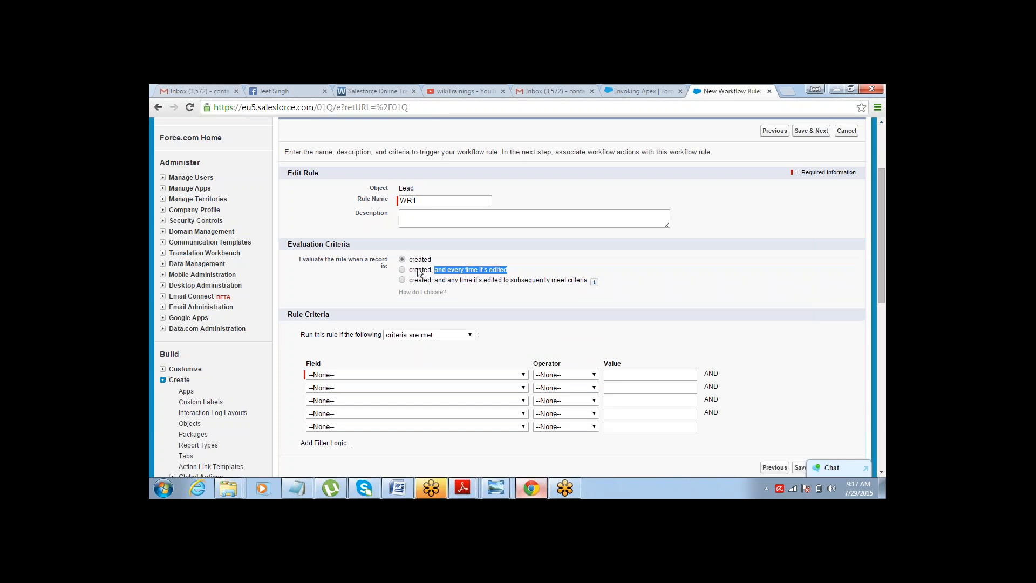
{"action": "left_click", "coordinate": [420, 259]}
Add a rule criterion with field Lead: Email and operator not equal to, then save and continue to actions.
{"action": "left_click", "coordinate": [462, 376]}
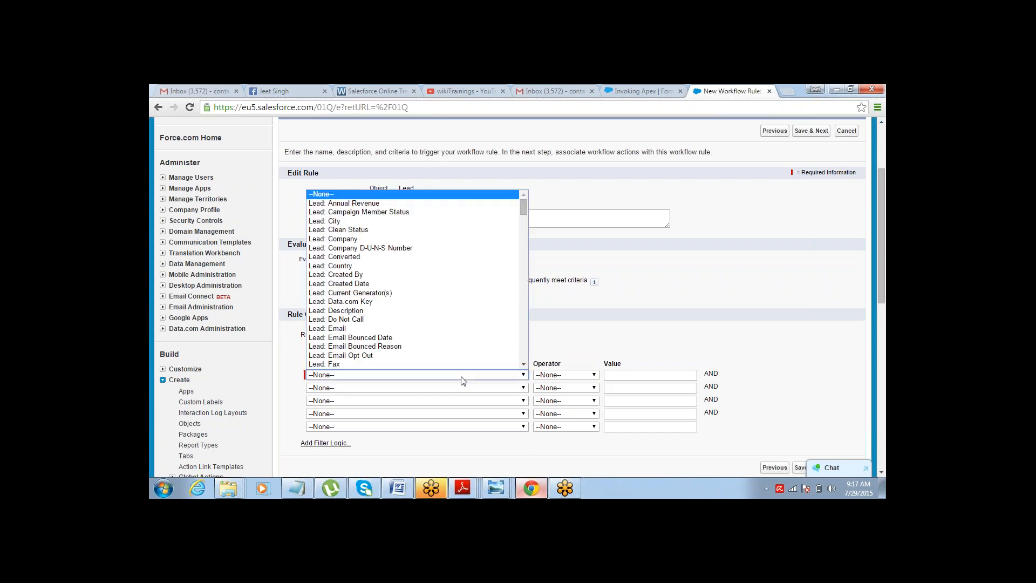
{"action": "scroll", "coordinate": [443, 210], "scroll_direction": "down", "scroll_amount": 1}
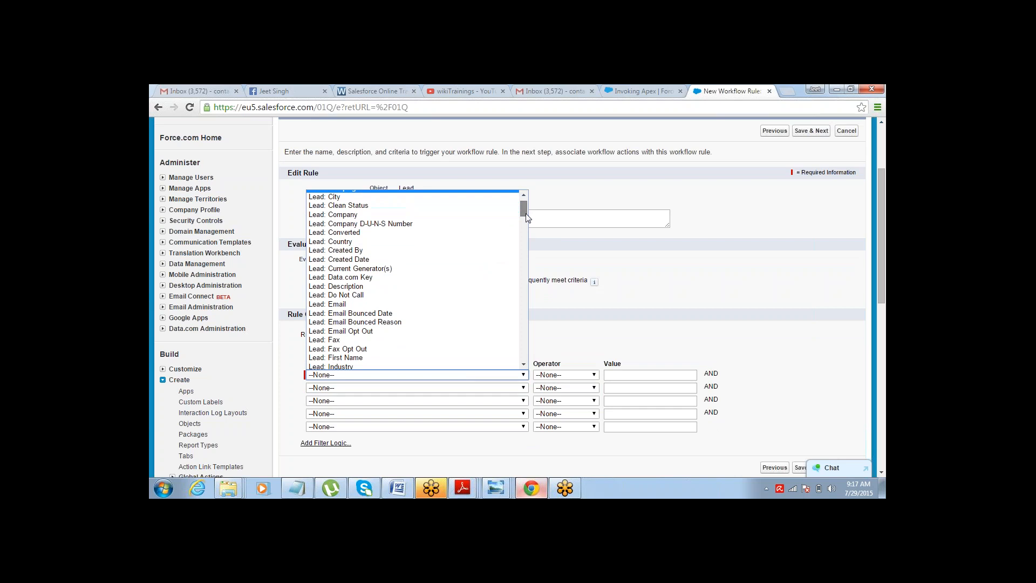
{"action": "left_click", "coordinate": [440, 305]}
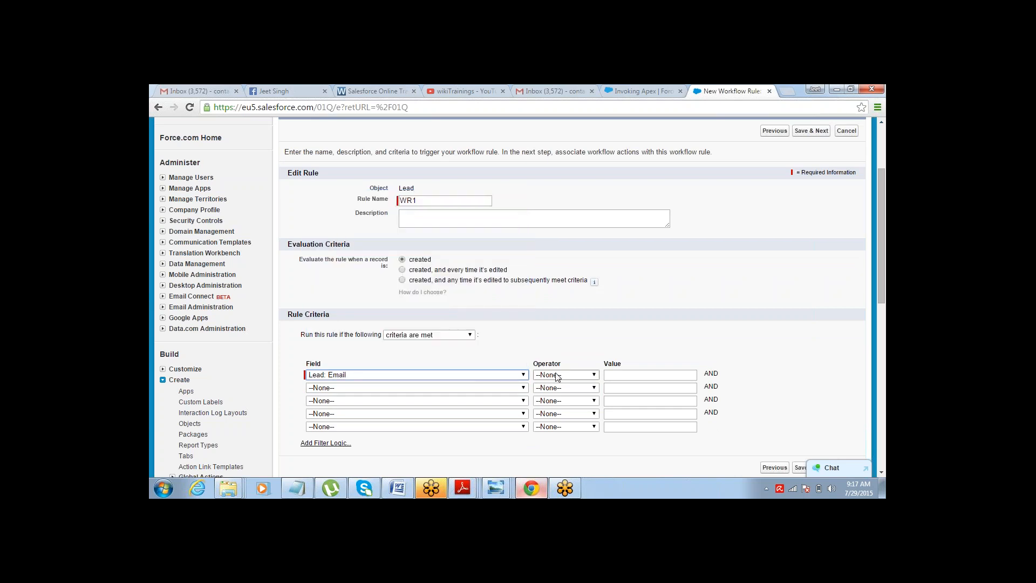
{"action": "left_click", "coordinate": [561, 376]}
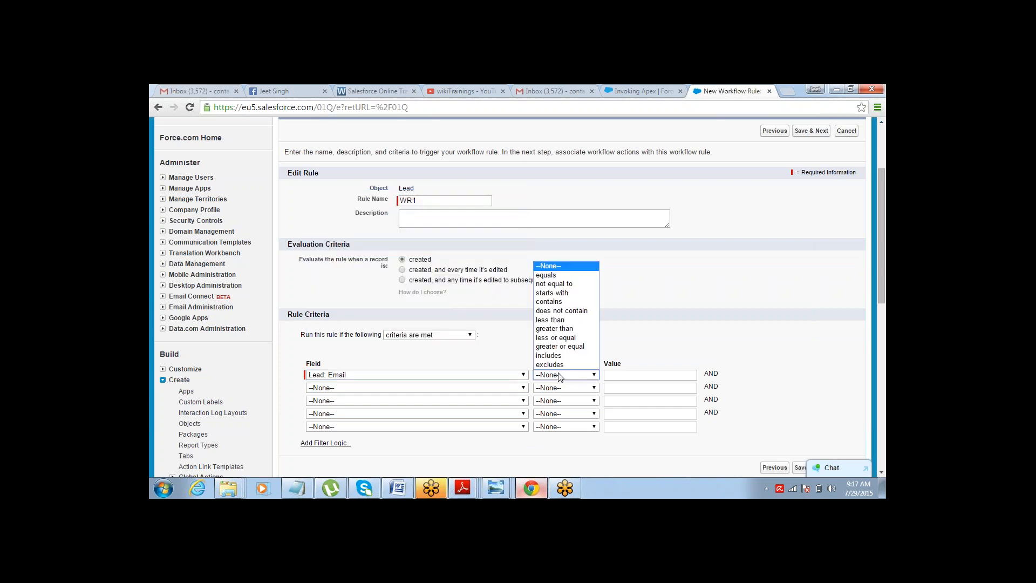
{"action": "left_click", "coordinate": [573, 285]}
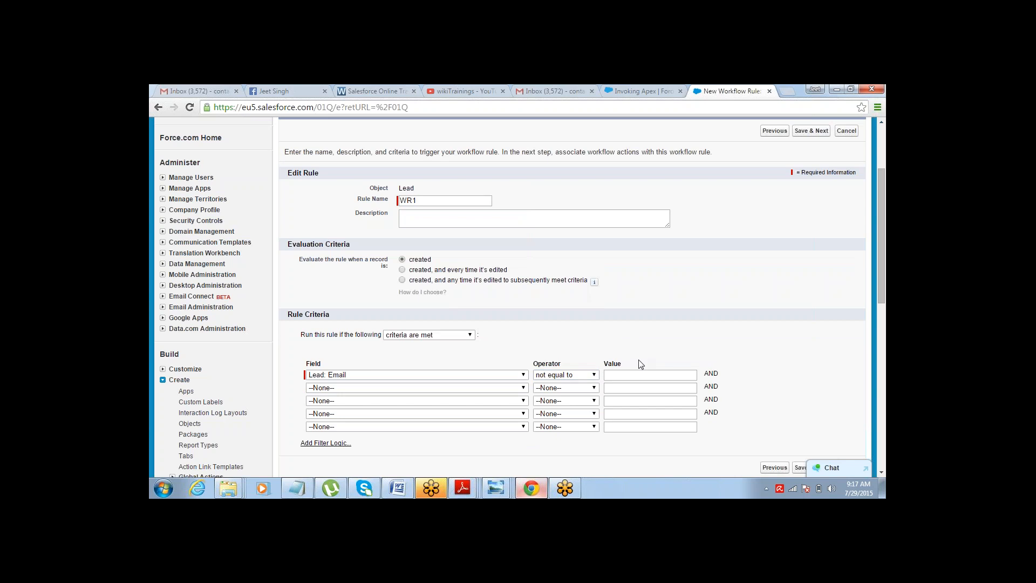
{"action": "left_click", "coordinate": [881, 472]}
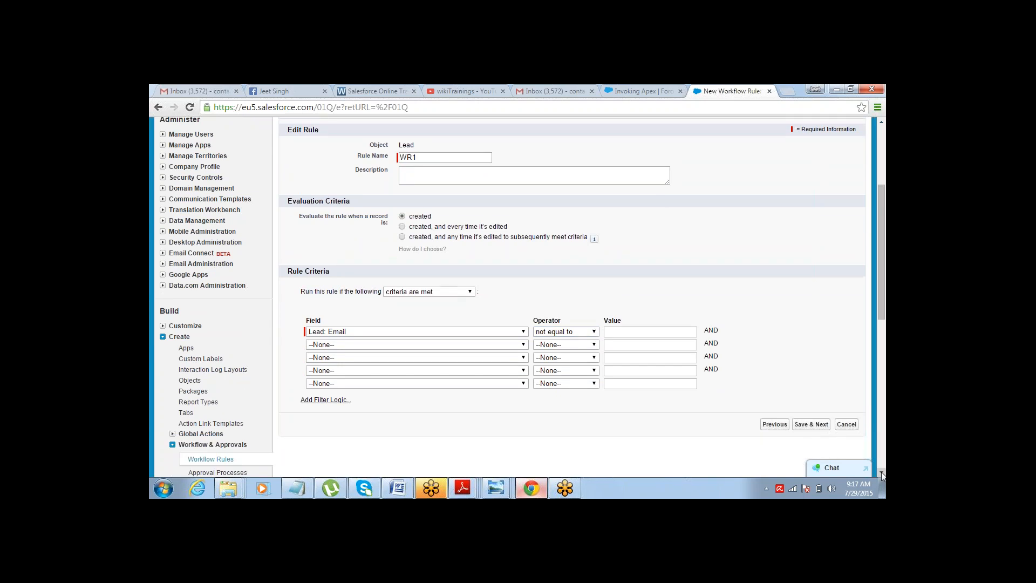
{"action": "left_click", "coordinate": [821, 426]}
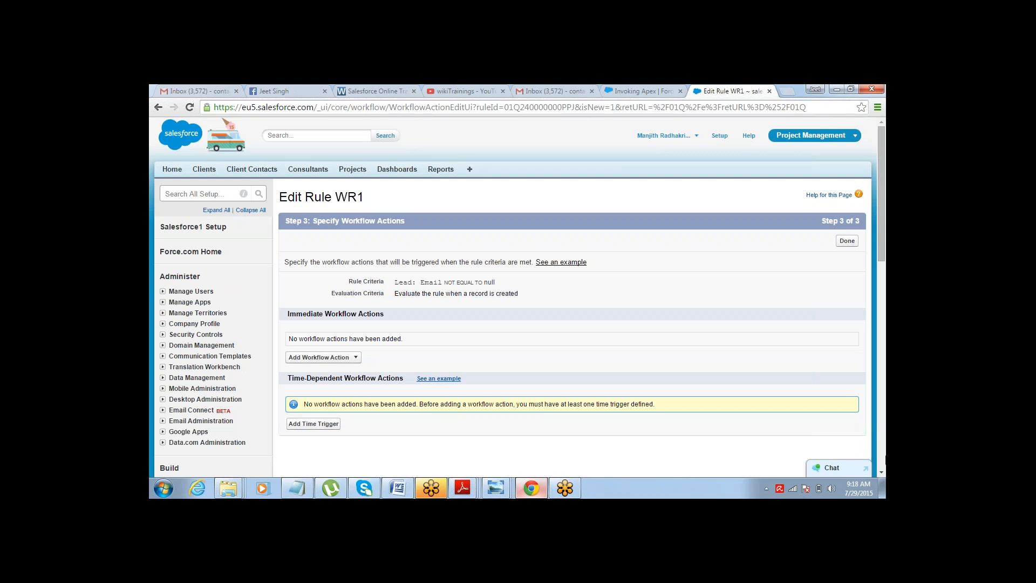
Review the rule criteria, evaluation criteria and immediate workflow actions summary on the actions step.
{"action": "left_click", "coordinate": [882, 473]}
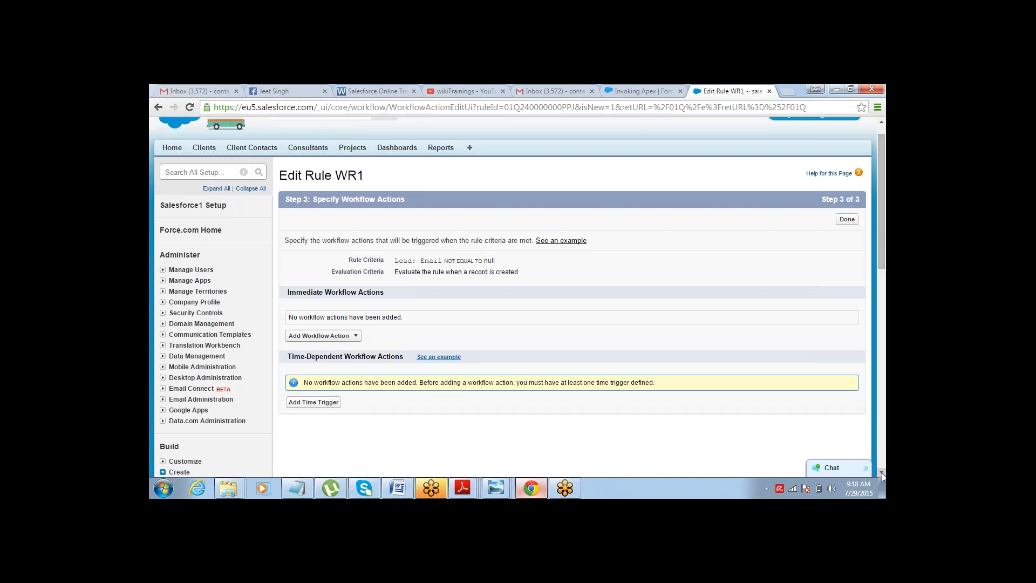
{"action": "left_click", "coordinate": [881, 472]}
{"action": "left_click", "coordinate": [881, 473]}
{"action": "left_click", "coordinate": [882, 473]}
{"action": "left_click", "coordinate": [882, 472]}
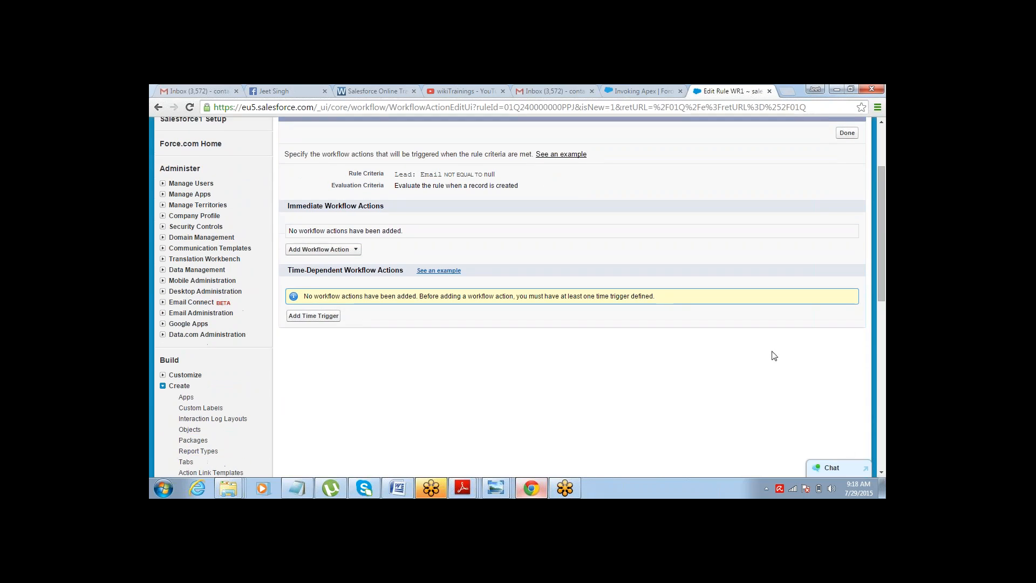
{"action": "left_click_drag", "start_coordinate": [399, 174], "coordinate": [482, 173]}
{"action": "left_click", "coordinate": [401, 184]}
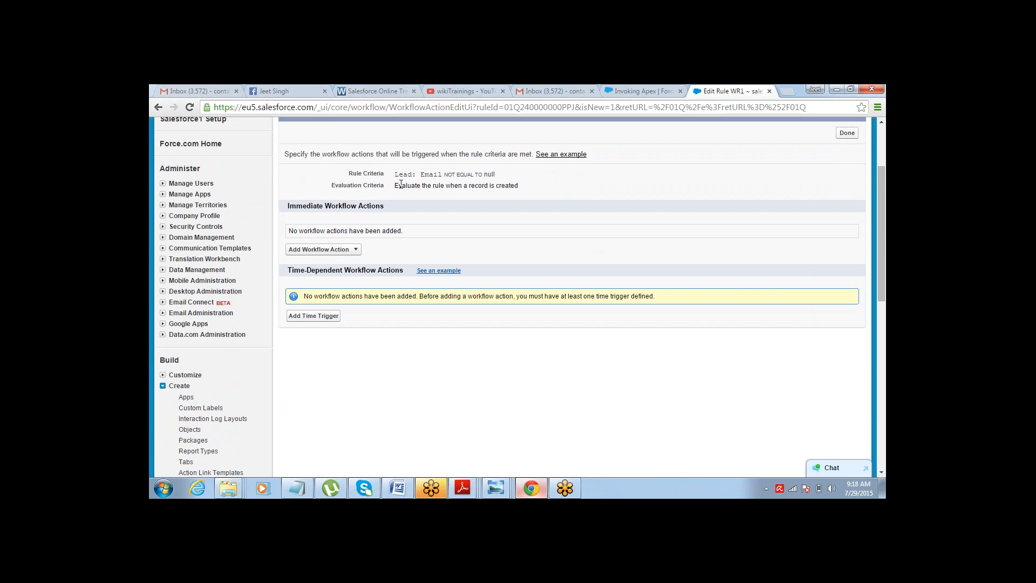
{"action": "left_click_drag", "start_coordinate": [399, 186], "coordinate": [520, 186]}
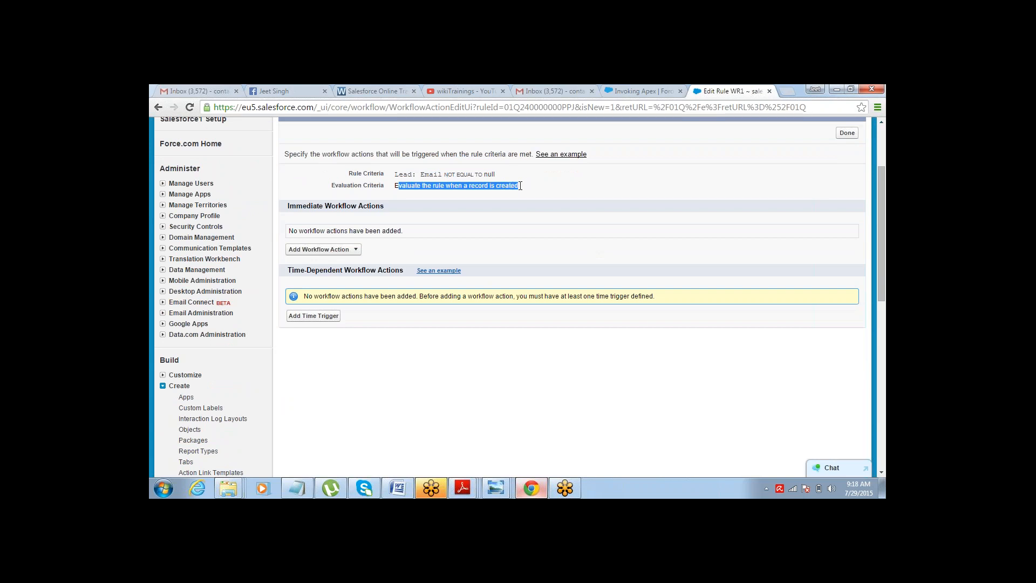
{"action": "left_click_drag", "start_coordinate": [287, 206], "coordinate": [380, 206]}
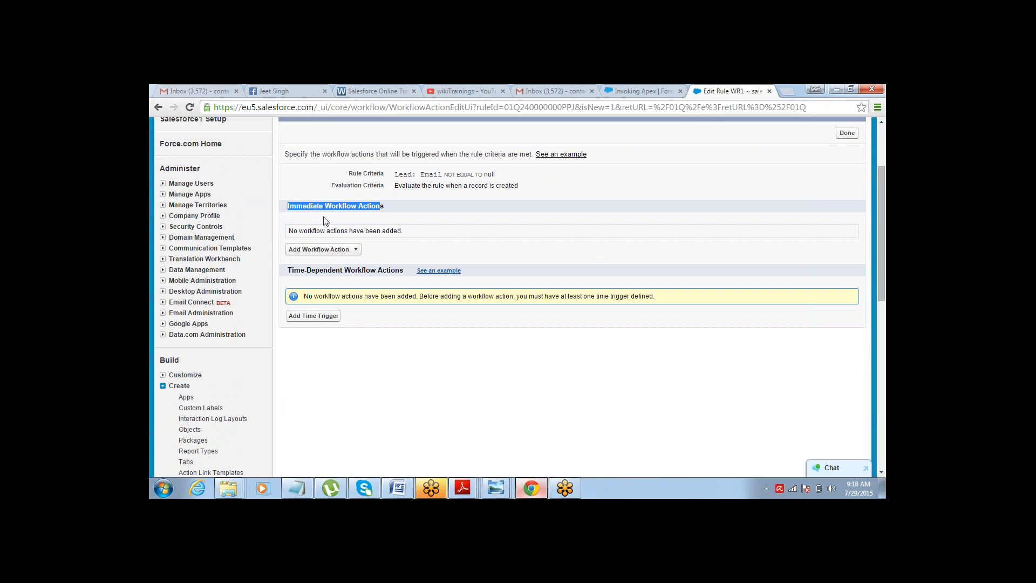
Add a new email alert as an immediate workflow action with the description Welcome EMail to Lead.
{"action": "left_click", "coordinate": [323, 249]}
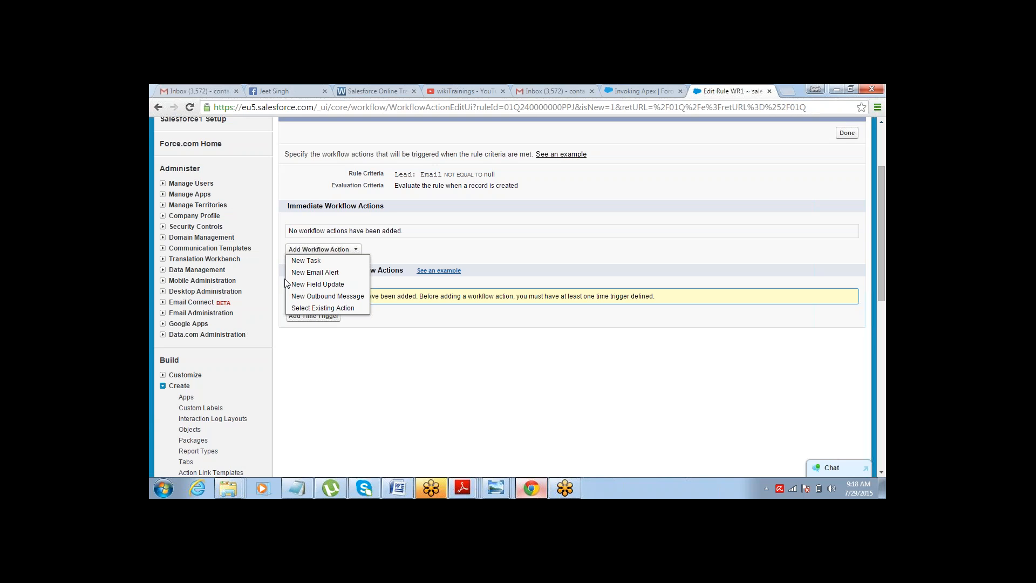
{"action": "left_click", "coordinate": [315, 273]}
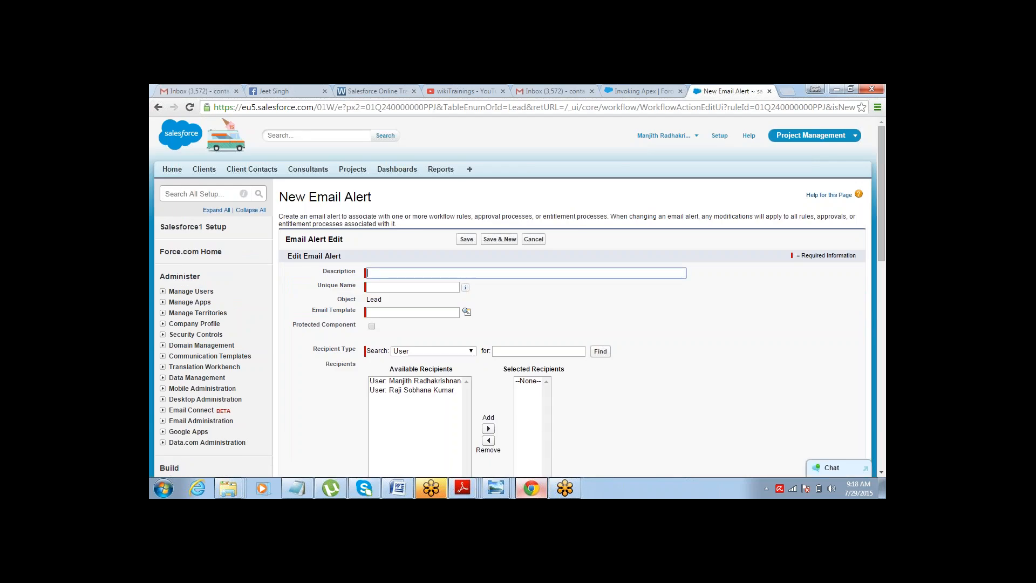
{"action": "type", "text": "New"}
{"action": "key", "text": "BackSpace"}
{"action": "key", "text": "BackSpace"}
{"action": "key", "text": "BackSpace"}
{"action": "type", "text": "Welcome EMail to Lead"}
{"action": "key", "text": "Tab"}
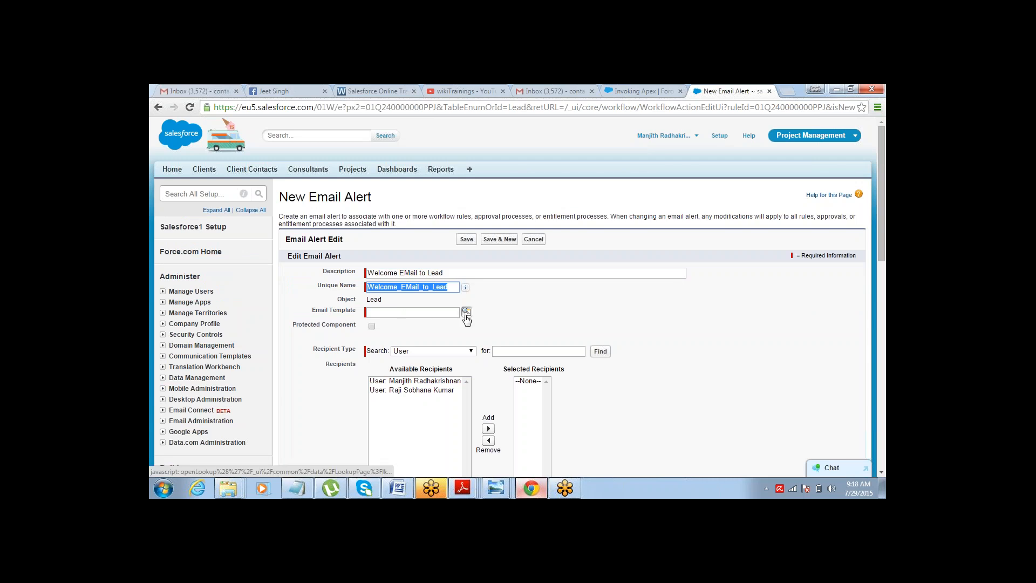
Choose Sales: New Customer Email as the email alert's template from the template lookup.
{"action": "left_click", "coordinate": [467, 313]}
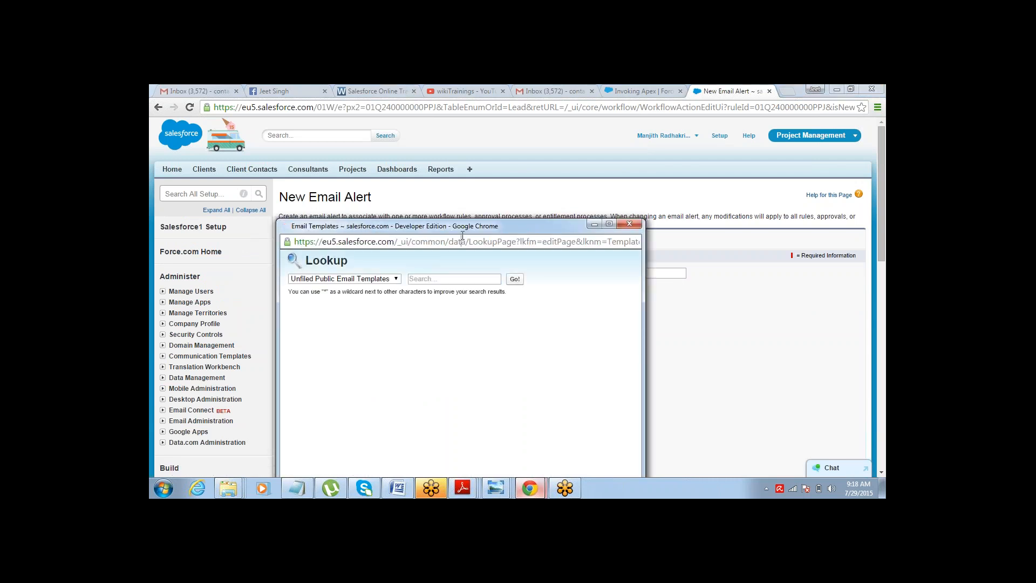
{"action": "left_click_drag", "start_coordinate": [463, 228], "coordinate": [514, 162]}
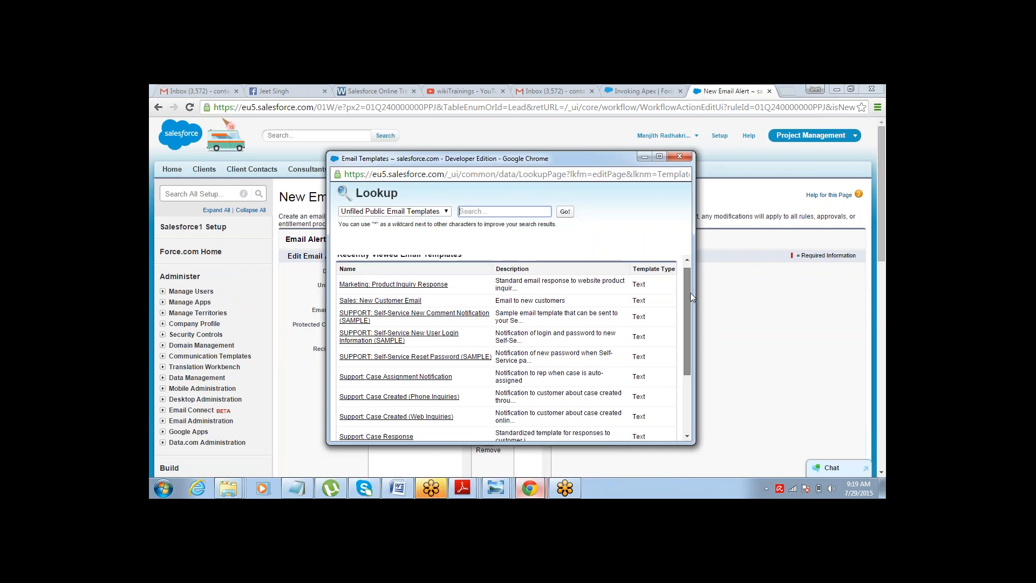
{"action": "left_click_drag", "start_coordinate": [690, 292], "coordinate": [689, 324]}
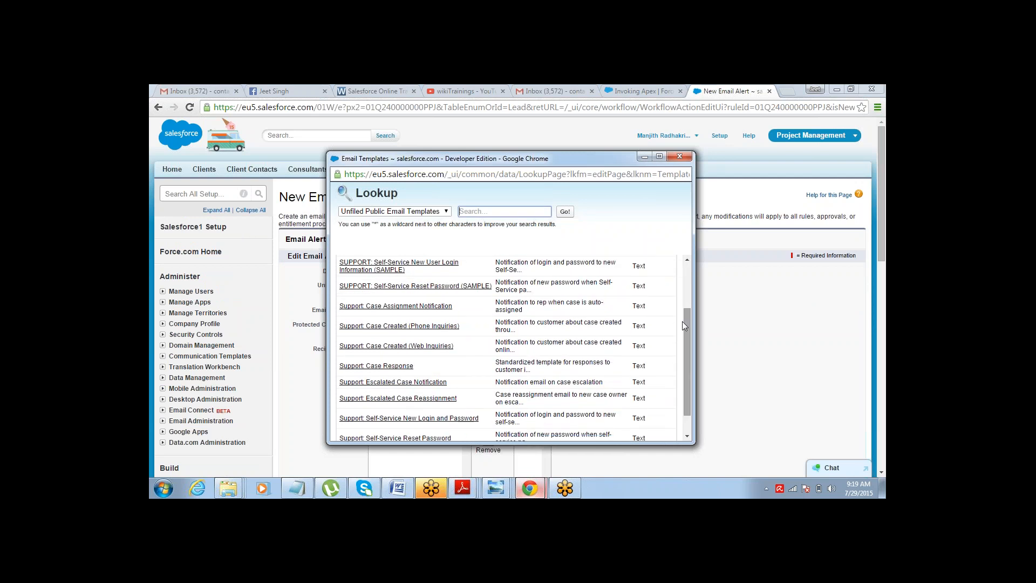
{"action": "left_click", "coordinate": [164, 359]}
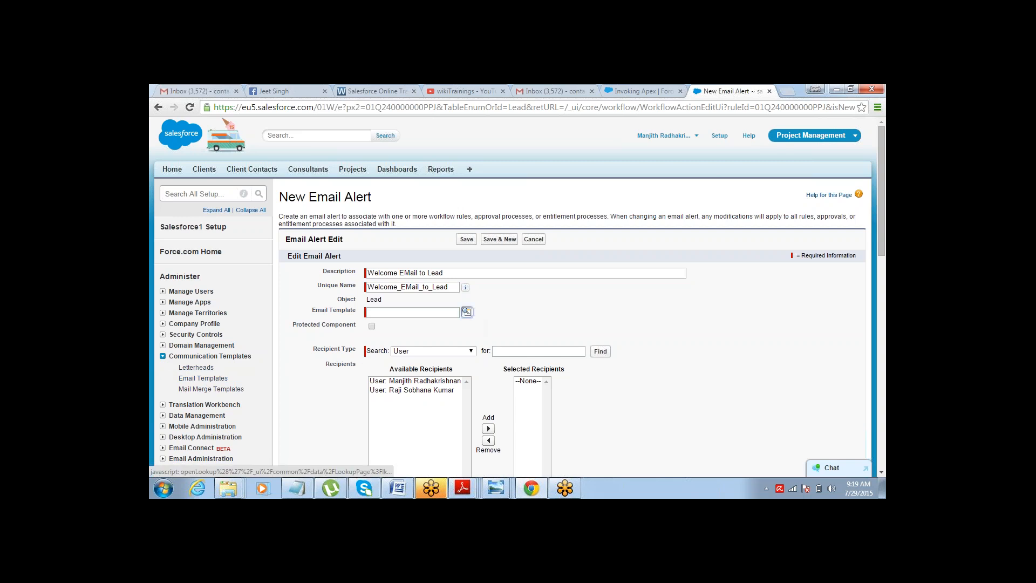
{"action": "left_click", "coordinate": [466, 312]}
{"action": "left_click_drag", "start_coordinate": [488, 199], "coordinate": [499, 152]}
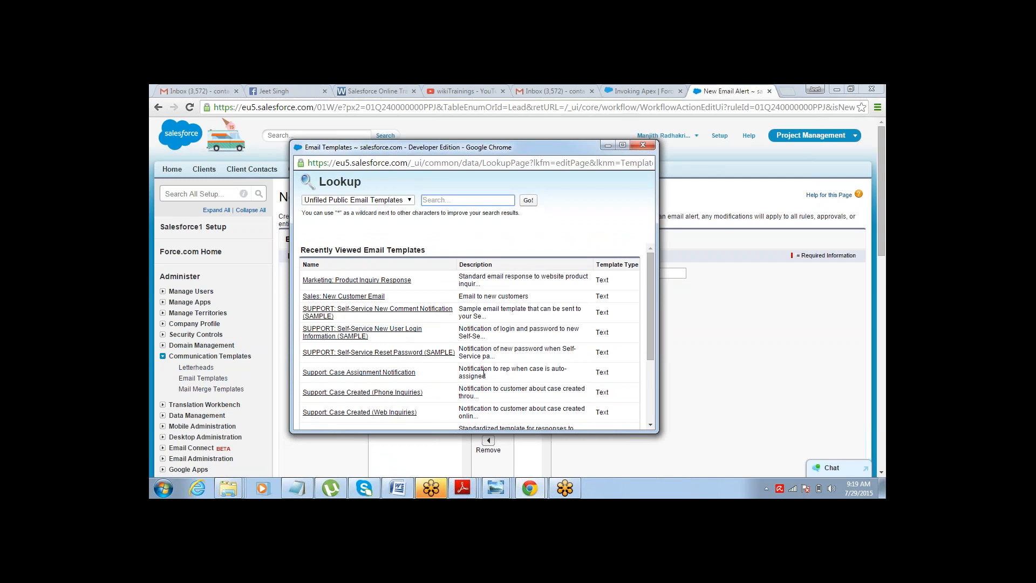
{"action": "left_click", "coordinate": [356, 296]}
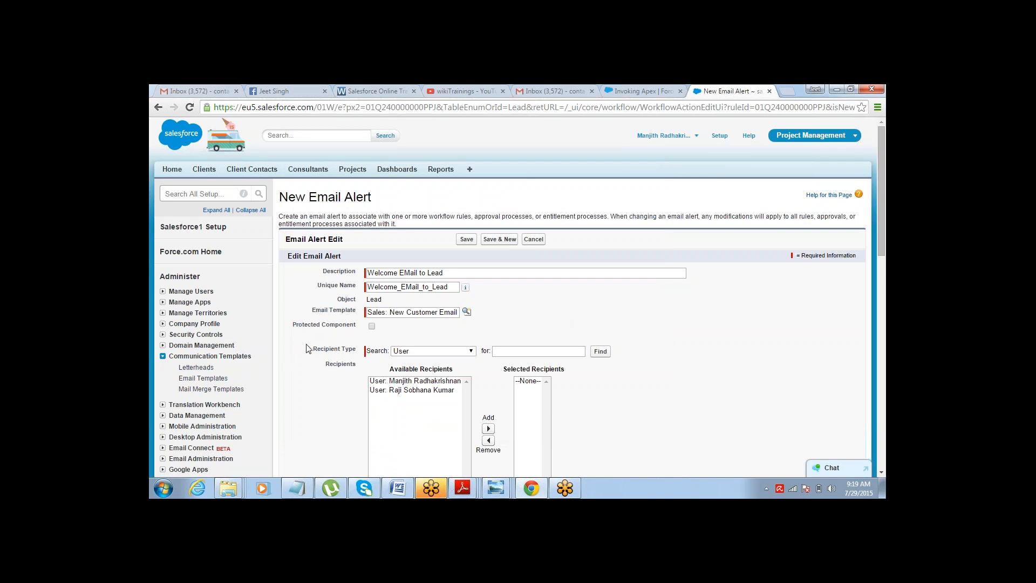
Set the recipient type to Email Field and add Email Field: Email to the selected recipients.
{"action": "left_click_drag", "start_coordinate": [313, 350], "coordinate": [359, 349]}
{"action": "left_click", "coordinate": [470, 354]}
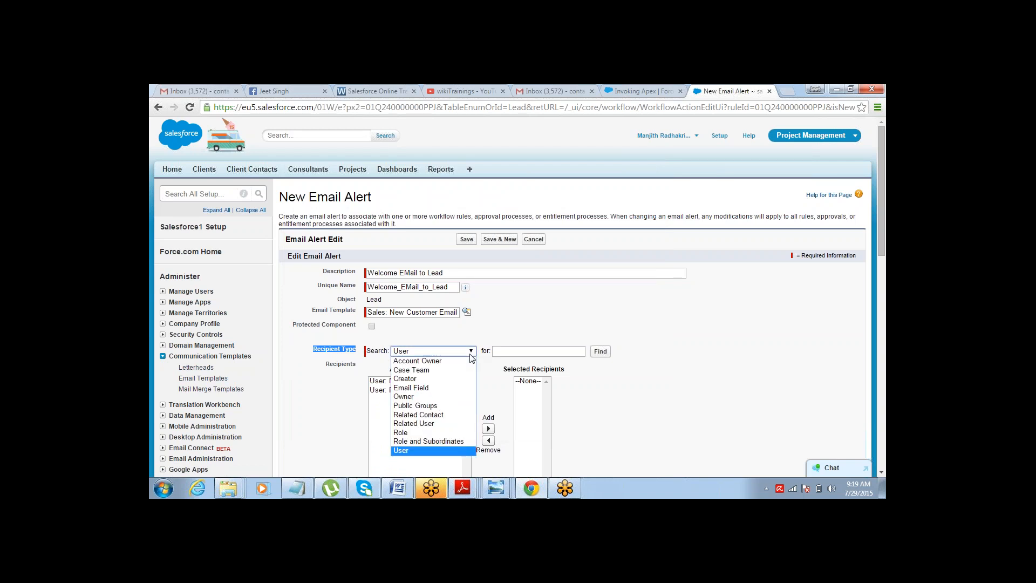
{"action": "left_click", "coordinate": [449, 389]}
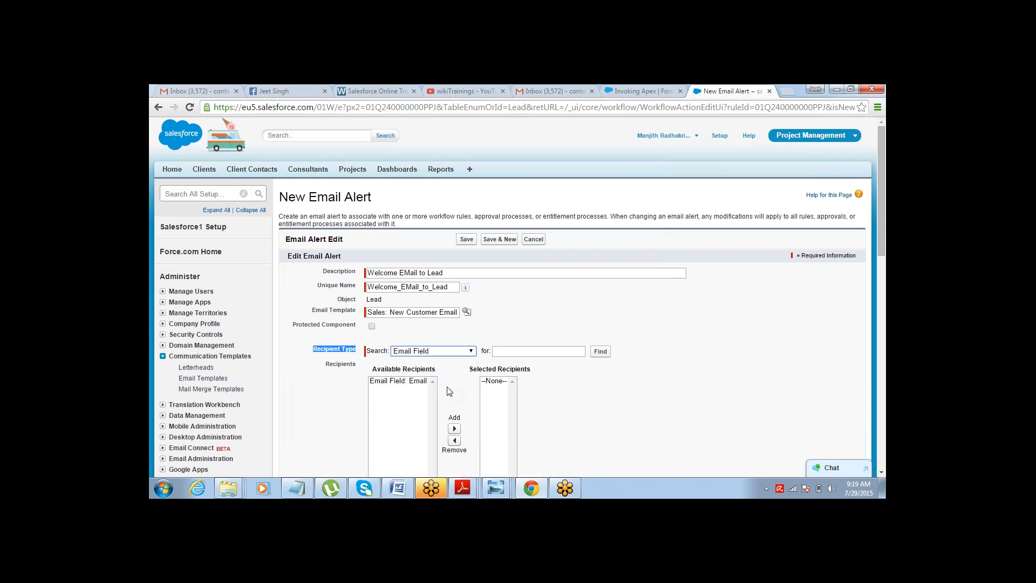
{"action": "scroll", "coordinate": [417, 389], "scroll_direction": "down", "scroll_amount": 1}
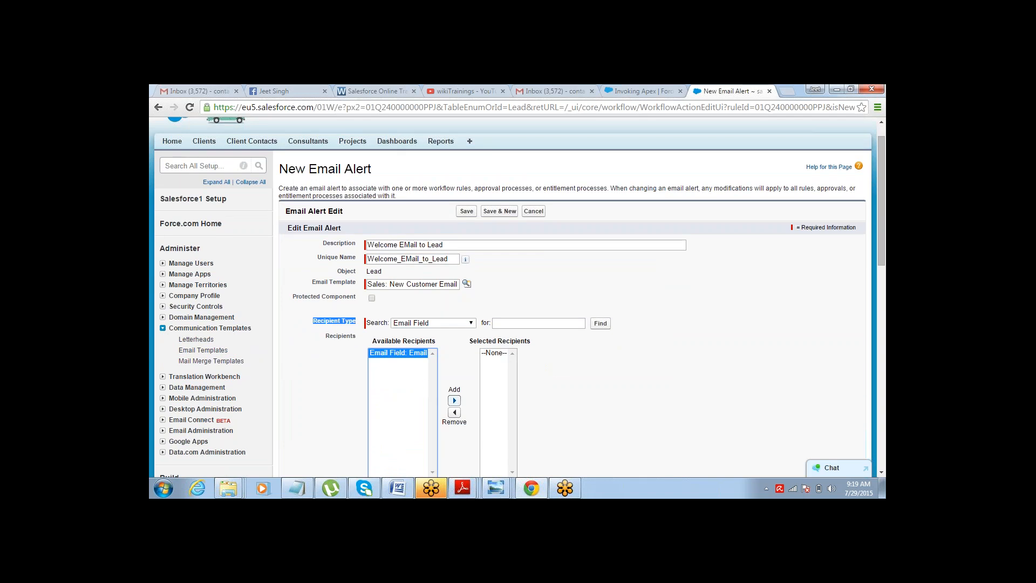
{"action": "left_click", "coordinate": [454, 400]}
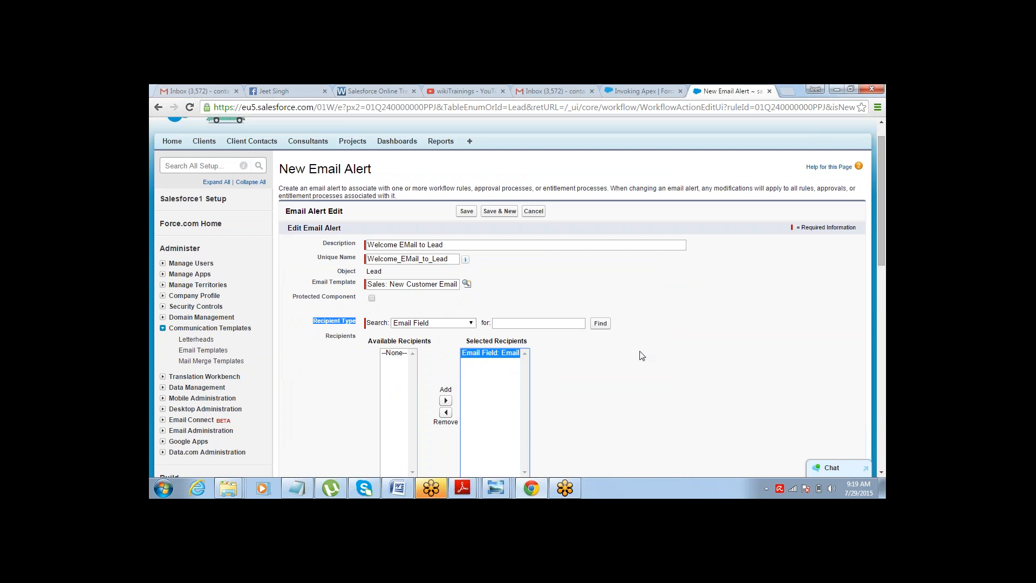
{"action": "left_click", "coordinate": [721, 384]}
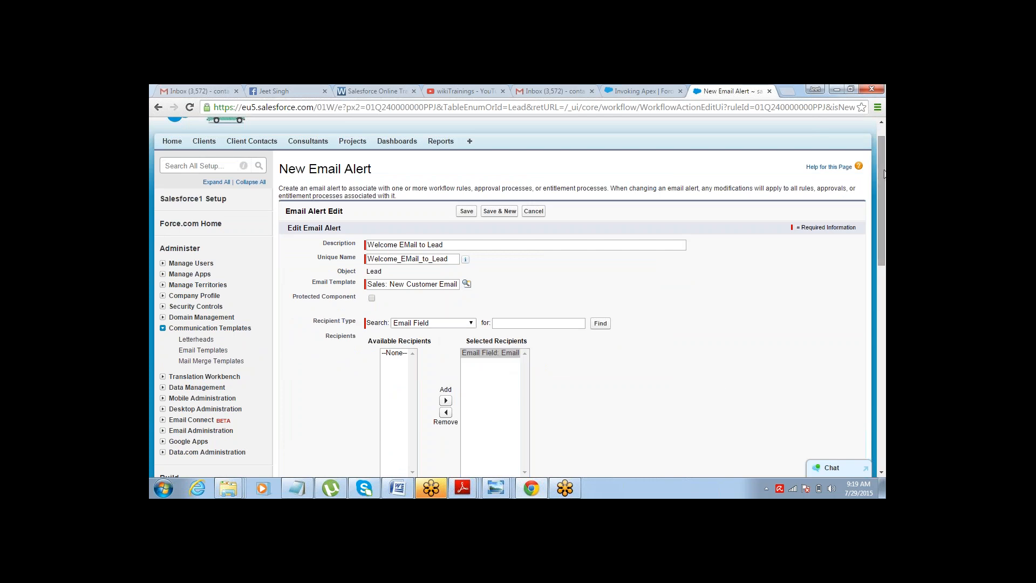
{"action": "scroll", "coordinate": [852, 240], "scroll_direction": "down", "scroll_amount": 4}
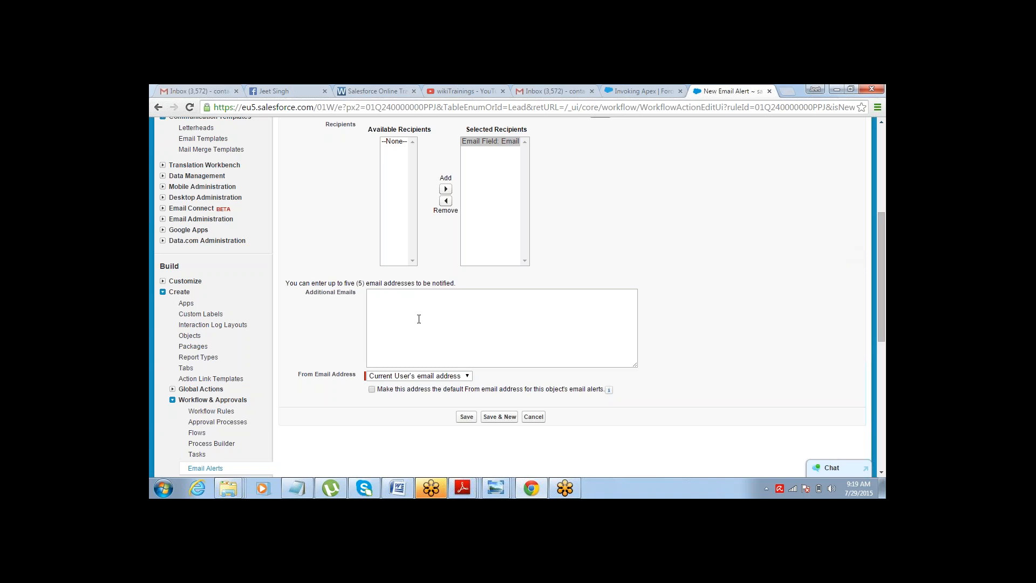
Enter the lead's e-mail address in Additional Emails and save the email alert.
{"action": "left_click", "coordinate": [419, 319]}
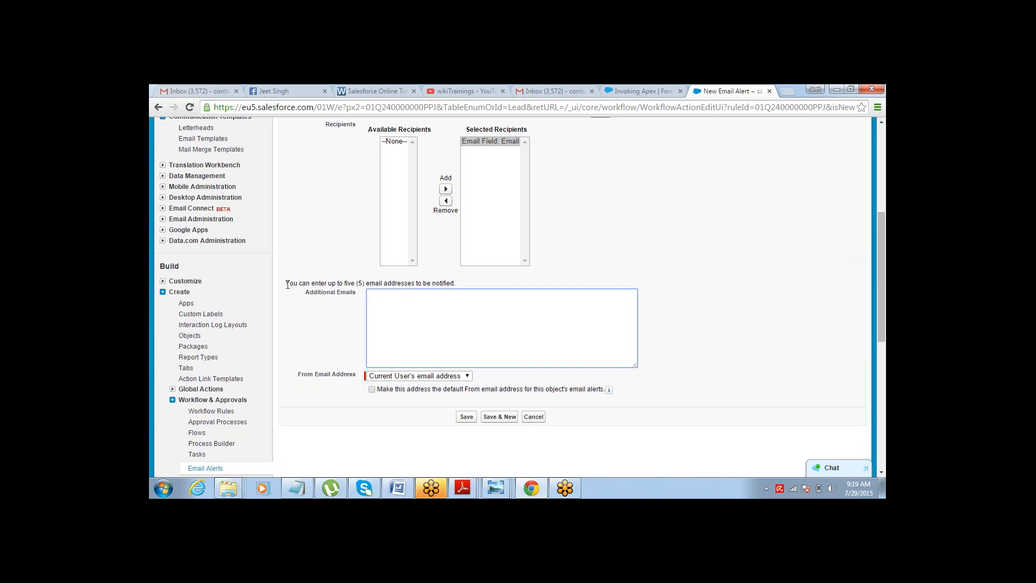
{"action": "left_click_drag", "start_coordinate": [286, 285], "coordinate": [394, 285]}
{"action": "left_click", "coordinate": [393, 285]}
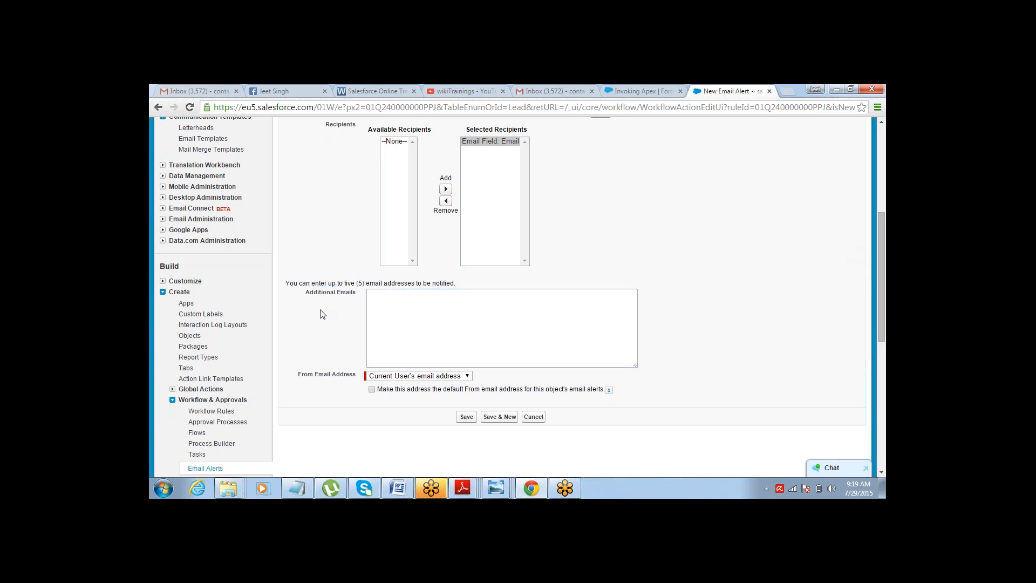
{"action": "left_click", "coordinate": [396, 315]}
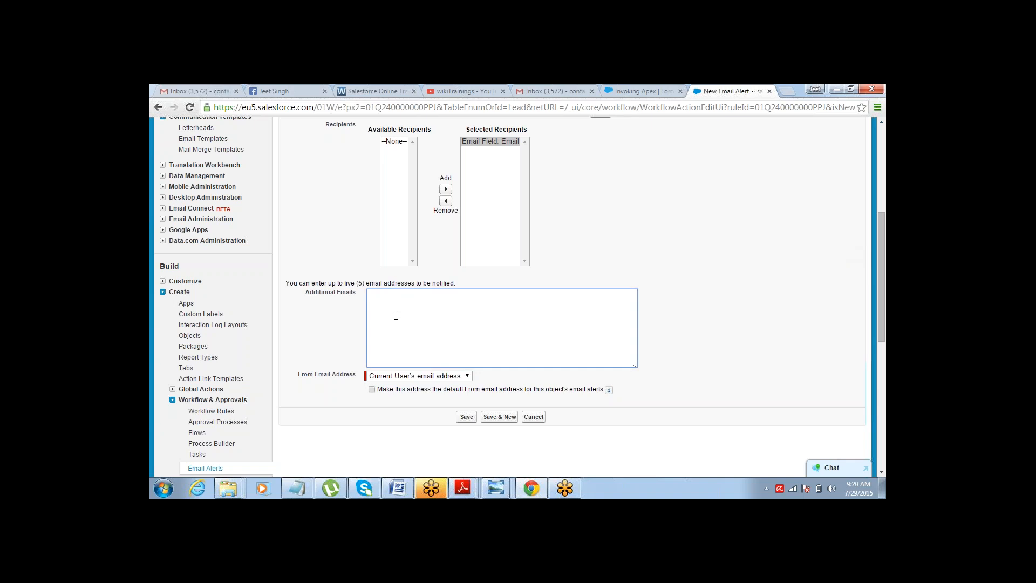
{"action": "type", "text": "con"}
{"action": "type", "text": "tact"}
{"action": "key", "text": "shift+Left"}
{"action": "key", "text": "shift+Left"}
{"action": "key", "text": "BackSpace"}
{"action": "key", "text": "End"}
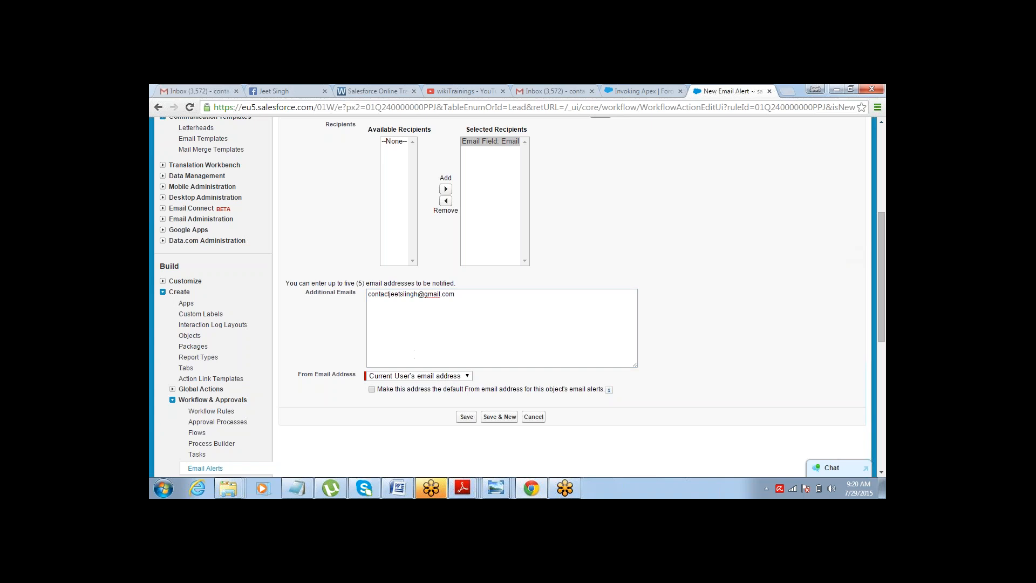
{"action": "left_click", "coordinate": [475, 316]}
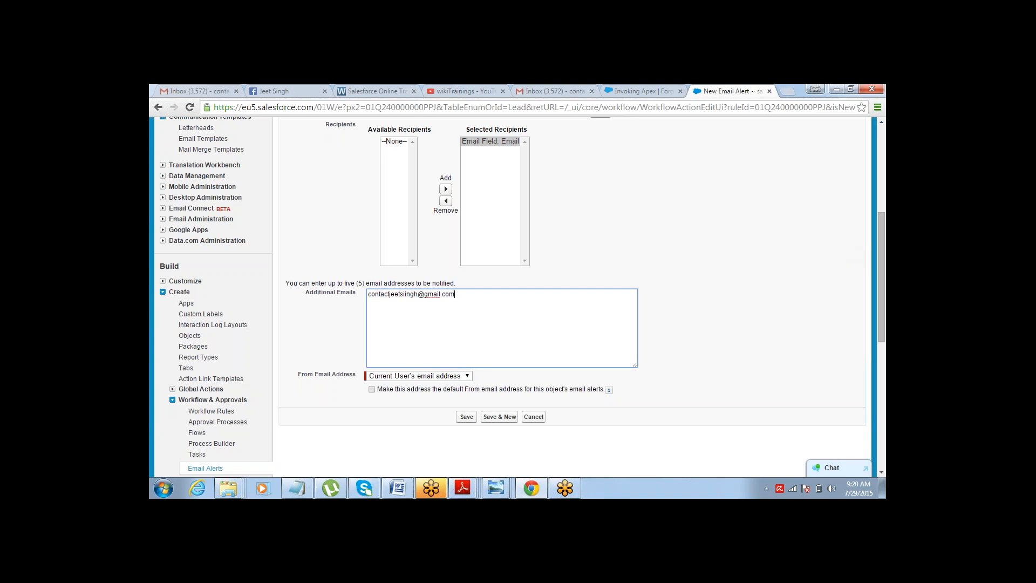
{"action": "left_click_drag", "start_coordinate": [451, 298], "coordinate": [369, 294]}
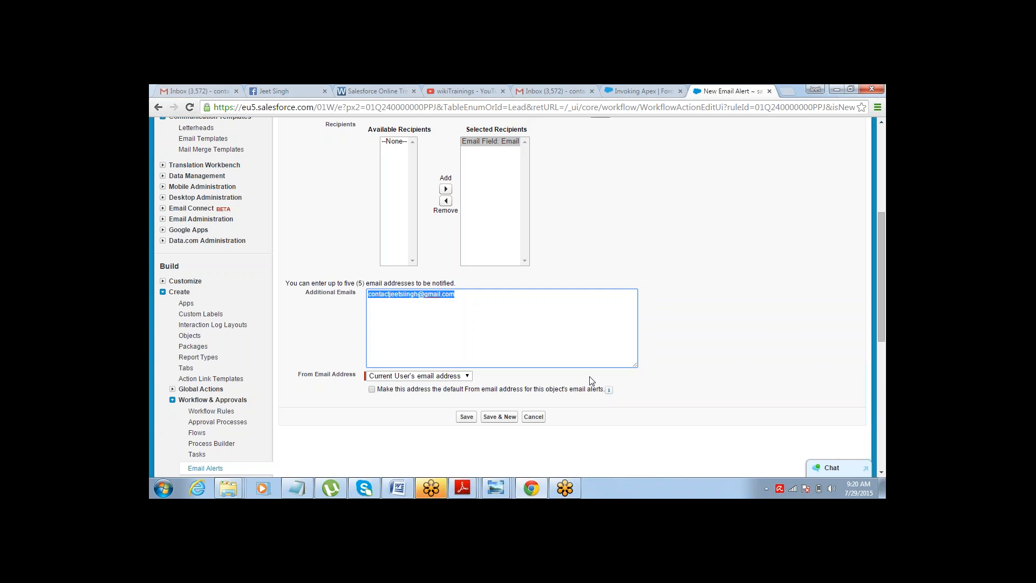
{"action": "left_click", "coordinate": [466, 417]}
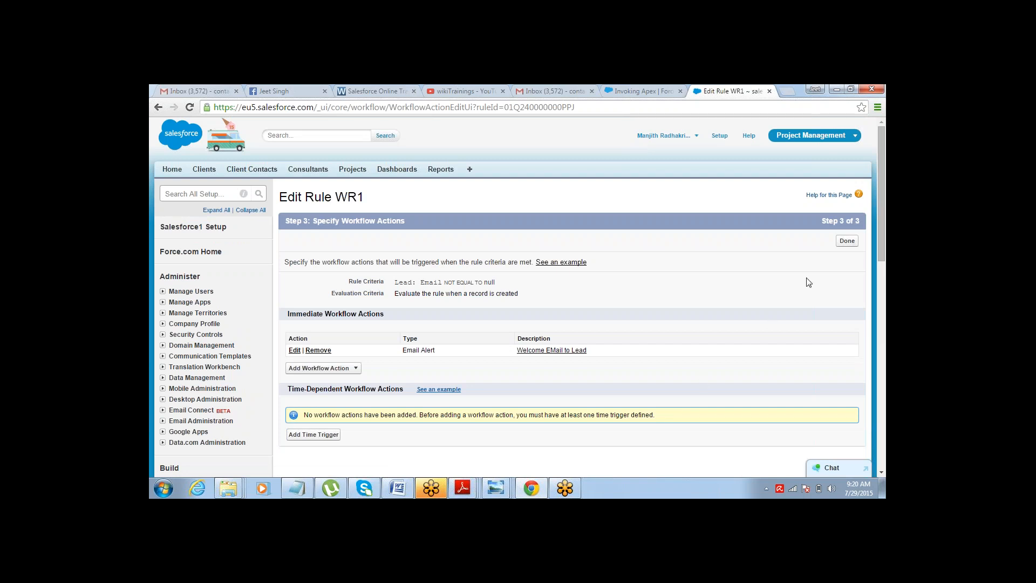
Finish the workflow actions and activate workflow rule WR1.
{"action": "left_click", "coordinate": [846, 241]}
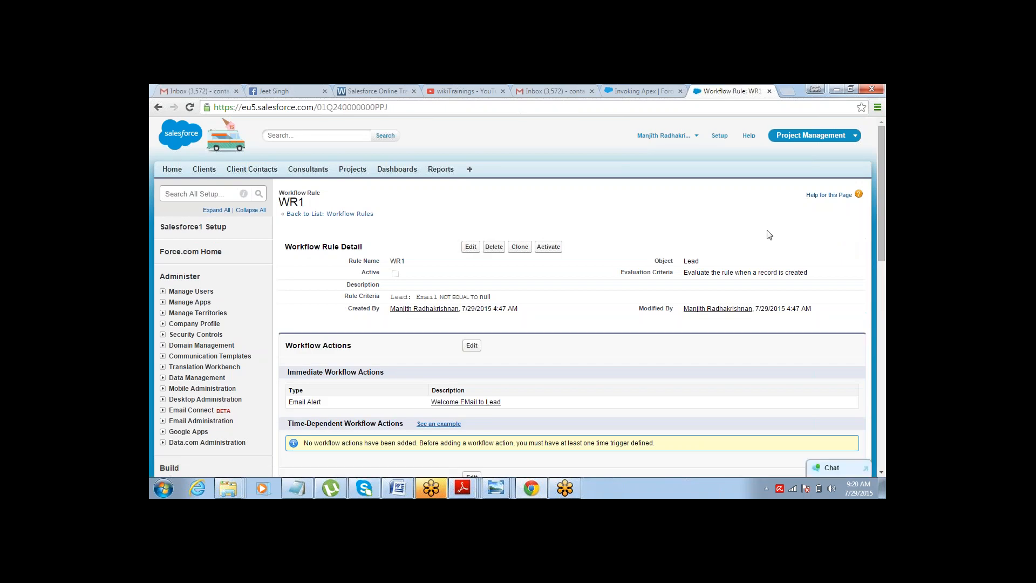
{"action": "left_click", "coordinate": [553, 247]}
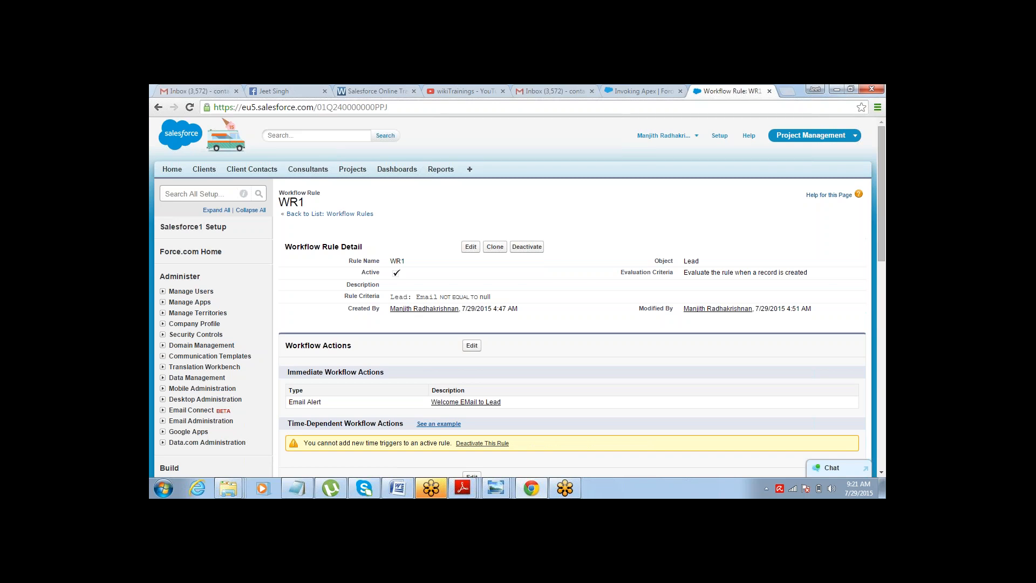
Start a new lead and fill in the salutation Mr. with the lead's first and last name.
{"action": "left_click", "coordinate": [720, 136]}
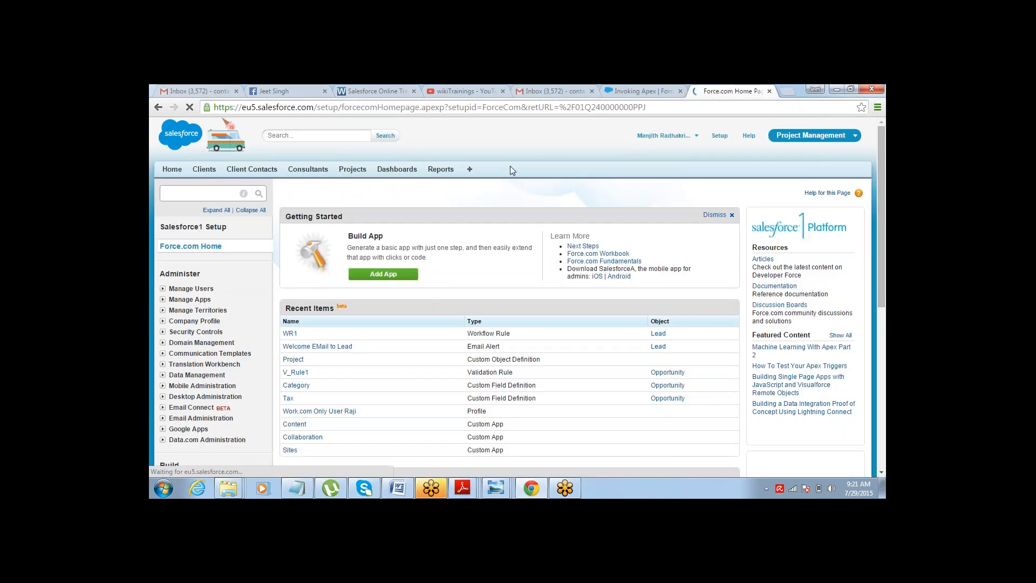
{"action": "left_click", "coordinate": [469, 169]}
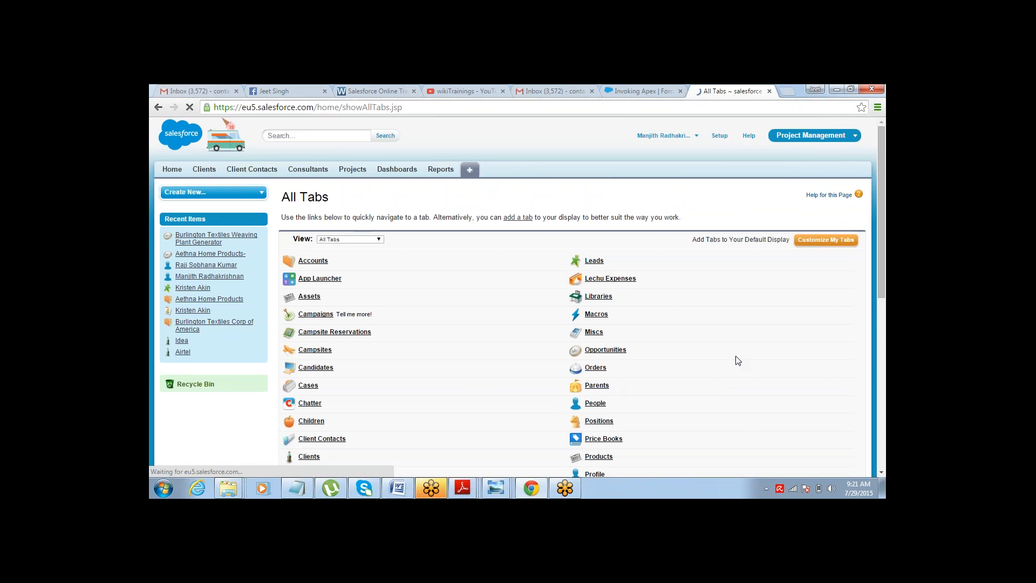
{"action": "left_click", "coordinate": [593, 262]}
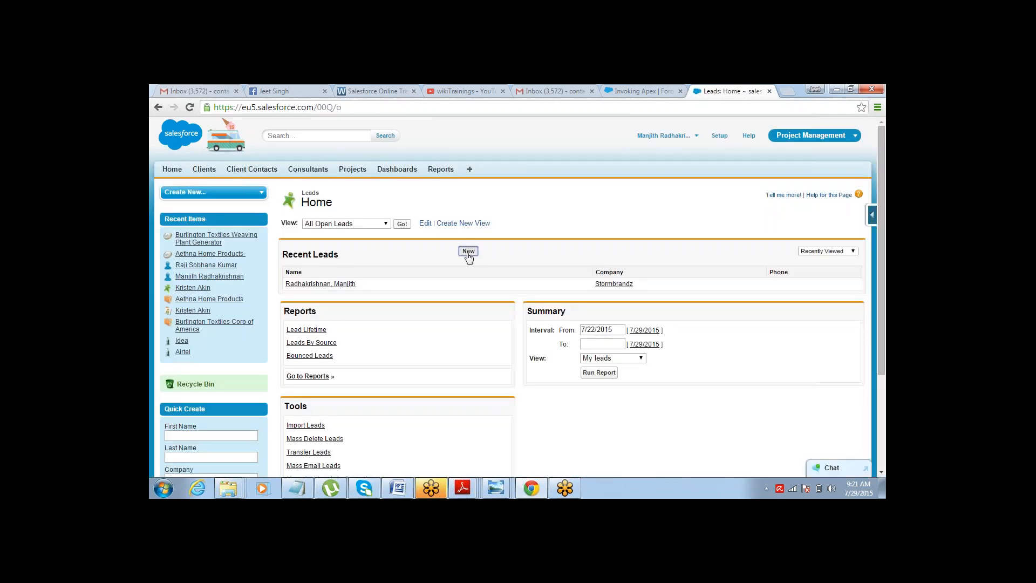
{"action": "left_click", "coordinate": [468, 251]}
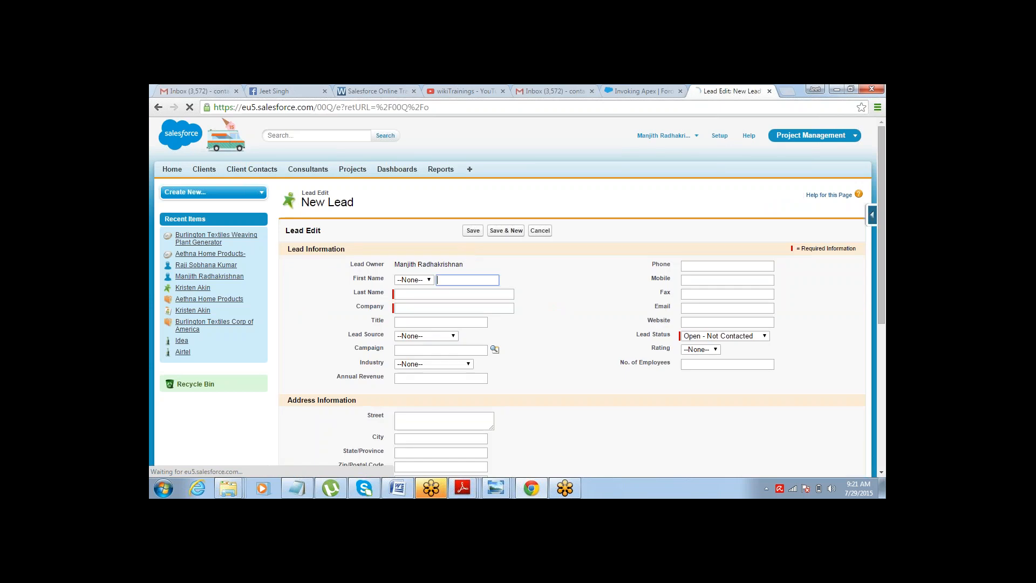
{"action": "left_click", "coordinate": [414, 280]}
{"action": "left_click", "coordinate": [425, 301]}
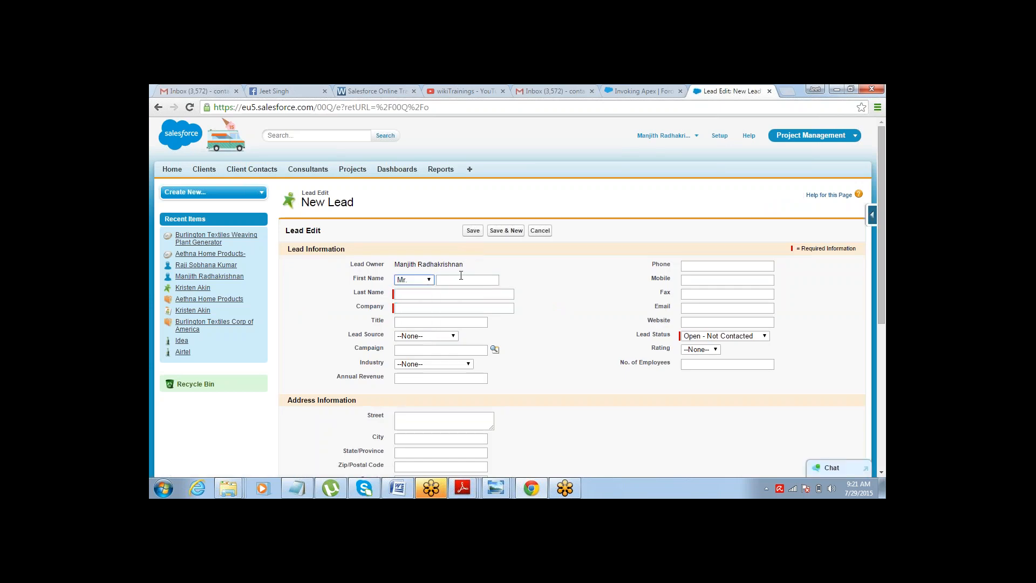
{"action": "left_click", "coordinate": [460, 278]}
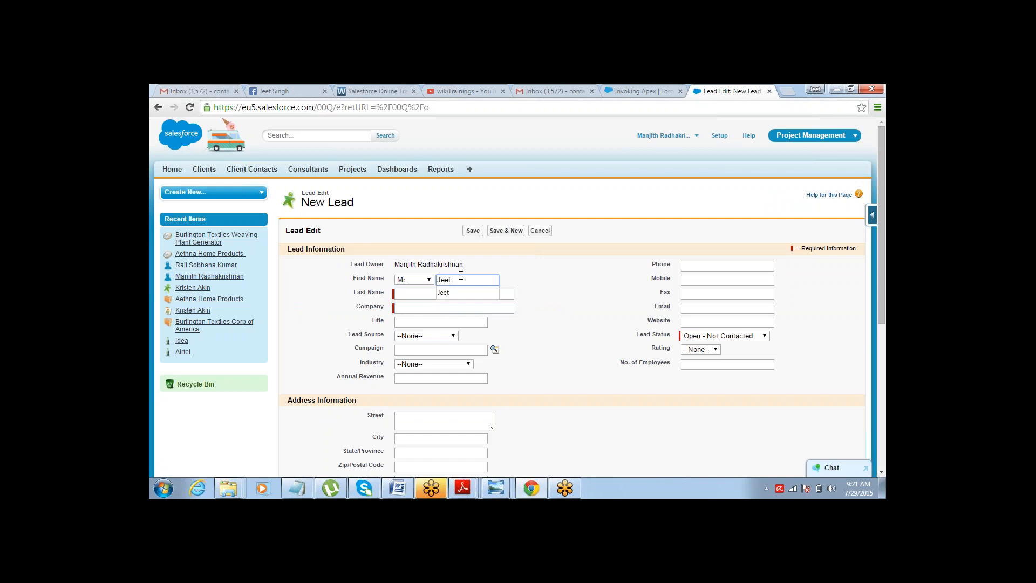
{"action": "left_click", "coordinate": [401, 294]}
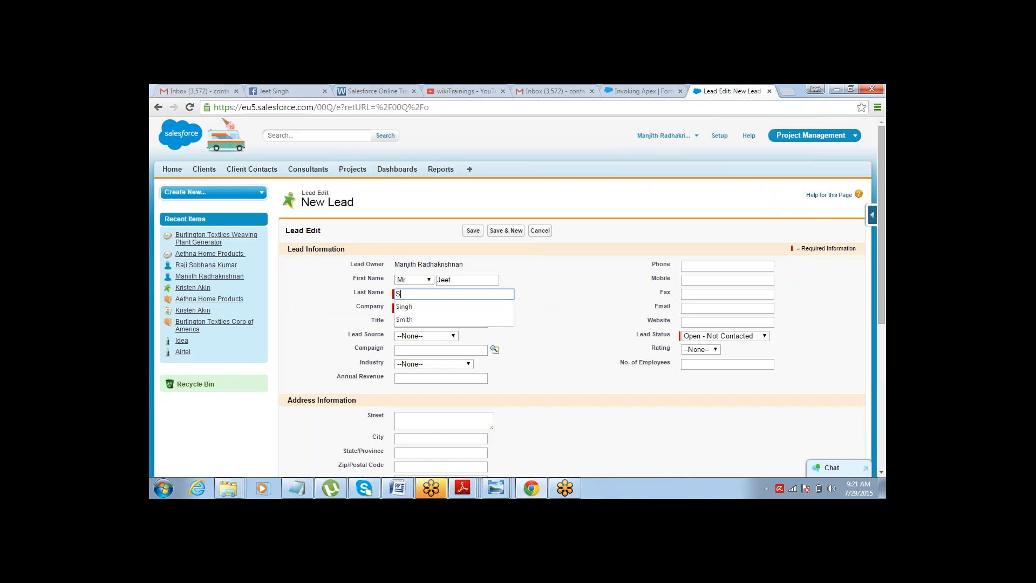
{"action": "left_click", "coordinate": [403, 307]}
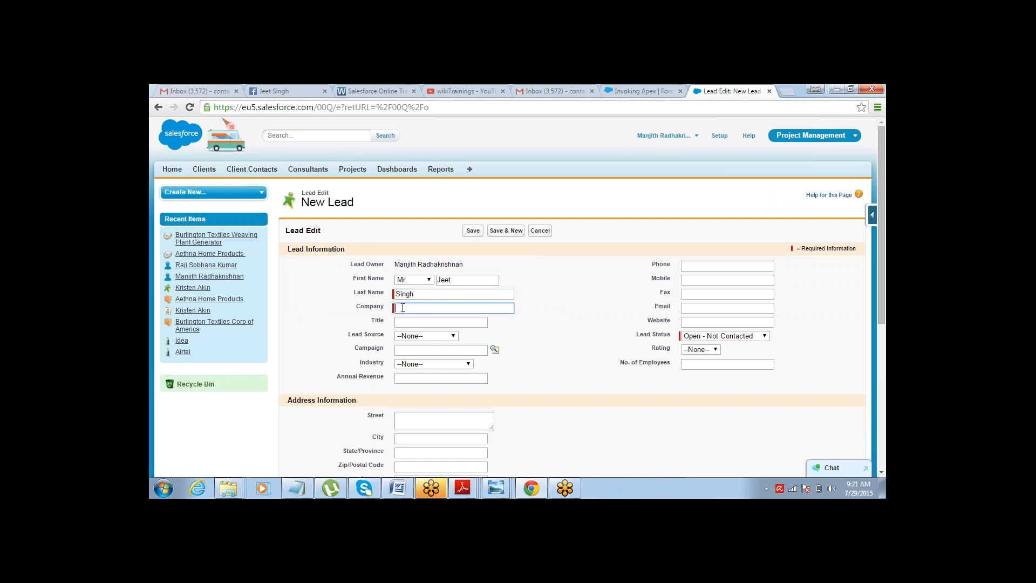
Enter XYZ as the company and the lead's e-mail address, then save the new lead.
{"action": "type", "text": "XYZ"}
{"action": "left_click", "coordinate": [702, 308]}
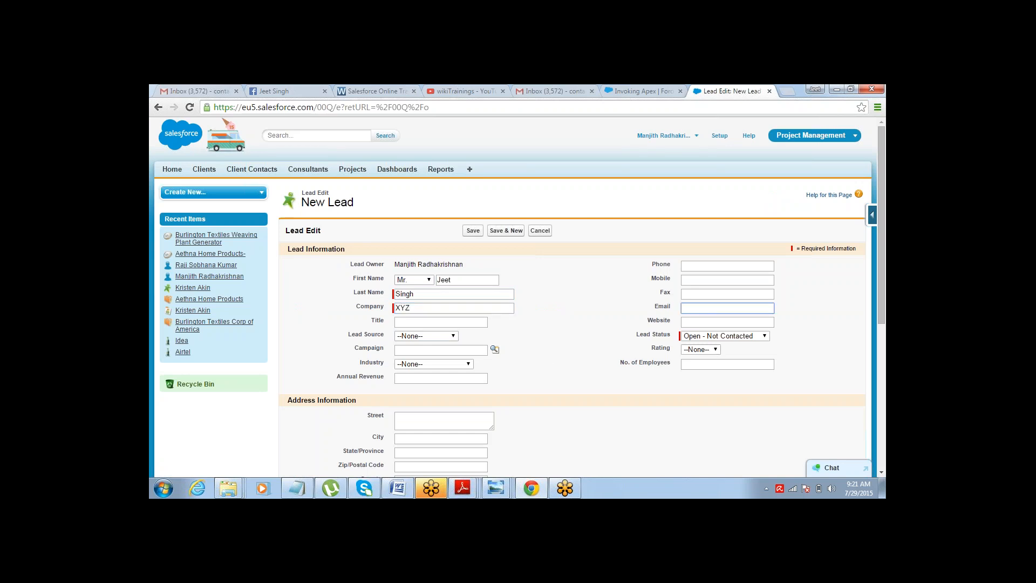
{"action": "type", "text": "con"}
{"action": "key", "text": "Down"}
{"action": "key", "text": "Tab"}
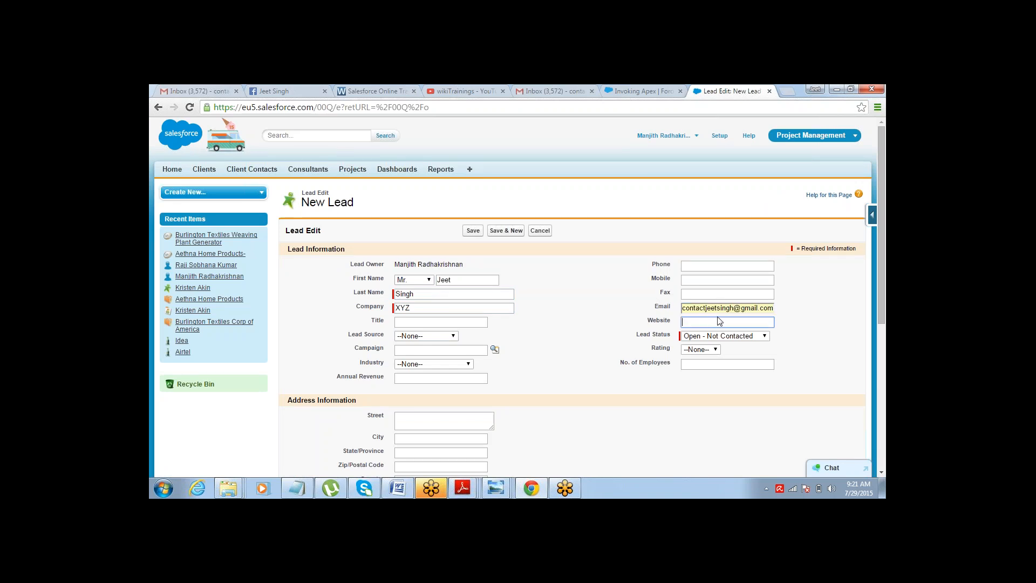
{"action": "key", "text": "shift+Tab"}
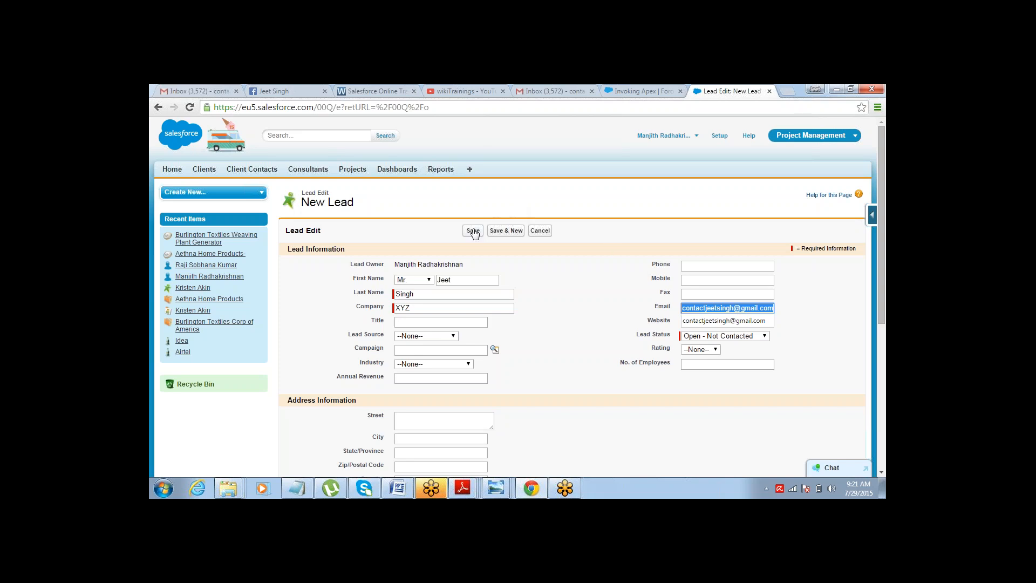
{"action": "left_click", "coordinate": [474, 230]}
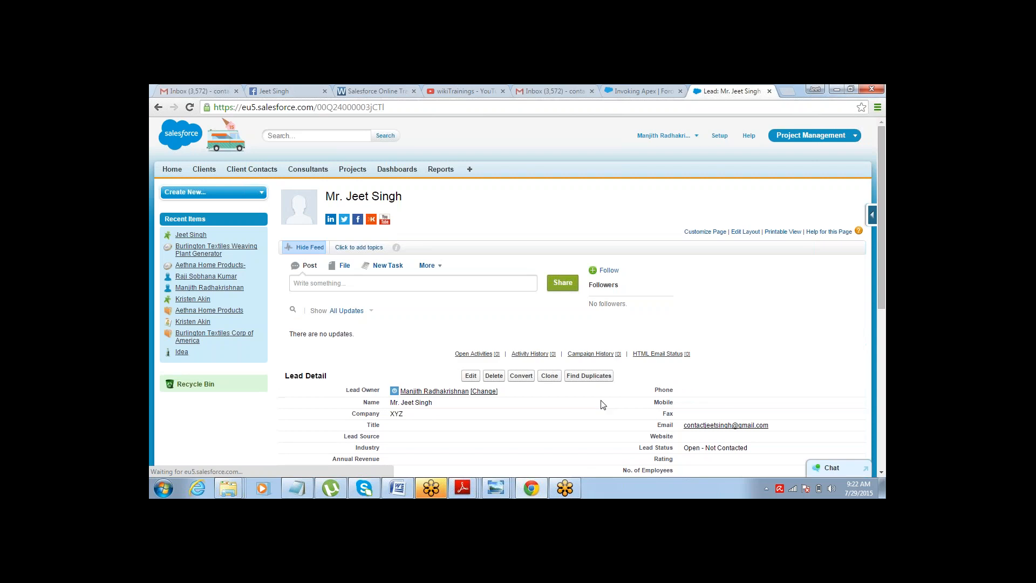
Open the welcome email received in the lead's inbox and review its content.
{"action": "left_click_drag", "start_coordinate": [679, 426], "coordinate": [765, 426]}
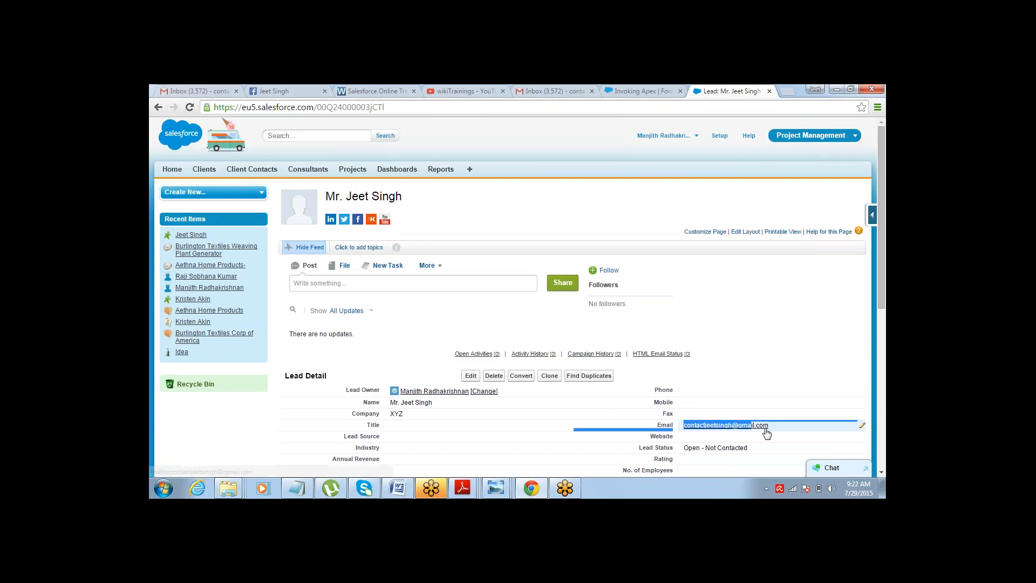
{"action": "left_click", "coordinate": [872, 267]}
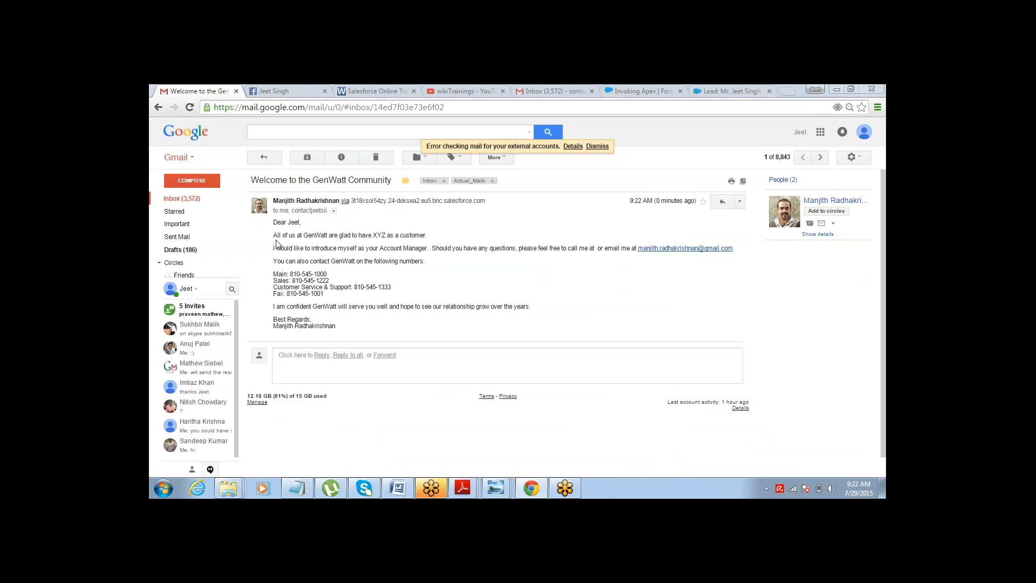
{"action": "left_click_drag", "start_coordinate": [273, 235], "coordinate": [327, 236]}
{"action": "left_click", "coordinate": [332, 246]}
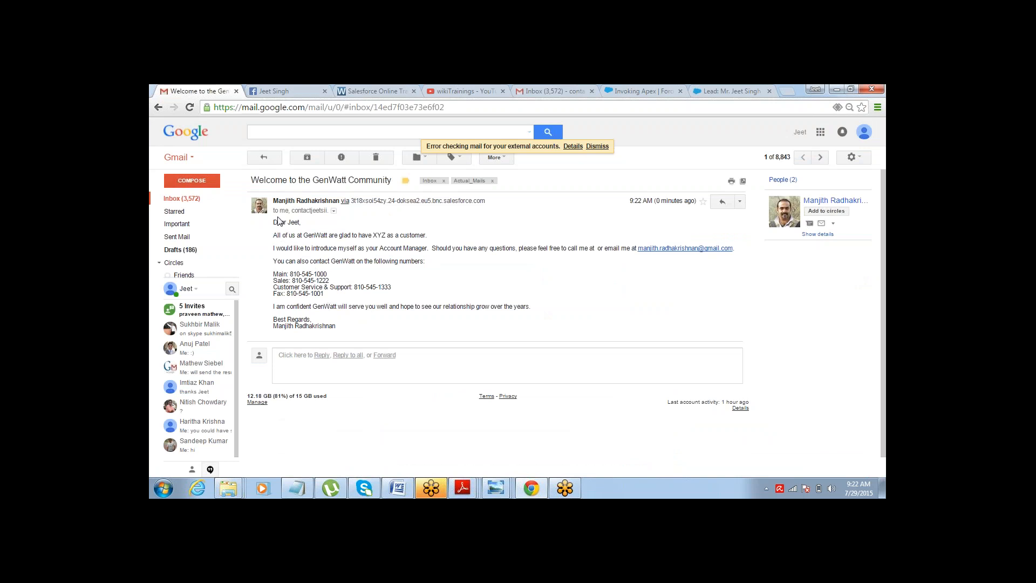
{"action": "left_click_drag", "start_coordinate": [272, 229], "coordinate": [338, 322]}
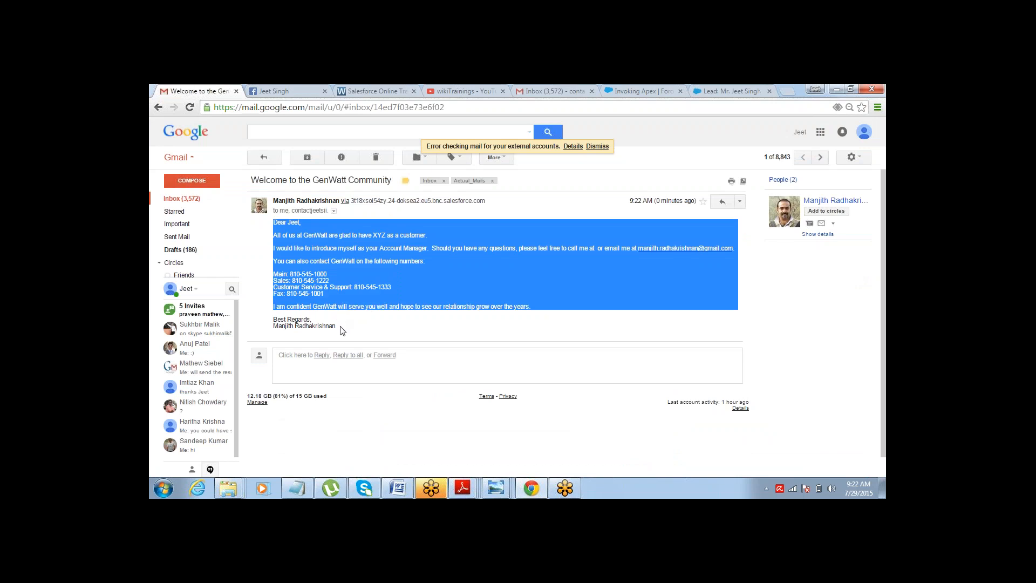
{"action": "left_click", "coordinate": [341, 331]}
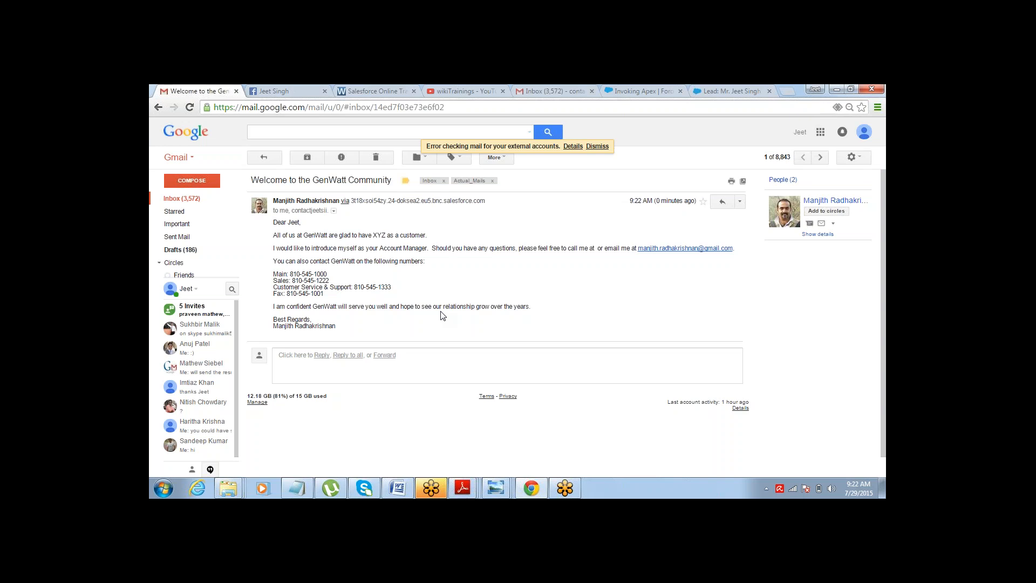
{"action": "left_click", "coordinate": [708, 91]}
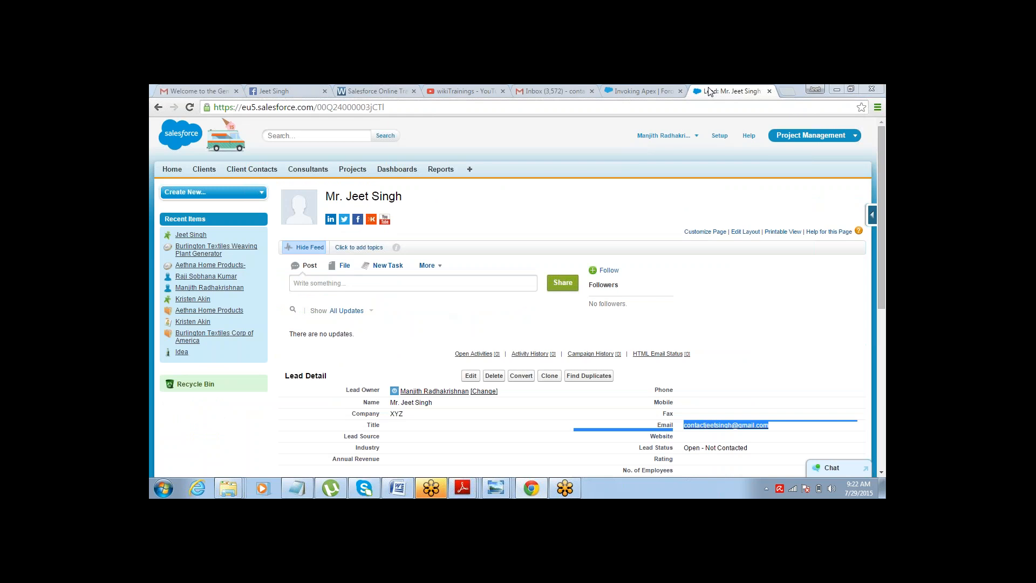
Switch to Notepad and append OOS to the Outbound Message note.
{"action": "key", "text": "alt+Tab"}
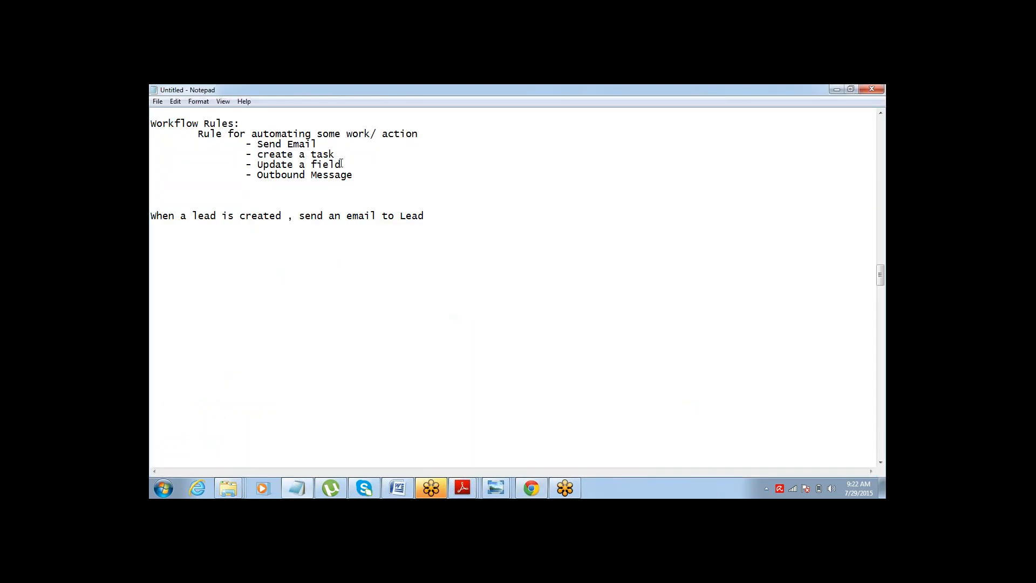
{"action": "left_click_drag", "start_coordinate": [335, 155], "coordinate": [257, 154]}
{"action": "left_click_drag", "start_coordinate": [341, 165], "coordinate": [258, 168]}
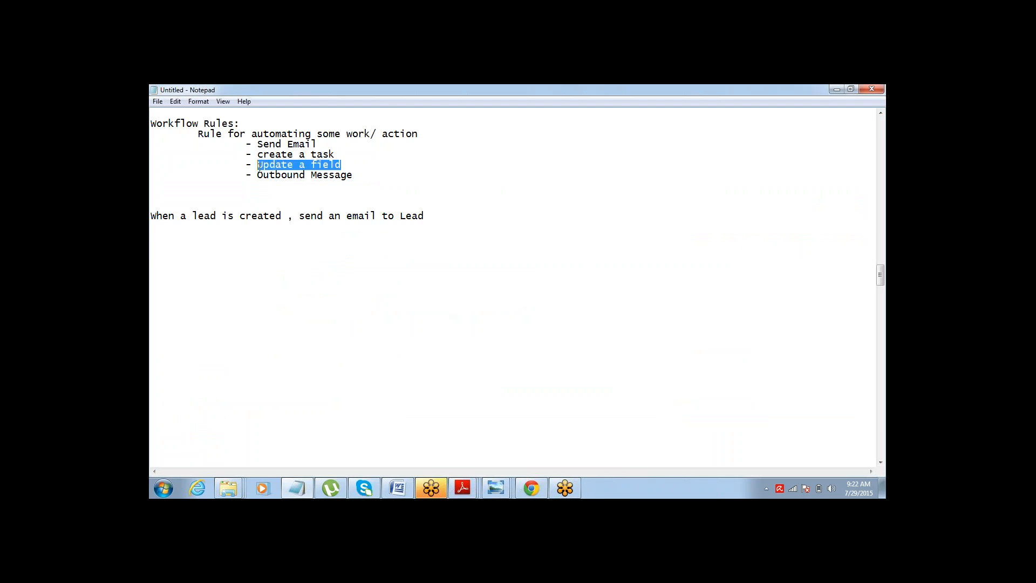
{"action": "left_click_drag", "start_coordinate": [356, 175], "coordinate": [258, 174]}
{"action": "left_click", "coordinate": [363, 170]}
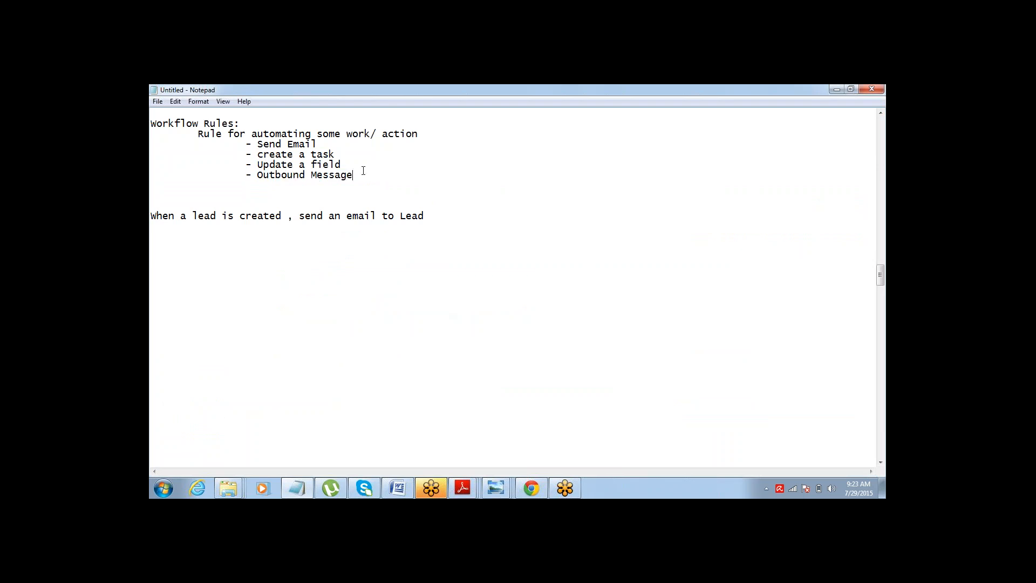
{"action": "type", "text": "OOS"}
Highlight the Send Email, create a task and Update a field notes.
{"action": "key", "text": "shift+Up"}
{"action": "key", "text": "shift+Up"}
{"action": "key", "text": "shift+Up"}
{"action": "key", "text": "Left"}
{"action": "key", "text": "shift+Down"}
{"action": "key", "text": "shift+Down"}
{"action": "key", "text": "shift+Down"}
{"action": "key", "text": "shift+End"}
{"action": "key", "text": "shift+Up"}
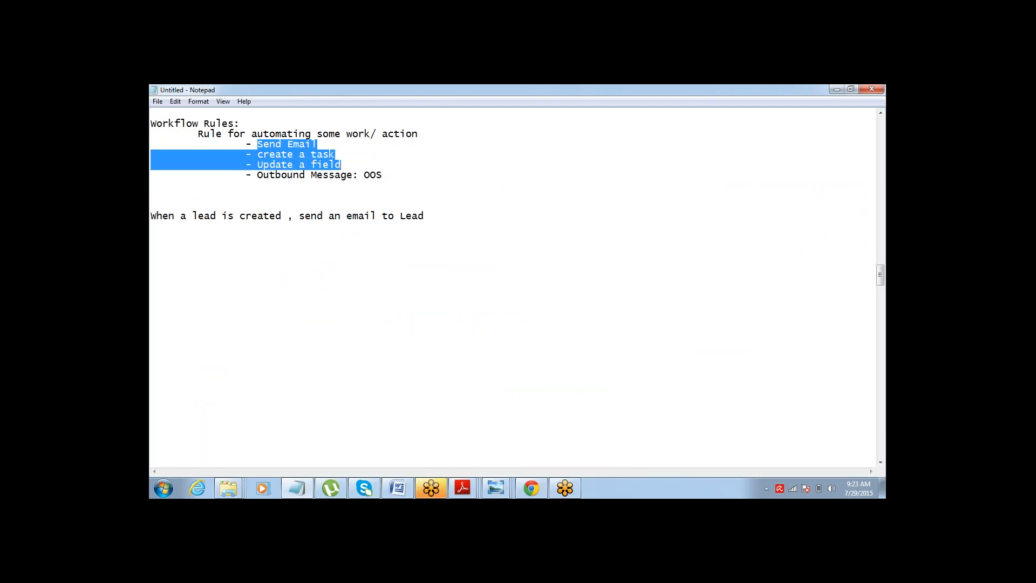
{"action": "key", "text": "Down"}
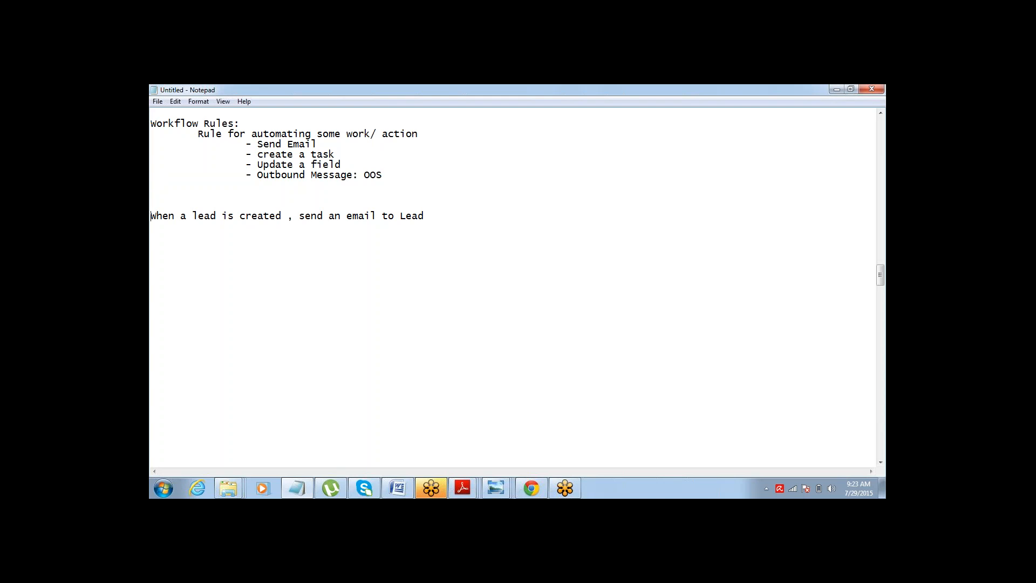
Start a Workflow Rule outline listing Object and Criteria below the existing notes.
{"action": "key", "text": "Return"}
{"action": "key", "text": "Return"}
{"action": "key", "text": "Return"}
{"action": "key", "text": "Return"}
{"action": "type", "text": "workflow RUle"}
{"action": "key", "text": "Tab"}
{"action": "type", "text": "Object \t"}
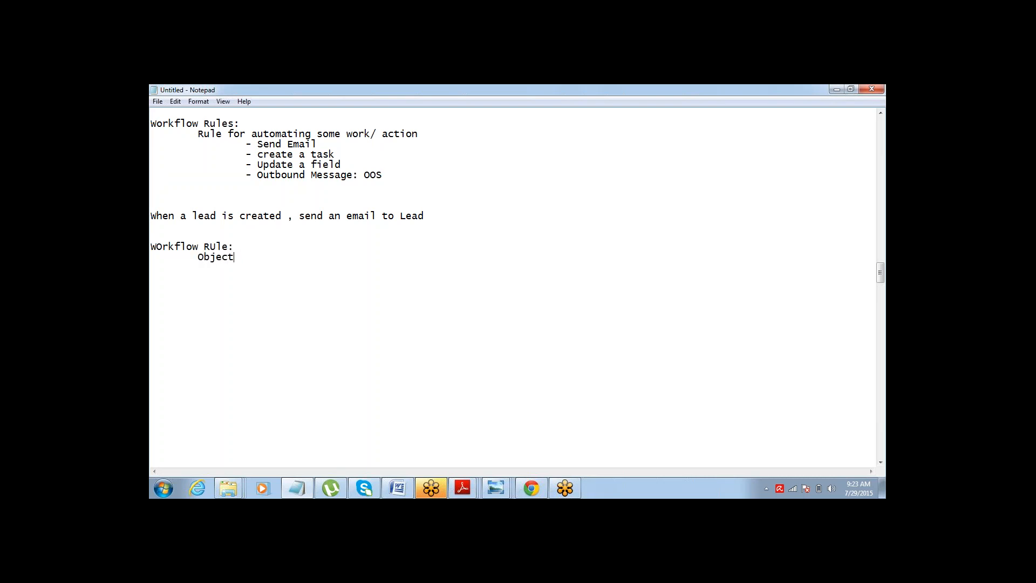
{"action": "type", "text": "Cro"}
{"action": "key", "text": "BackSpace"}
{"action": "type", "text": "iteria \t"}
{"action": "type", "text": "Action"}
Add Action and an indented Delayed Action line to the outline.
{"action": "type", "text": "De"}
{"action": "type", "text": "la"}
{"action": "type", "text": "yed Acti"}
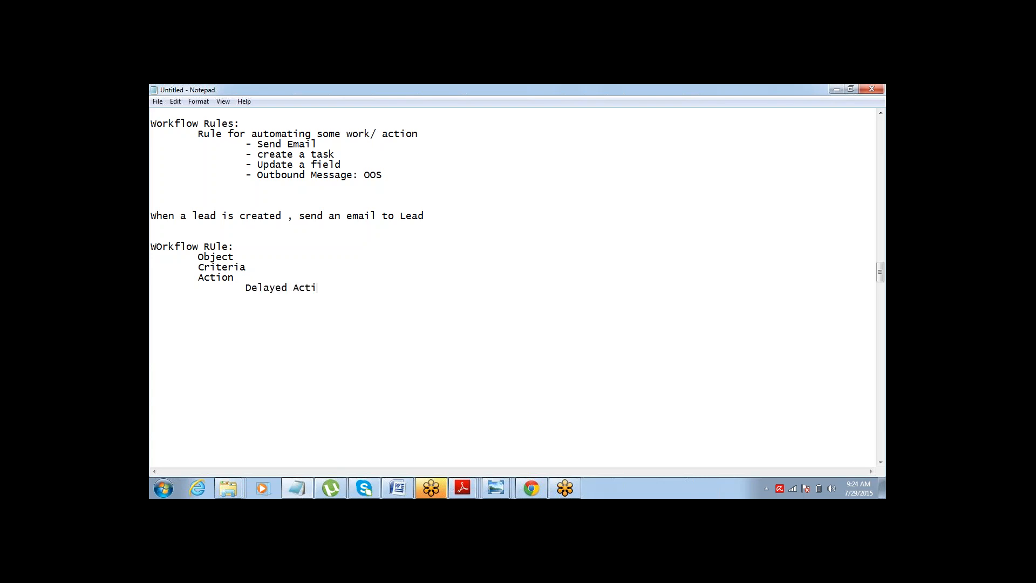
{"action": "type", "text": "on"}
{"action": "key", "text": "shift+End"}
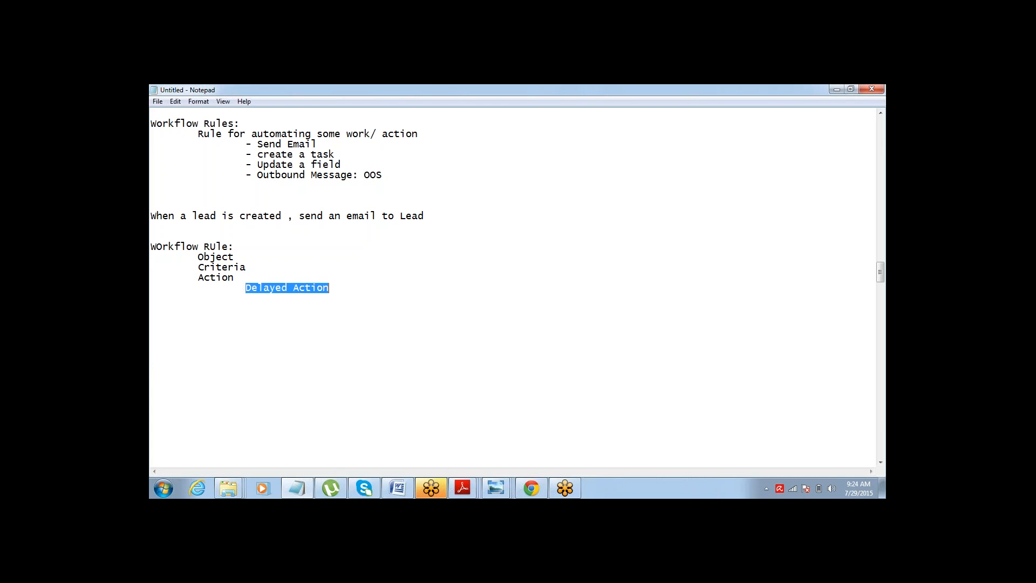
Return to the browser and open the Workflow Rules list in Setup, continuing past the introduction page.
{"action": "key", "text": "Right"}
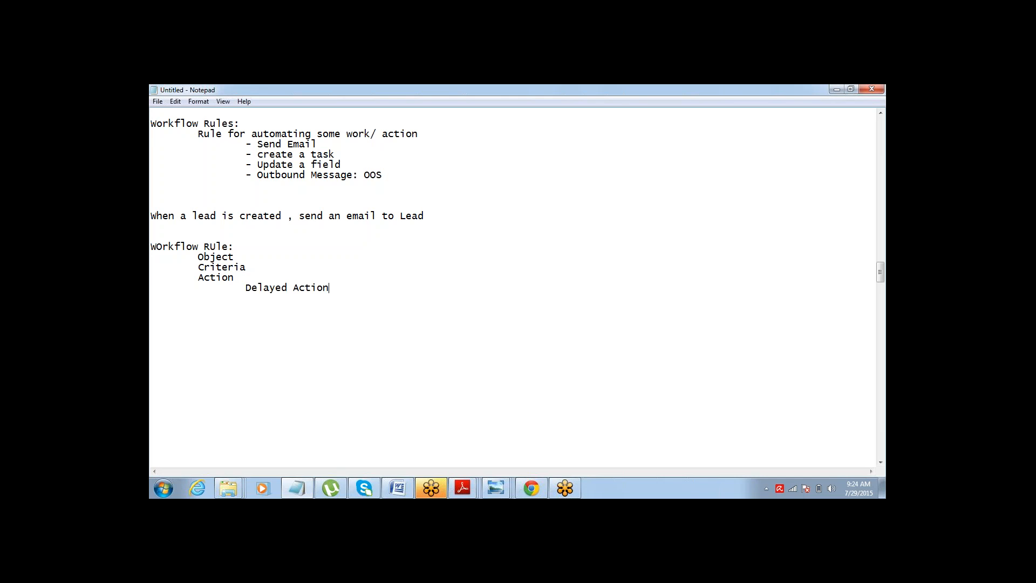
{"action": "left_click", "coordinate": [533, 485]}
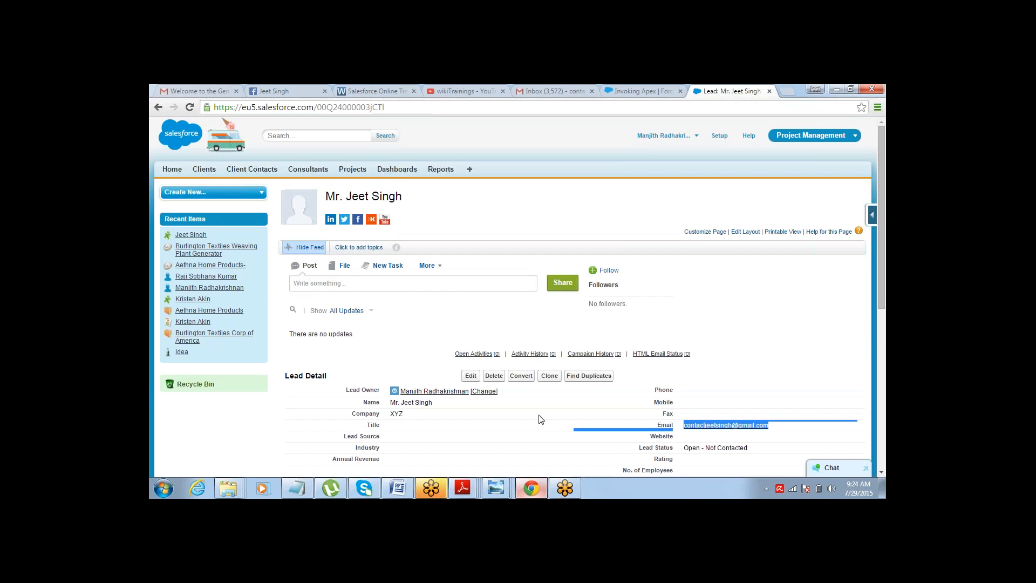
{"action": "left_click", "coordinate": [720, 135]}
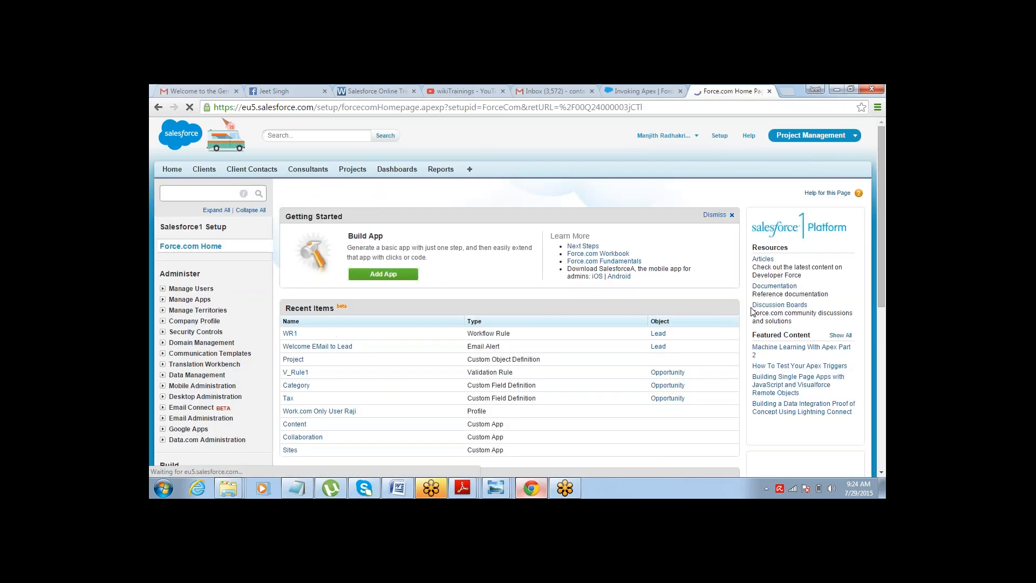
{"action": "scroll", "coordinate": [882, 474], "scroll_direction": "down", "scroll_amount": 12}
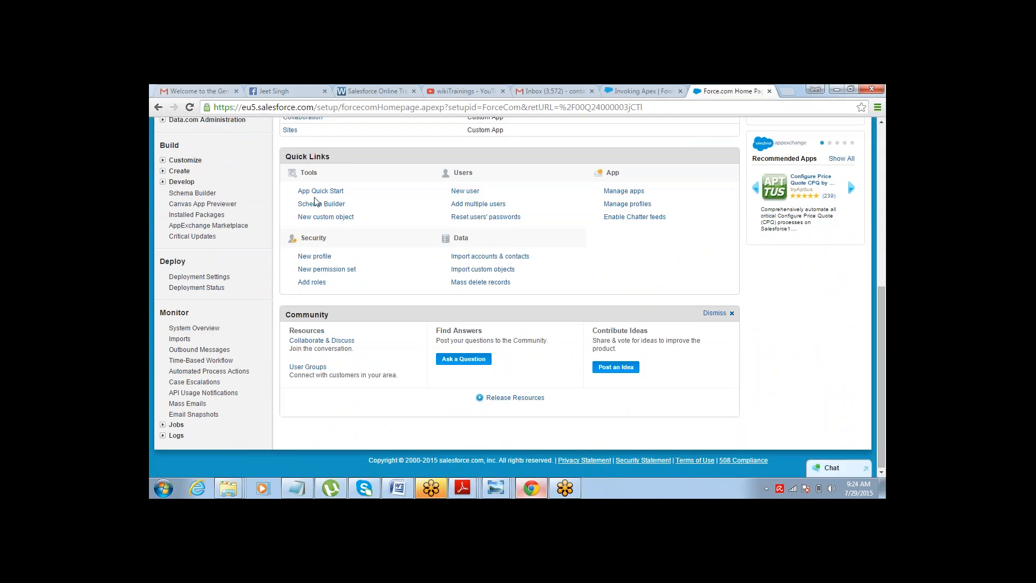
{"action": "left_click", "coordinate": [163, 171]}
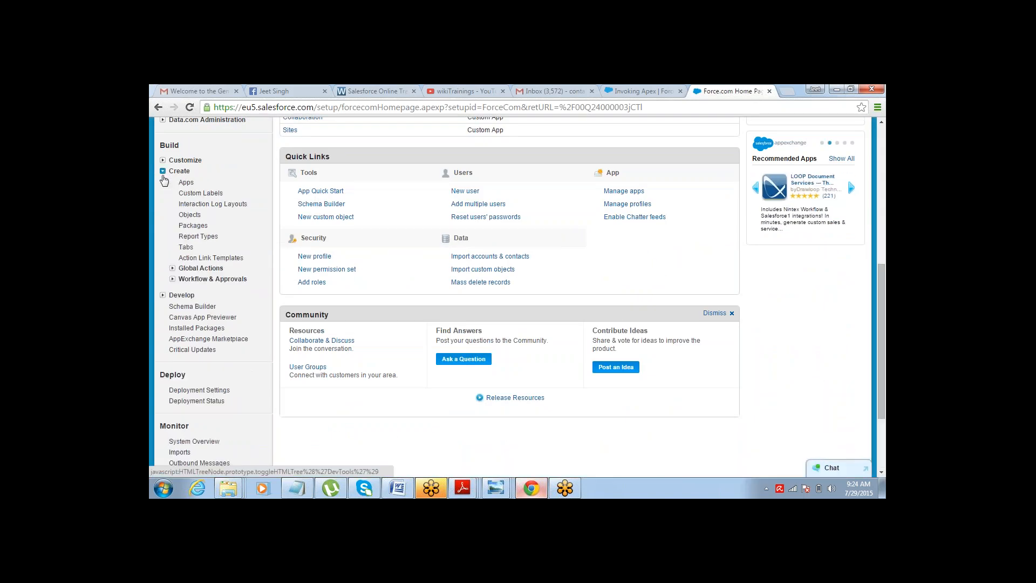
{"action": "left_click", "coordinate": [172, 279]}
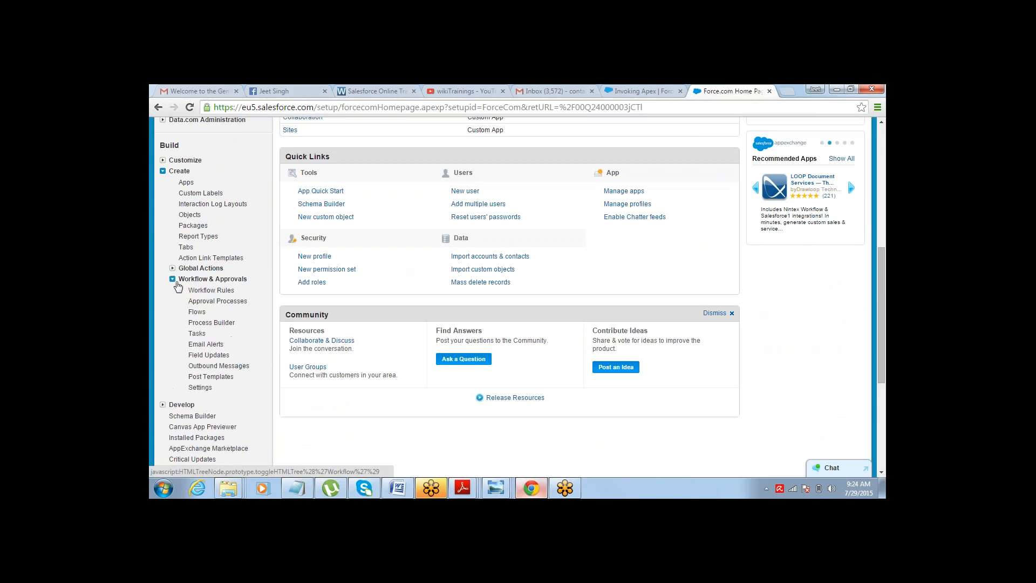
{"action": "left_click", "coordinate": [211, 290]}
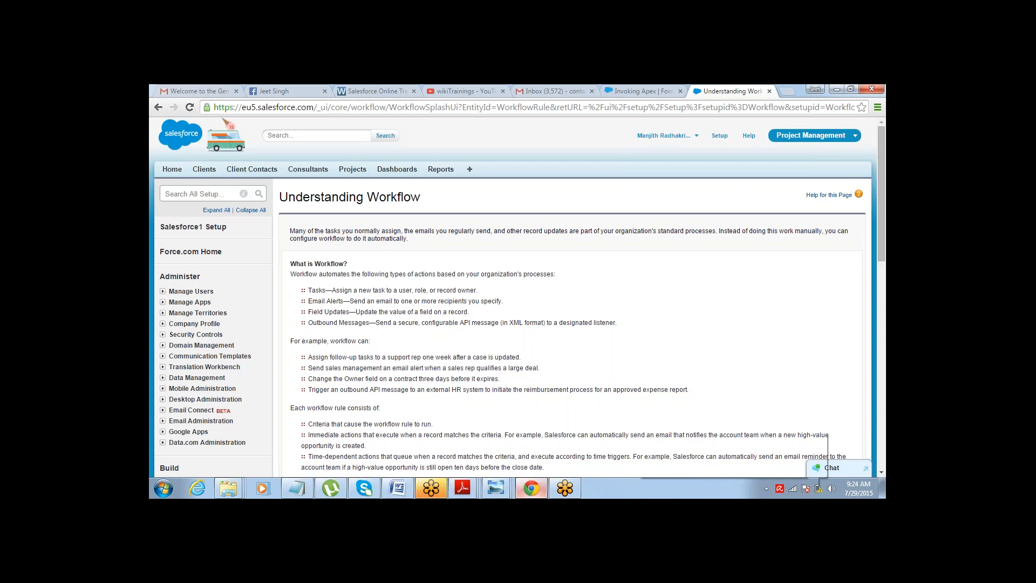
{"action": "left_click", "coordinate": [881, 473]}
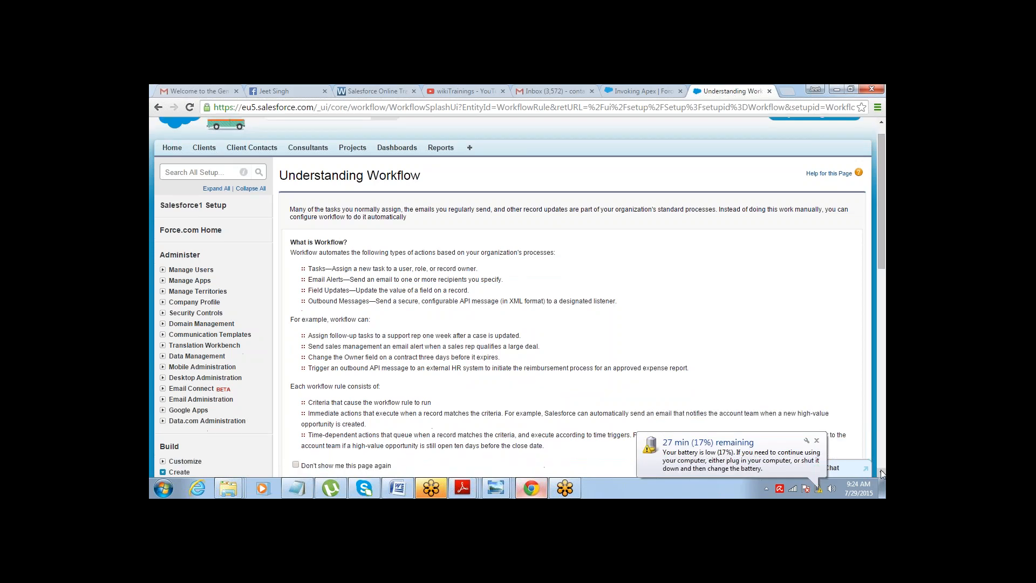
{"action": "left_click", "coordinate": [882, 472]}
{"action": "left_click", "coordinate": [882, 473]}
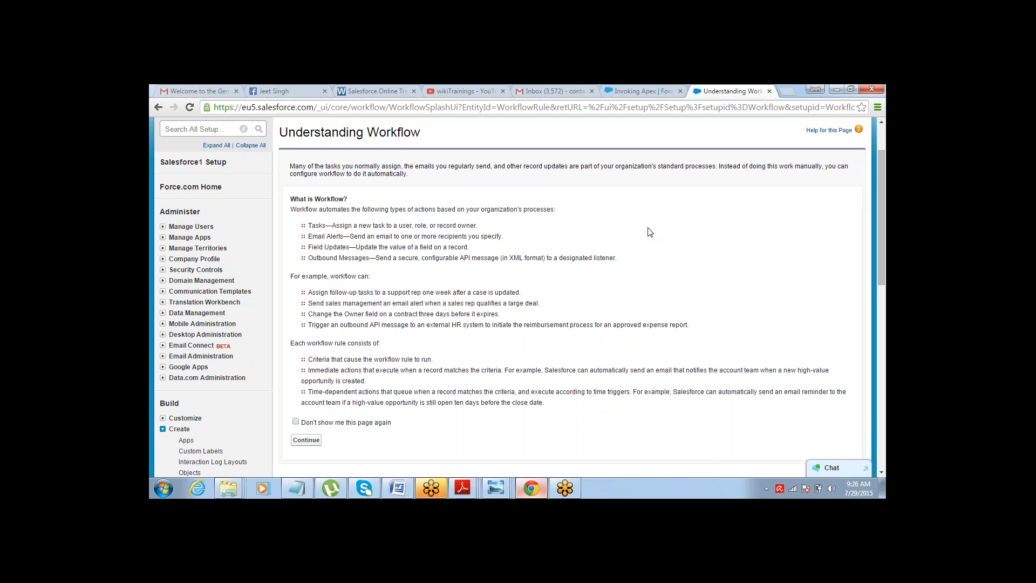
{"action": "left_click", "coordinate": [309, 485]}
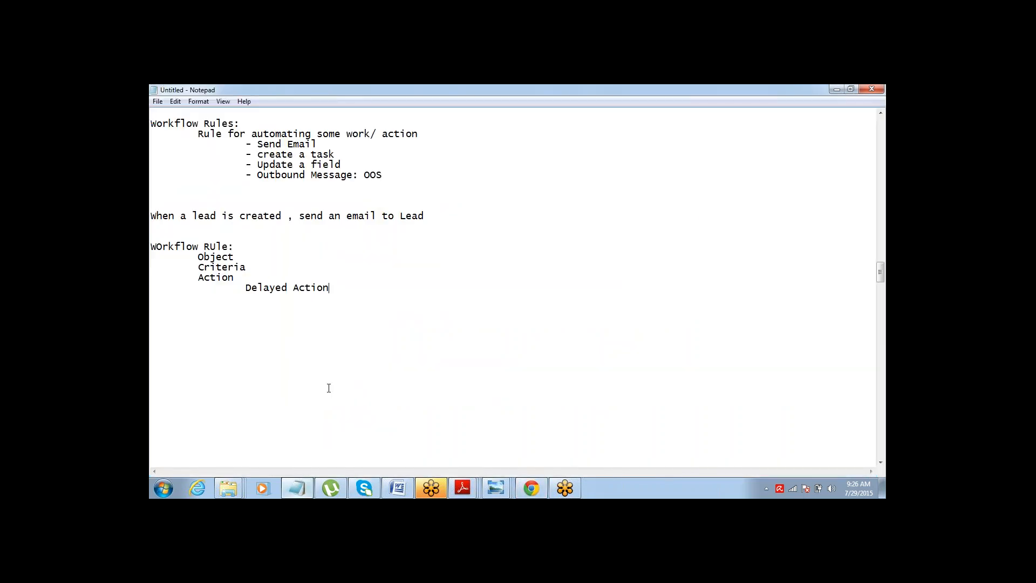
{"action": "left_click", "coordinate": [534, 487]}
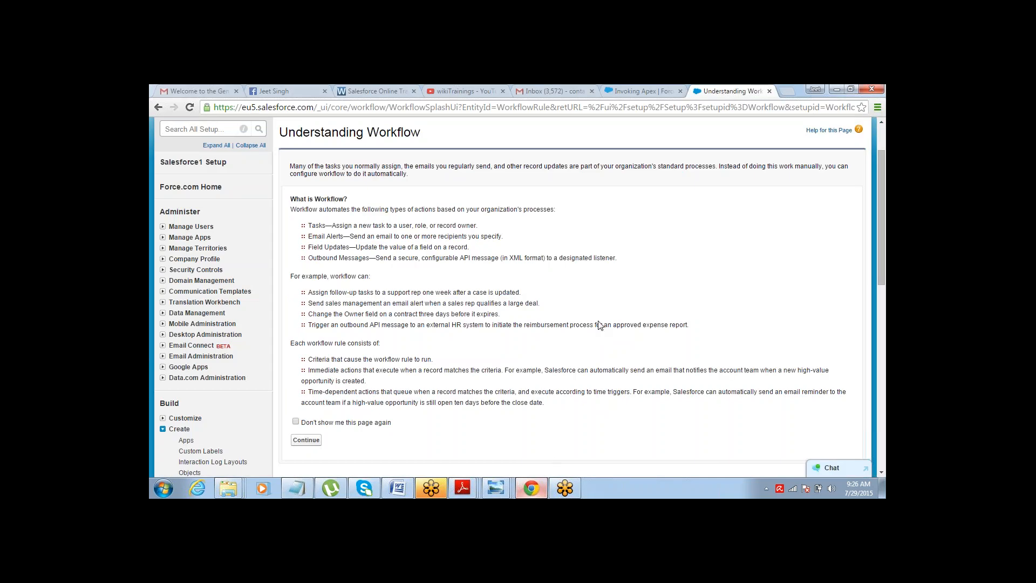
{"action": "left_click", "coordinate": [301, 442]}
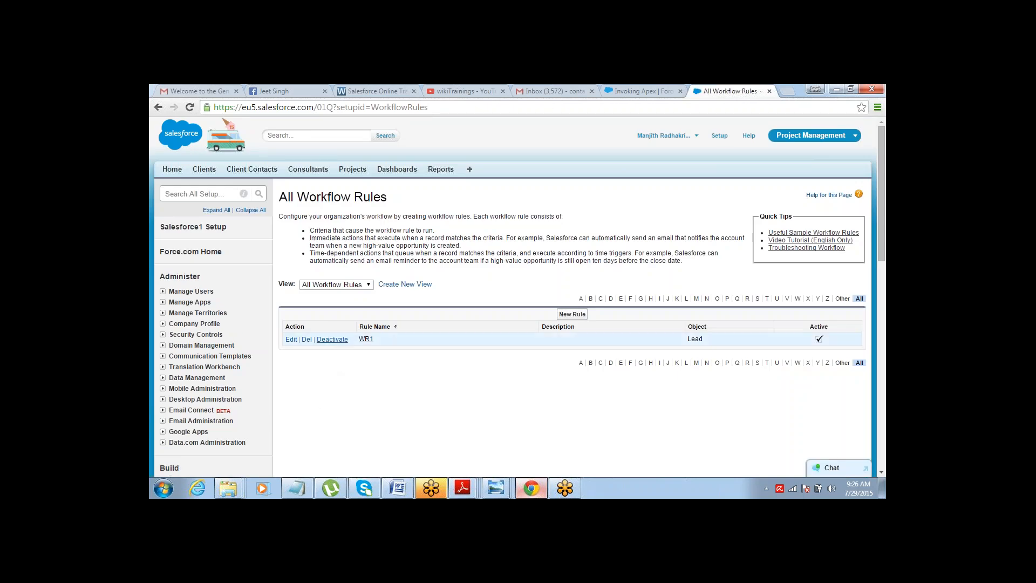
Deactivate workflow rule WR1 and open its detail page to review its immediate and time-dependent actions.
{"action": "left_click", "coordinate": [332, 339]}
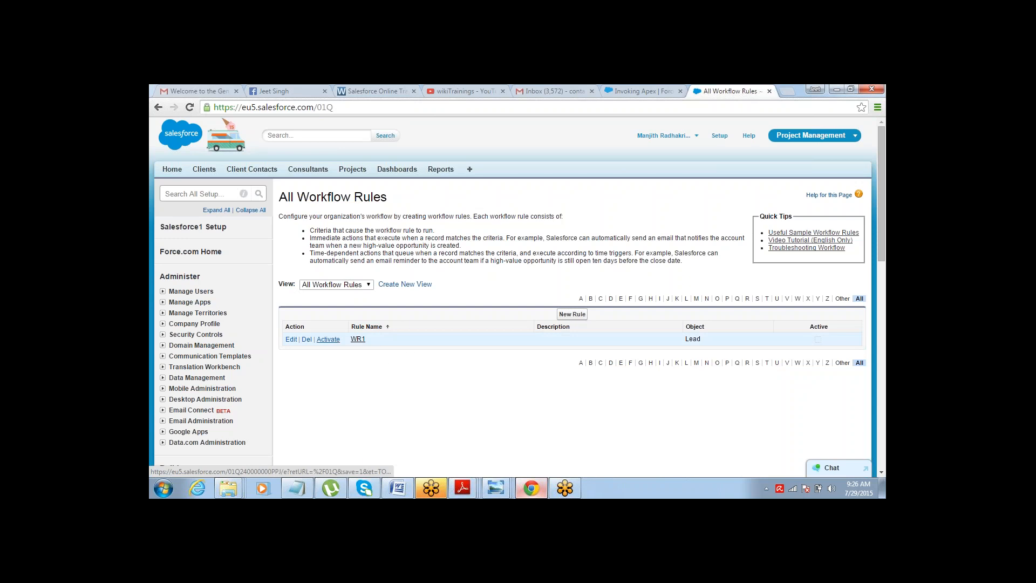
{"action": "left_click", "coordinate": [357, 341]}
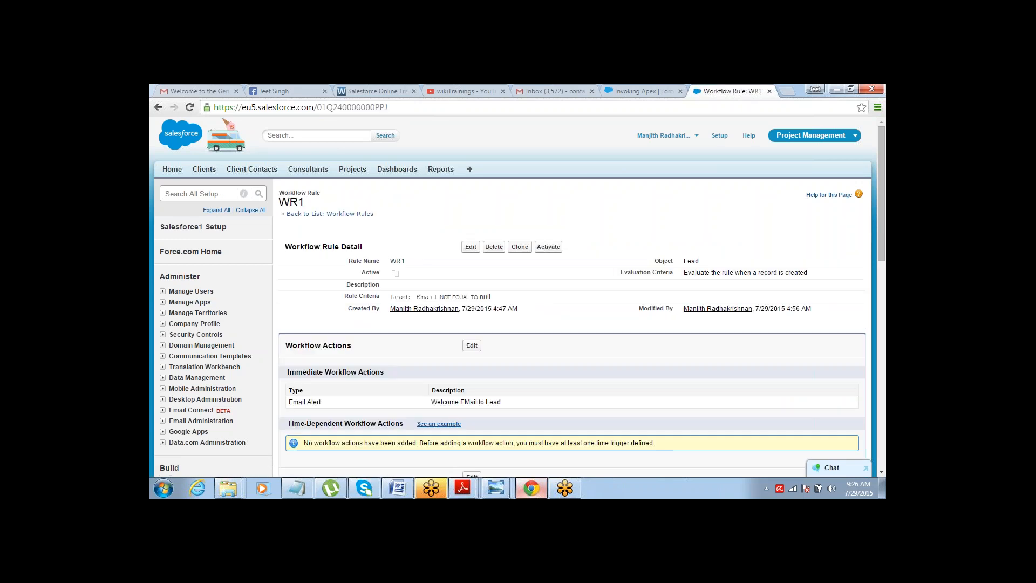
{"action": "left_click_drag", "start_coordinate": [290, 372], "coordinate": [385, 375]}
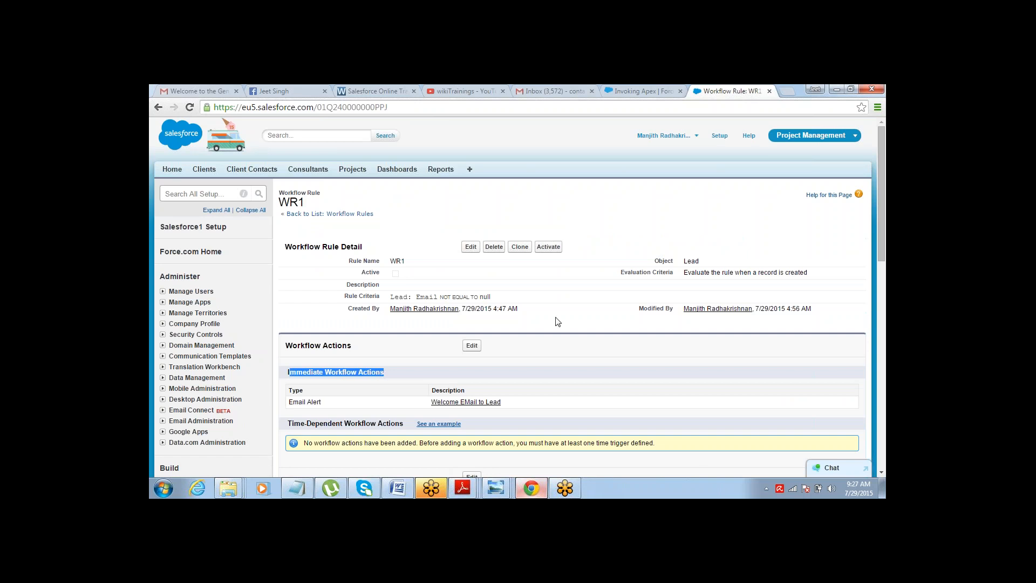
{"action": "left_click_drag", "start_coordinate": [883, 163], "coordinate": [857, 215]}
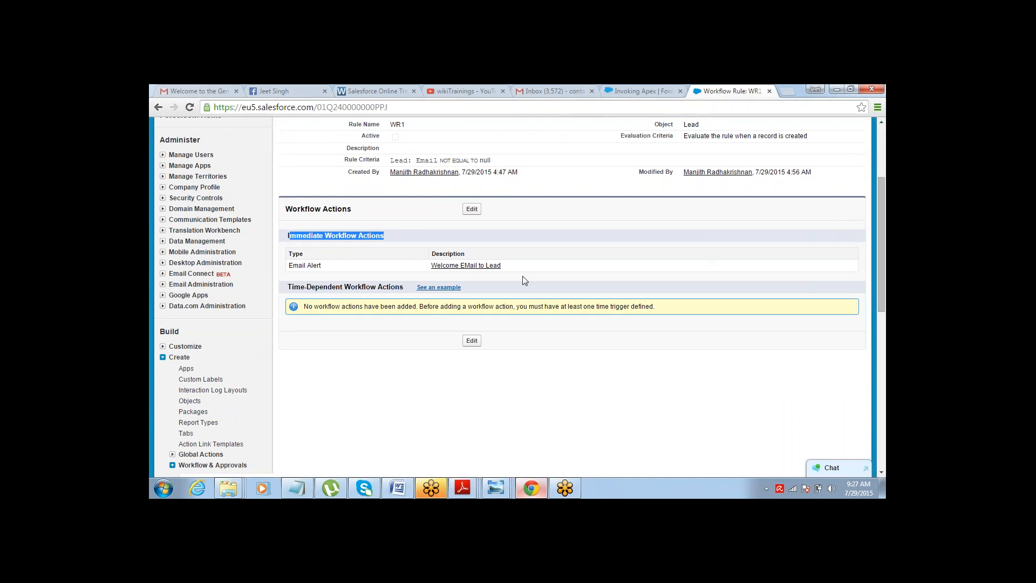
{"action": "left_click_drag", "start_coordinate": [291, 287], "coordinate": [376, 289]}
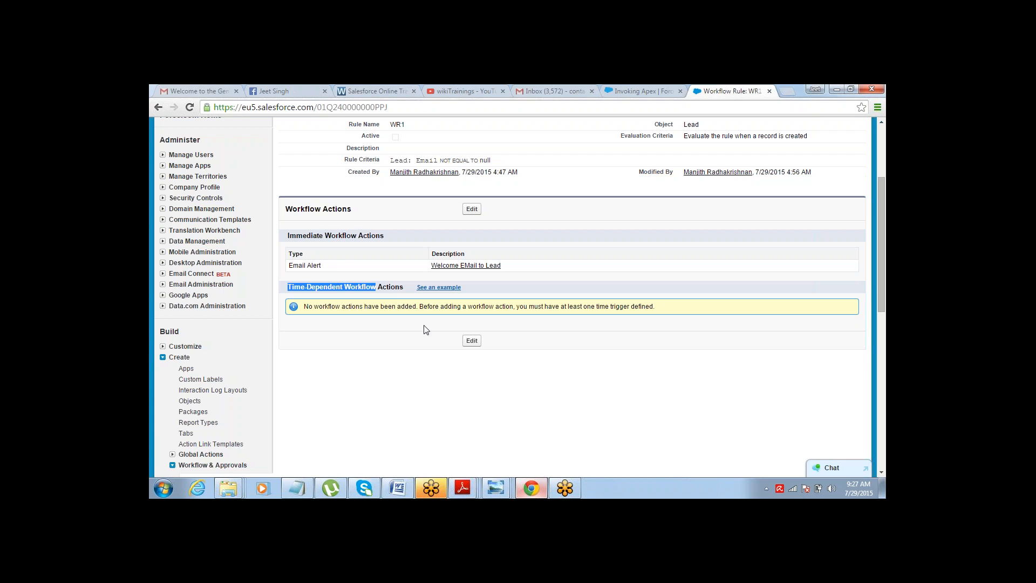
Edit WR1's workflow actions and add a time trigger of 5 Hours After Rule Trigger Date.
{"action": "left_click", "coordinate": [470, 211]}
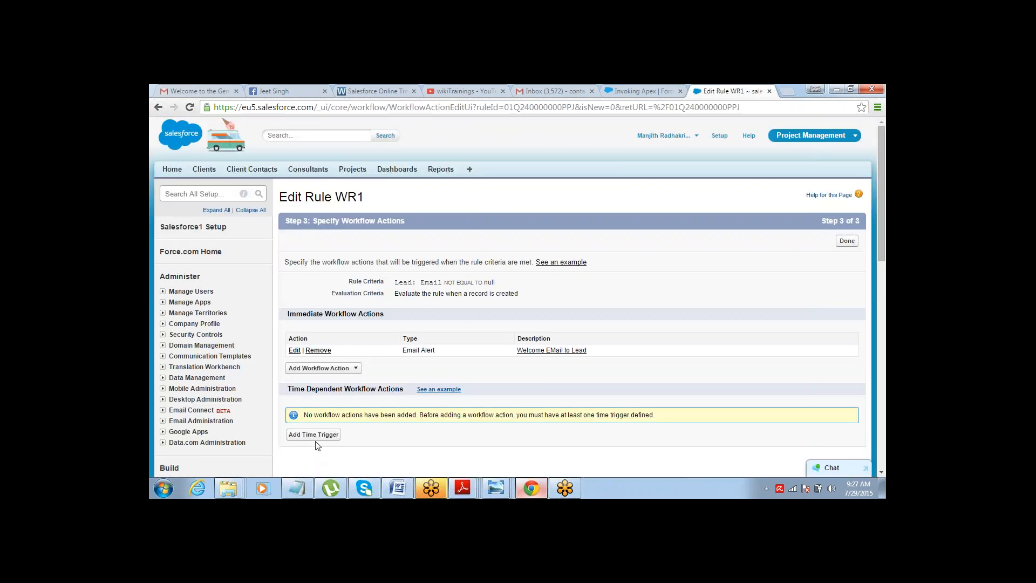
{"action": "left_click", "coordinate": [318, 436]}
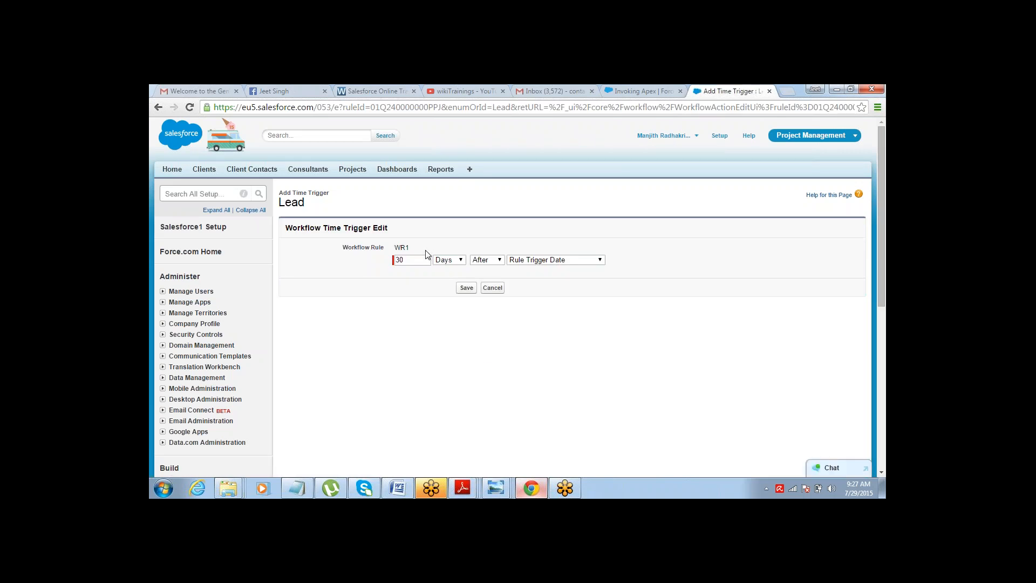
{"action": "left_click_drag", "start_coordinate": [427, 256], "coordinate": [366, 254]}
{"action": "type", "text": "5"}
{"action": "left_click", "coordinate": [457, 260]}
{"action": "left_click", "coordinate": [454, 270]}
{"action": "left_click", "coordinate": [467, 287]}
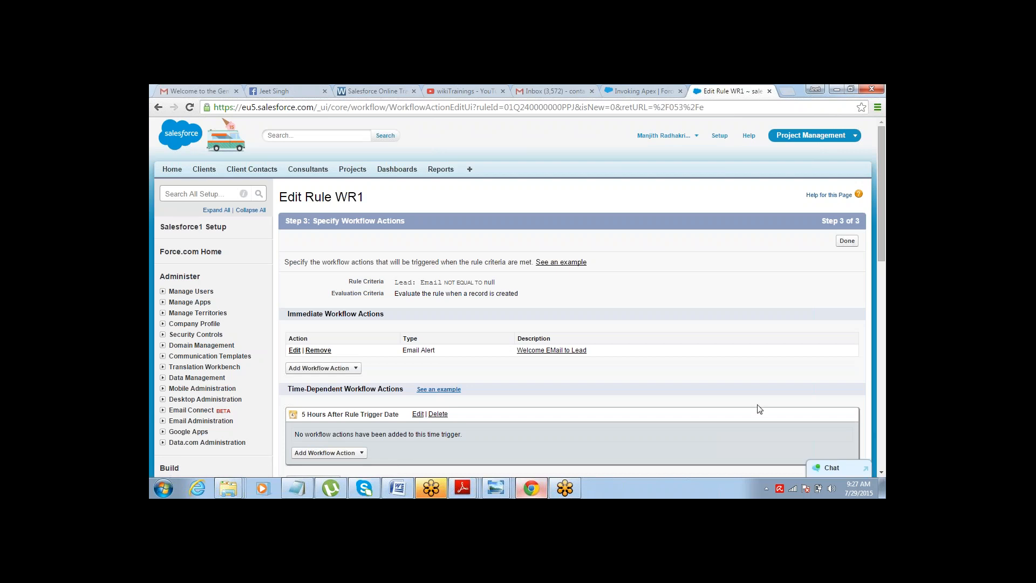
Review the immediate workflow actions and the new time trigger section.
{"action": "left_click", "coordinate": [881, 473]}
{"action": "scroll", "coordinate": [882, 474], "scroll_direction": "down", "scroll_amount": 2}
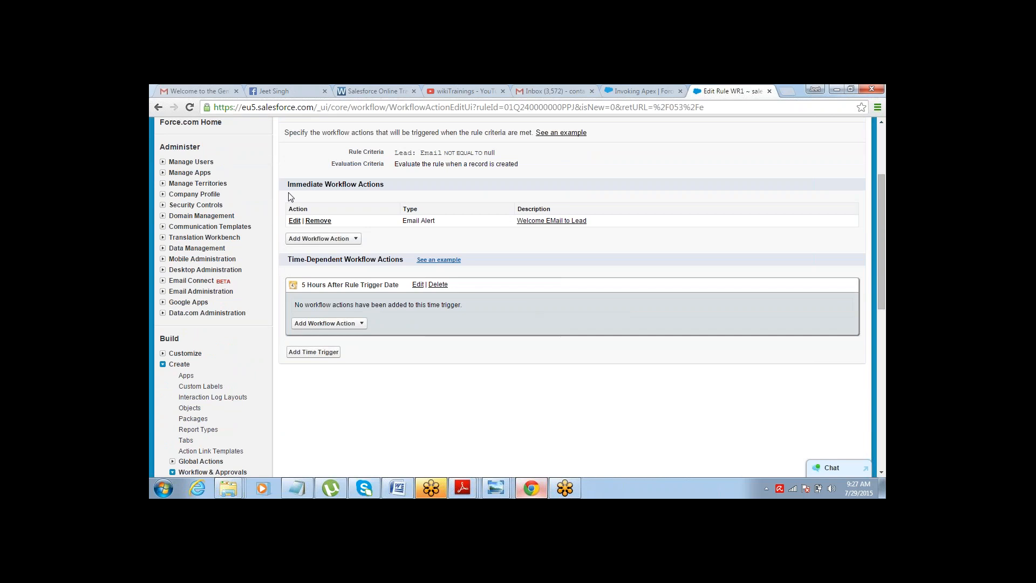
{"action": "left_click_drag", "start_coordinate": [287, 185], "coordinate": [384, 187]}
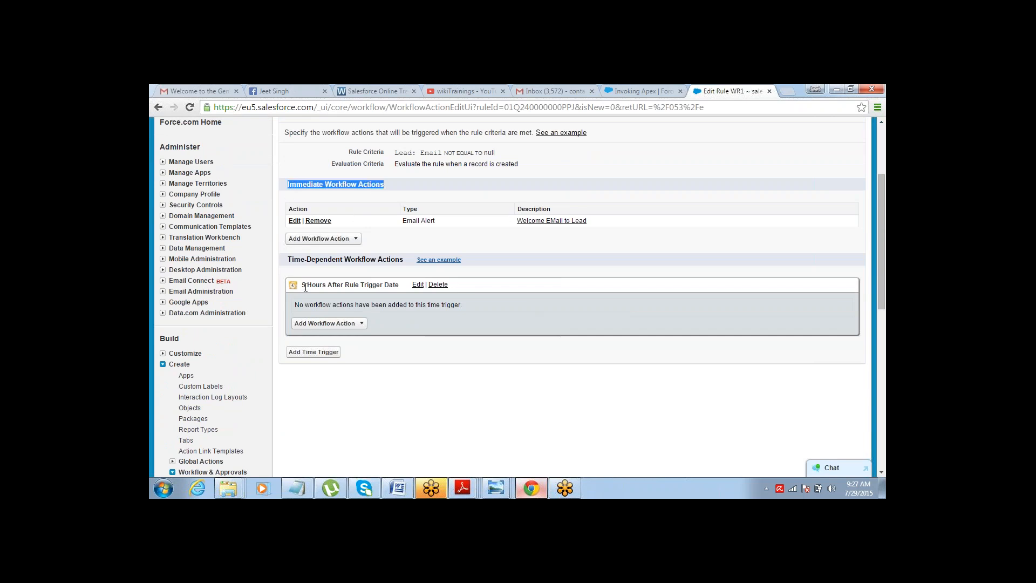
{"action": "left_click_drag", "start_coordinate": [305, 285], "coordinate": [341, 287]}
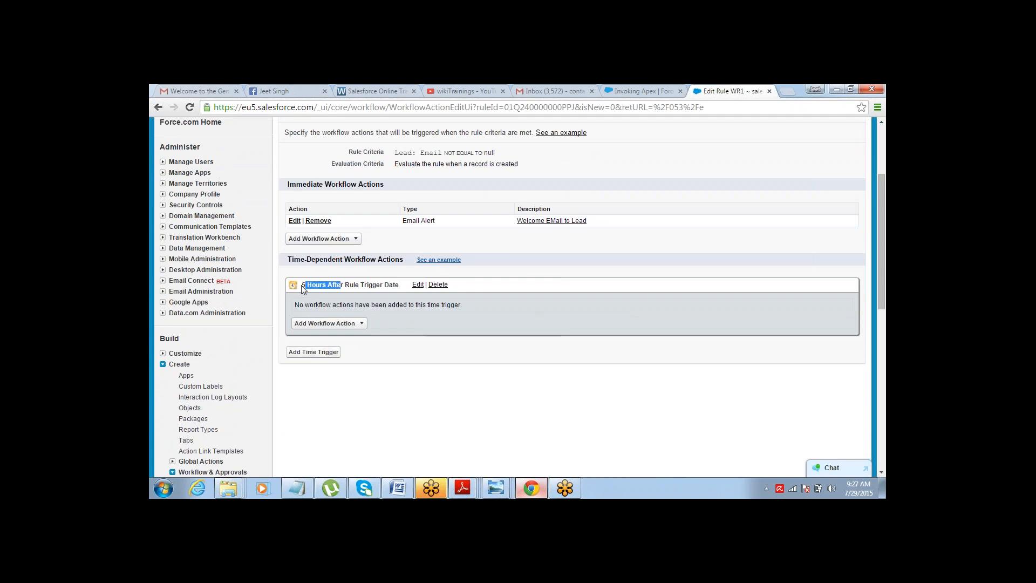
{"action": "triple_click", "coordinate": [378, 296]}
{"action": "left_click", "coordinate": [386, 281]}
{"action": "double_click", "coordinate": [303, 285]}
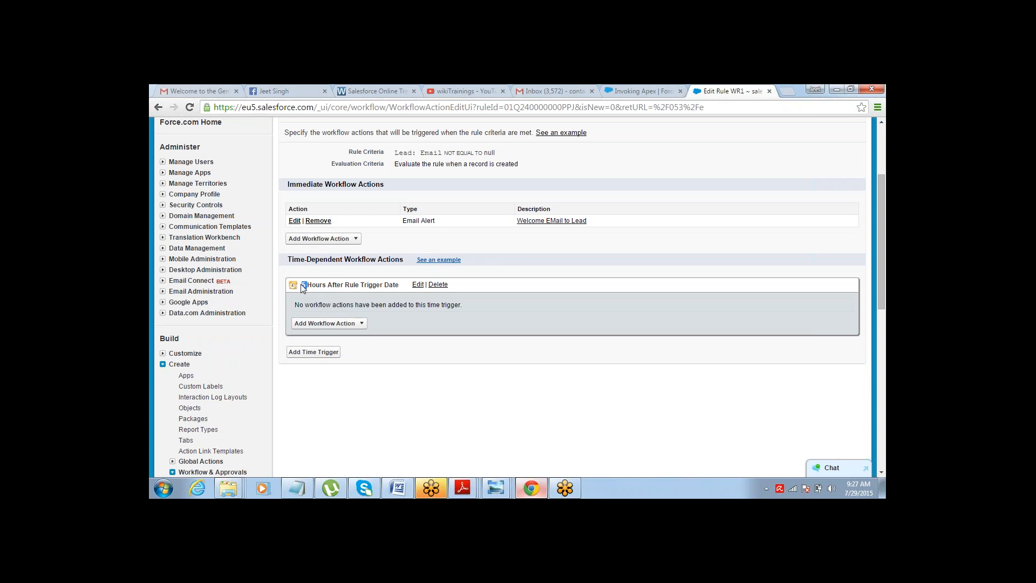
Create a new email alert for the 5-hour trigger with the description Welcome EMail to Lead2.
{"action": "left_click", "coordinate": [305, 324]}
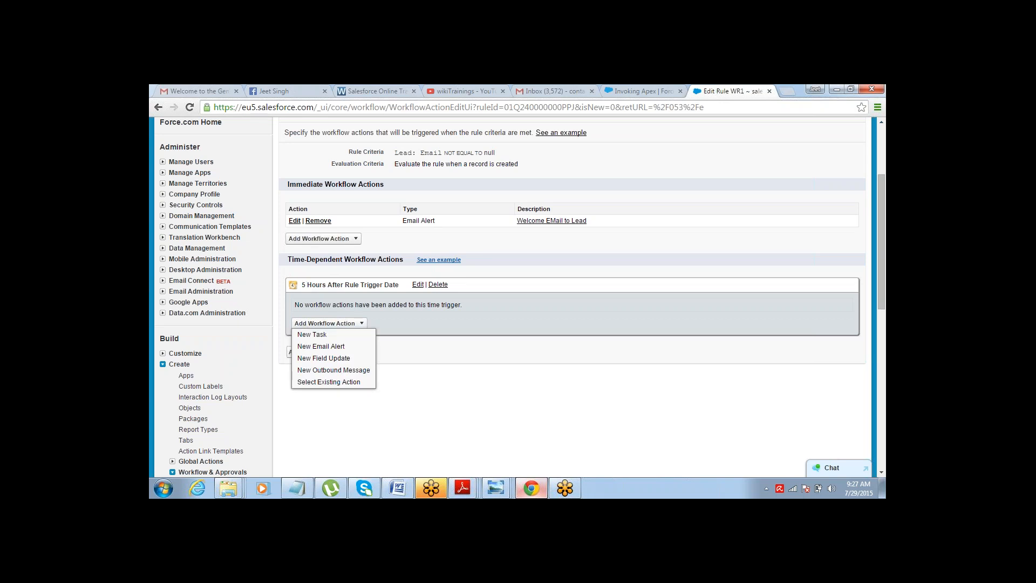
{"action": "left_click", "coordinate": [321, 347]}
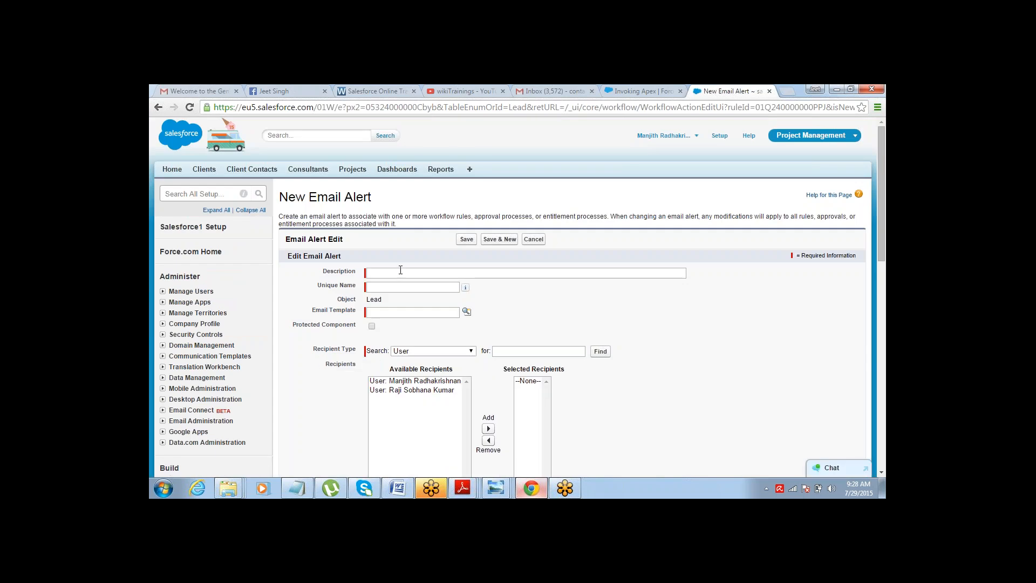
{"action": "type", "text": "W"}
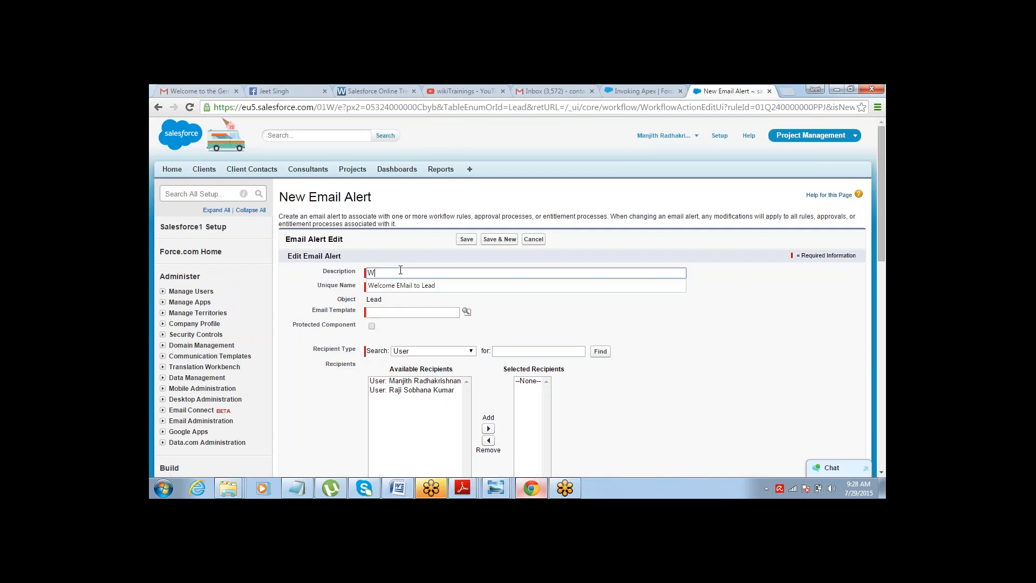
{"action": "type", "text": "el"}
{"action": "key", "text": "Down"}
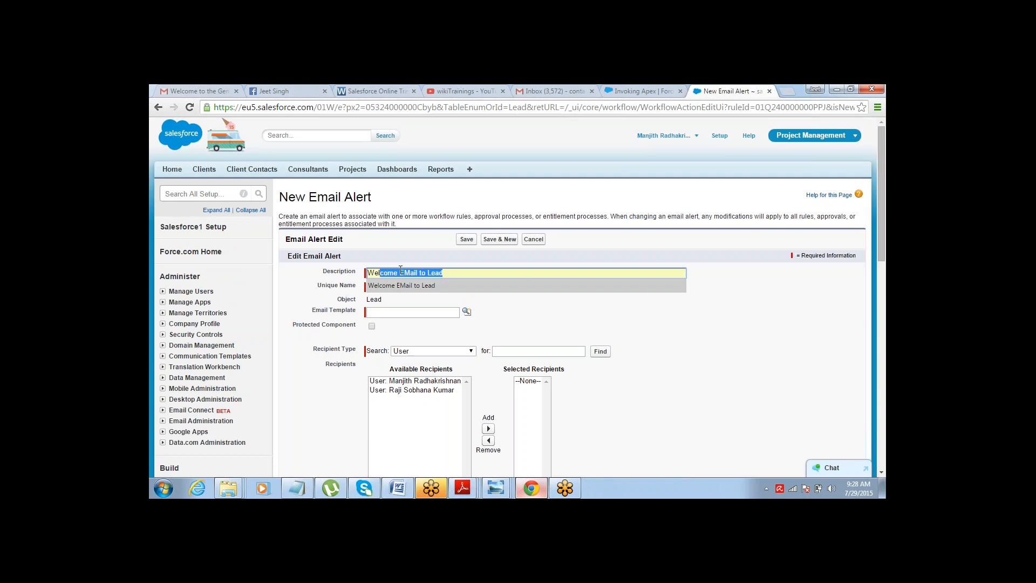
{"action": "key", "text": "Return"}
{"action": "type", "text": "2"}
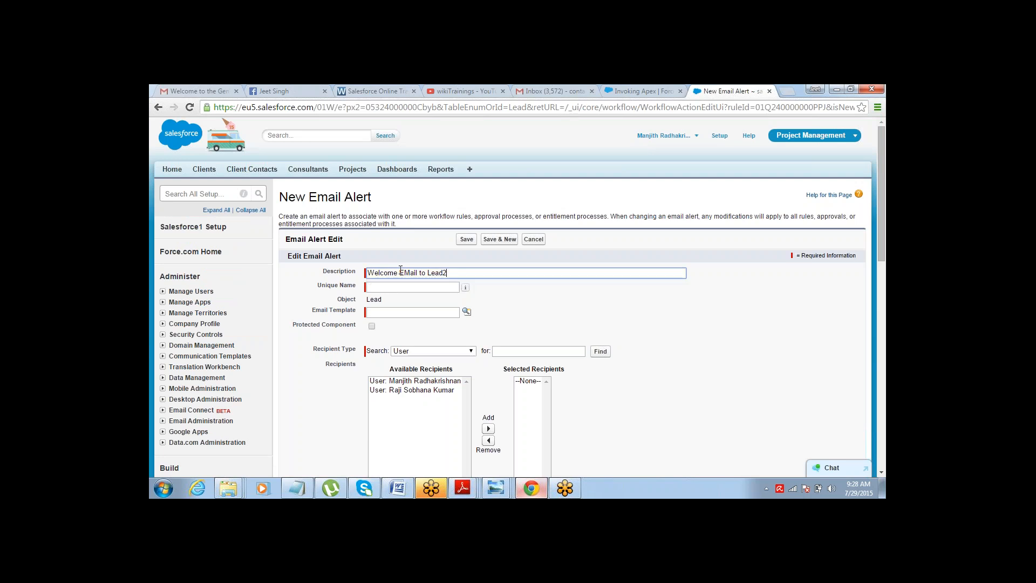
{"action": "key", "text": "Tab"}
Choose the SUPPORT: Self-Service New Comment Notification (SAMPLE) template and set the recipient type to Email Field.
{"action": "left_click", "coordinate": [467, 312]}
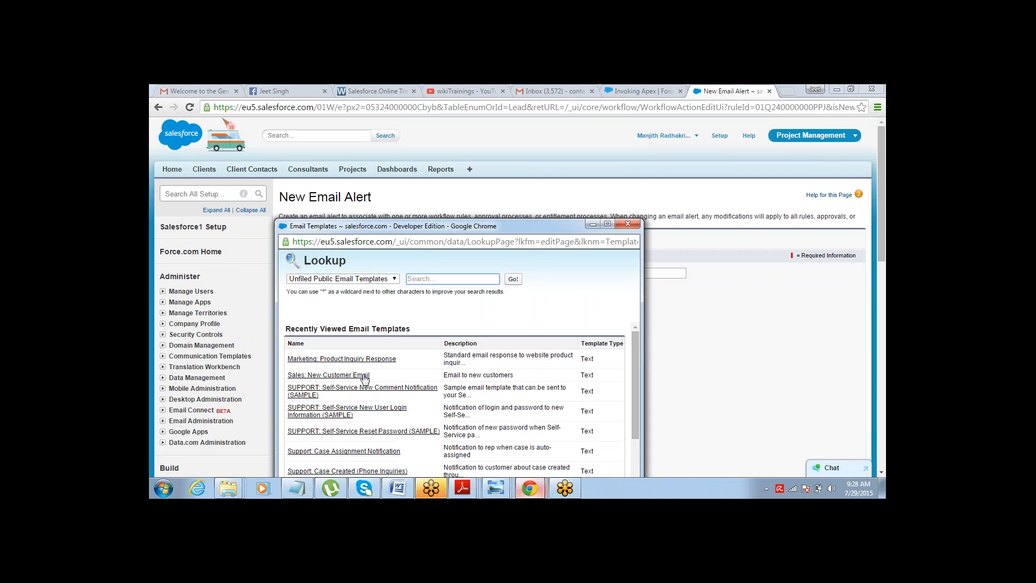
{"action": "left_click", "coordinate": [353, 393]}
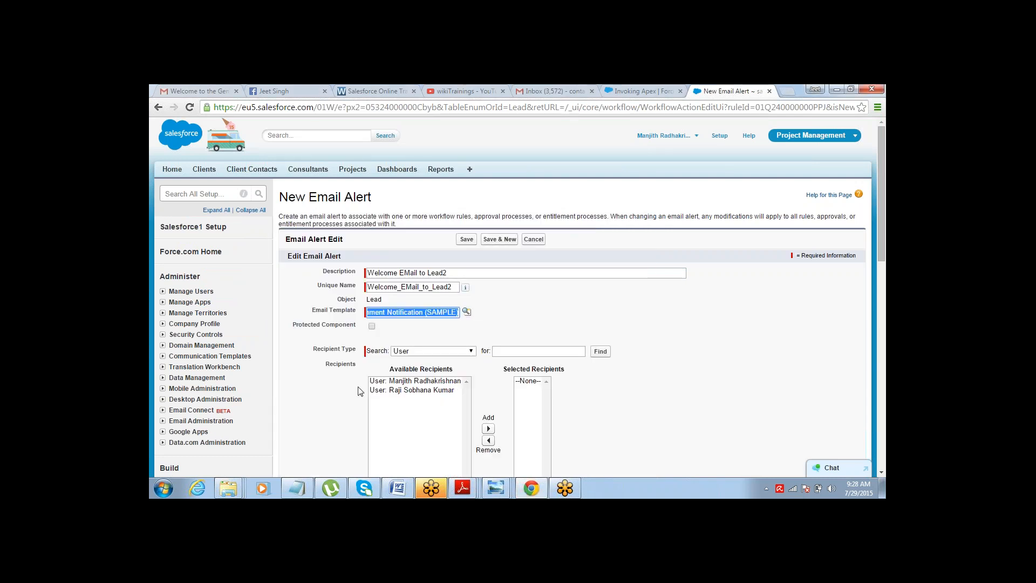
{"action": "left_click", "coordinate": [452, 351]}
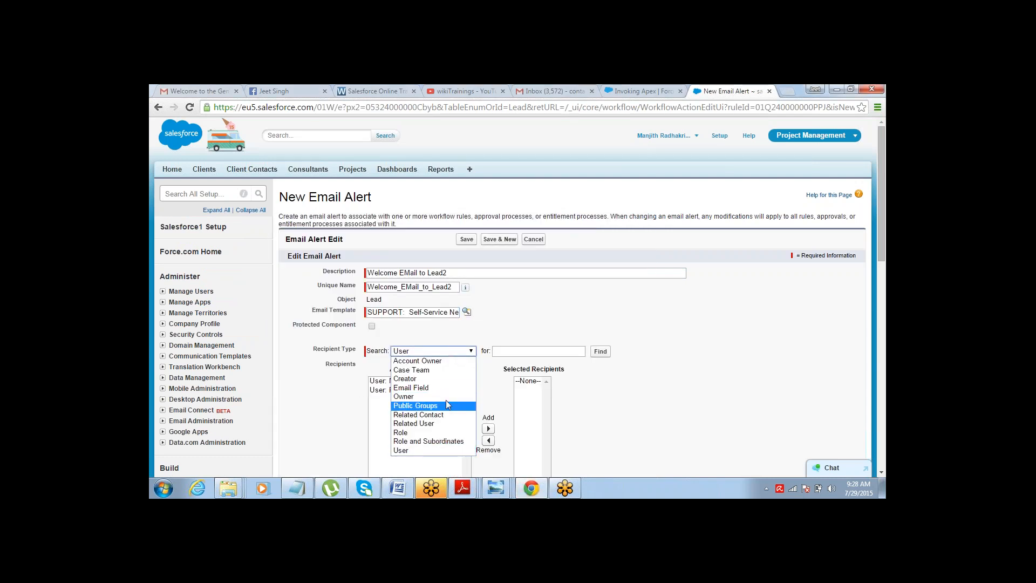
{"action": "left_click", "coordinate": [448, 389]}
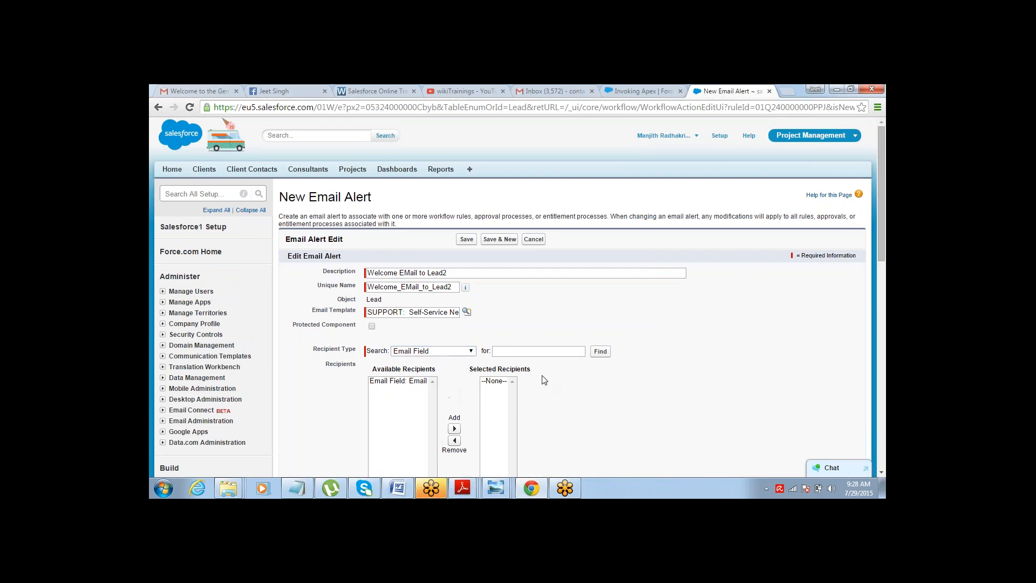
Add the lead's Email field to the selected recipients.
{"action": "left_click", "coordinate": [402, 380]}
{"action": "scroll", "coordinate": [403, 381], "scroll_direction": "down", "scroll_amount": 1}
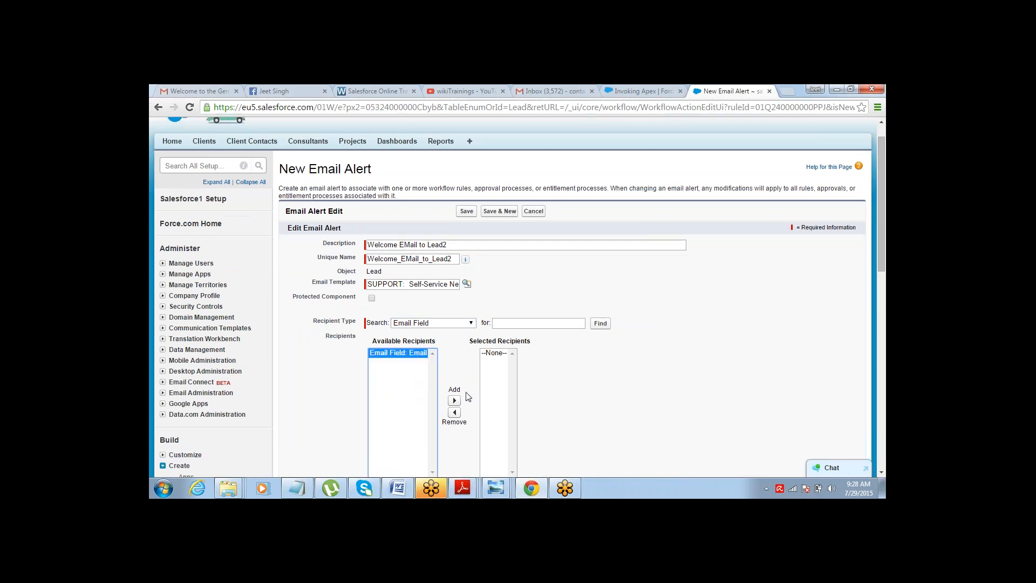
{"action": "left_click", "coordinate": [454, 400]}
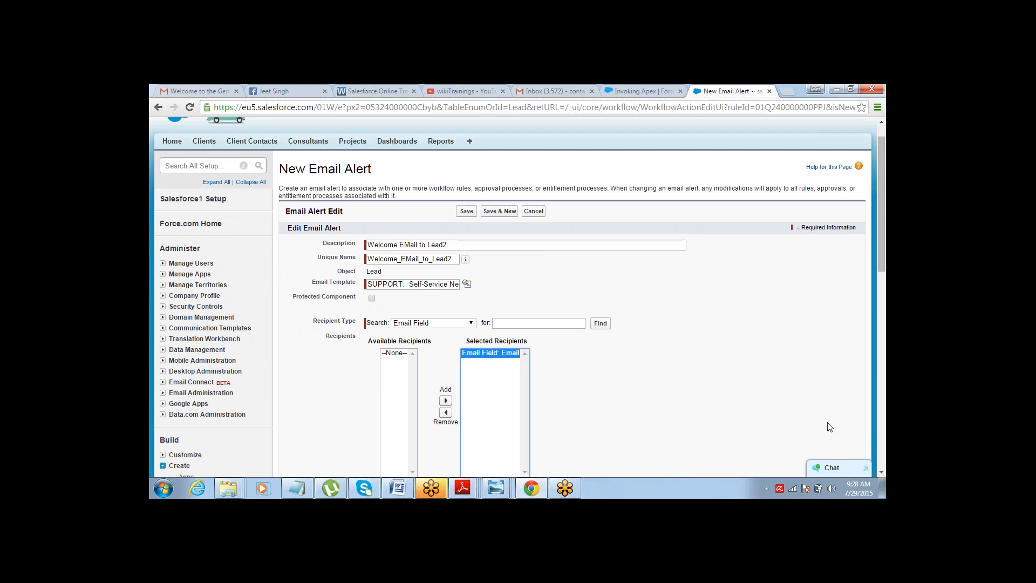
Save the new Welcome EMail to Lead2 email alert.
{"action": "scroll", "coordinate": [884, 477], "scroll_direction": "down", "scroll_amount": 2}
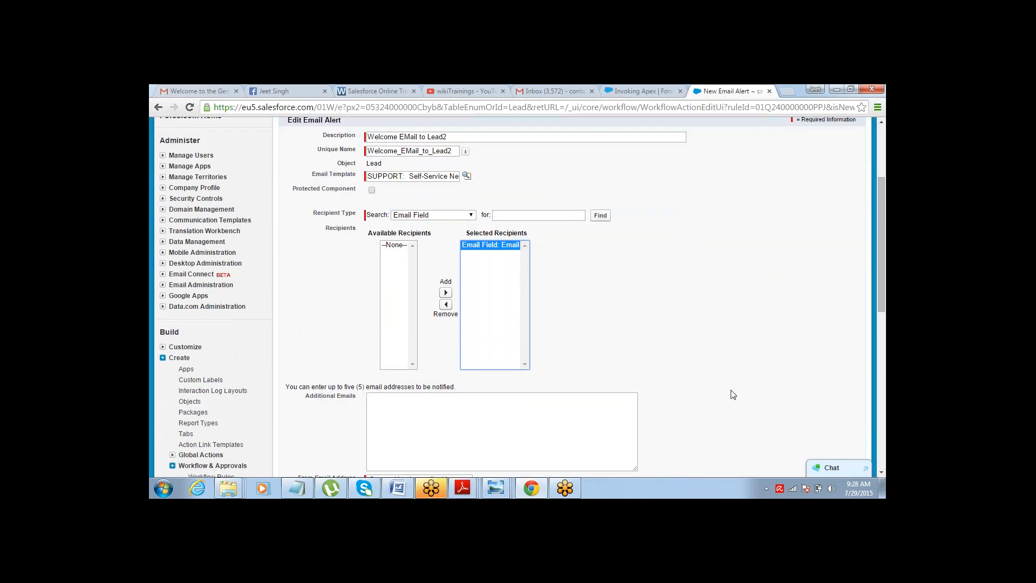
{"action": "left_click", "coordinate": [591, 411]}
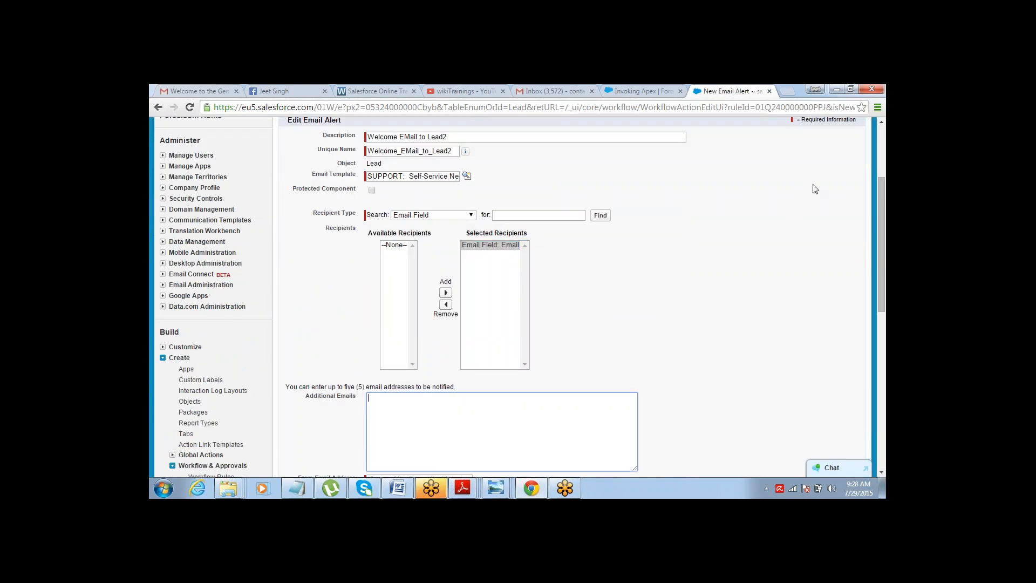
{"action": "left_click_drag", "start_coordinate": [878, 187], "coordinate": [877, 139]}
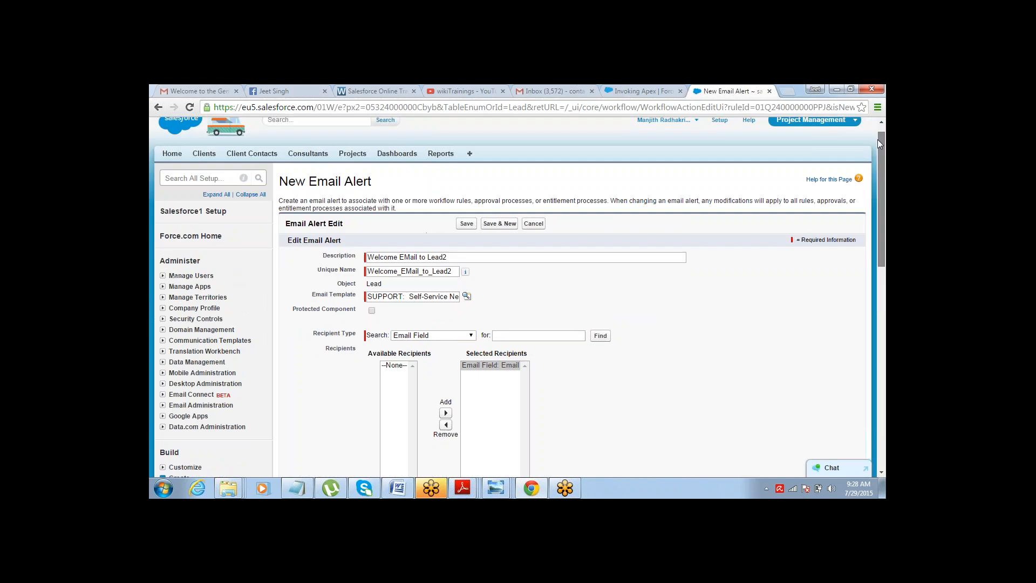
{"action": "left_click", "coordinate": [467, 224]}
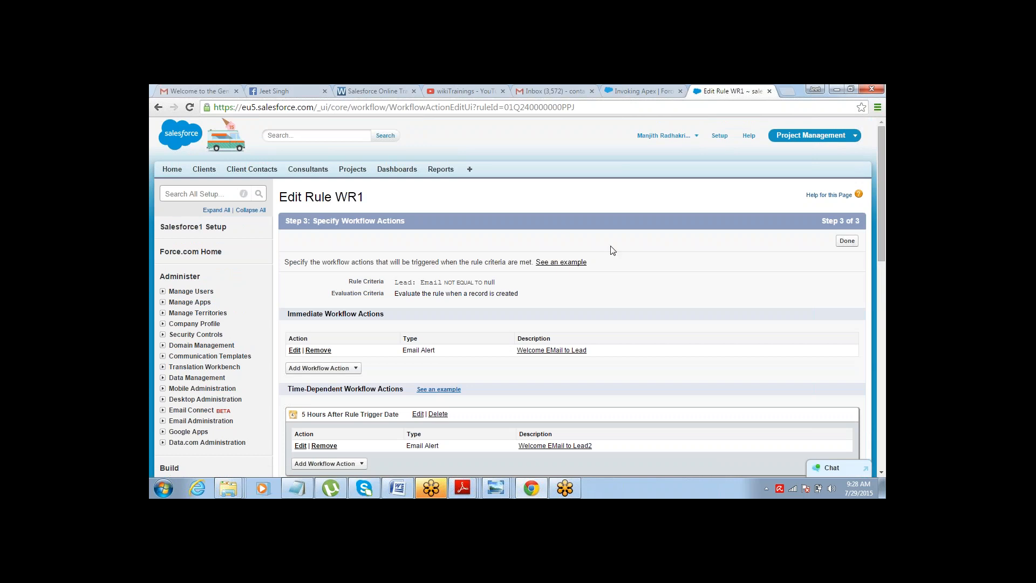
Finish specifying workflow actions for rule WR1 and review the resulting rule detail page.
{"action": "scroll", "coordinate": [883, 472], "scroll_direction": "down", "scroll_amount": 4}
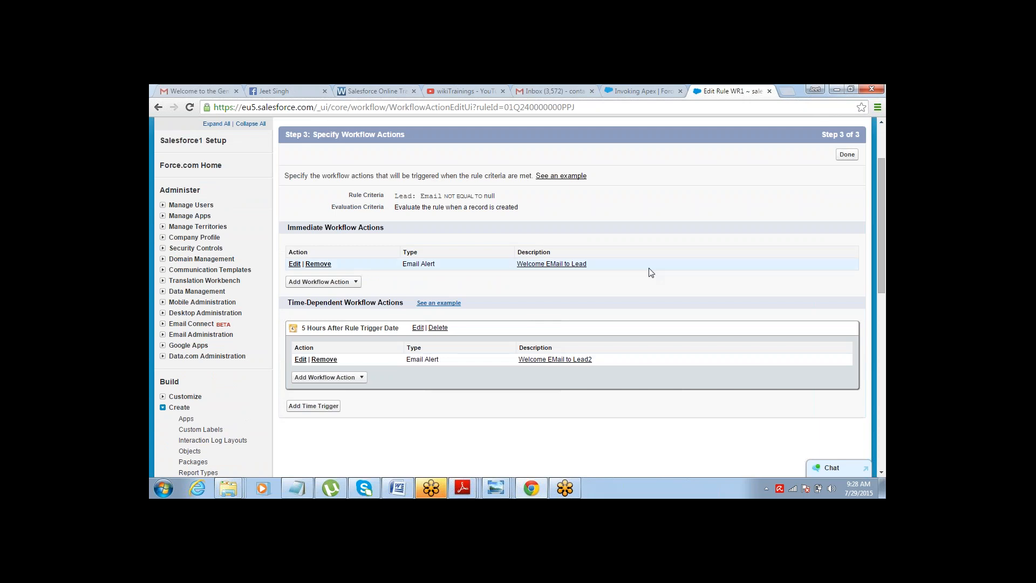
{"action": "left_click", "coordinate": [846, 154]}
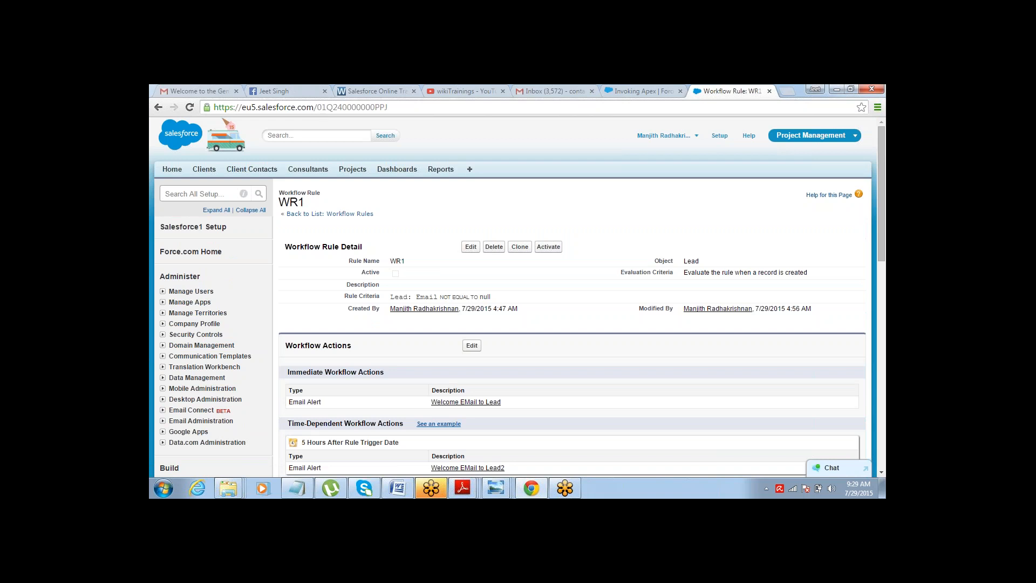
{"action": "scroll", "coordinate": [874, 163], "scroll_direction": "down", "scroll_amount": 3}
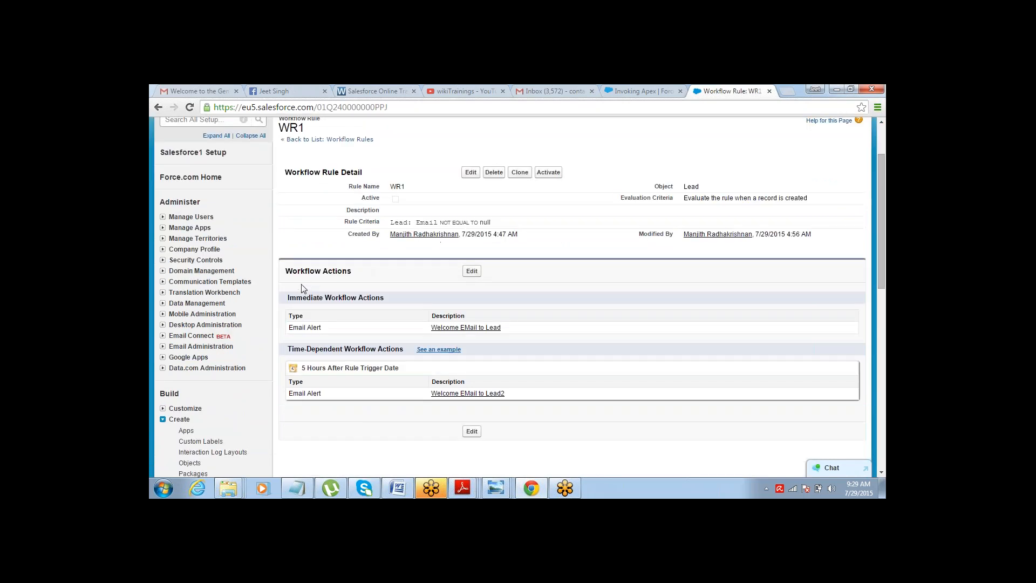
{"action": "left_click_drag", "start_coordinate": [288, 298], "coordinate": [330, 296]}
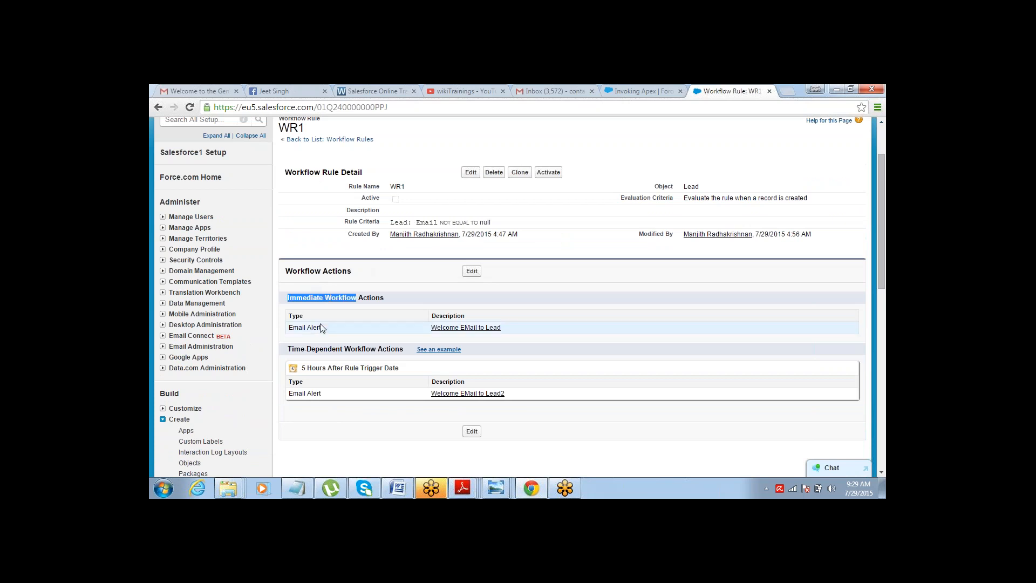
{"action": "left_click", "coordinate": [305, 368]}
{"action": "left_click_drag", "start_coordinate": [368, 373], "coordinate": [368, 370]}
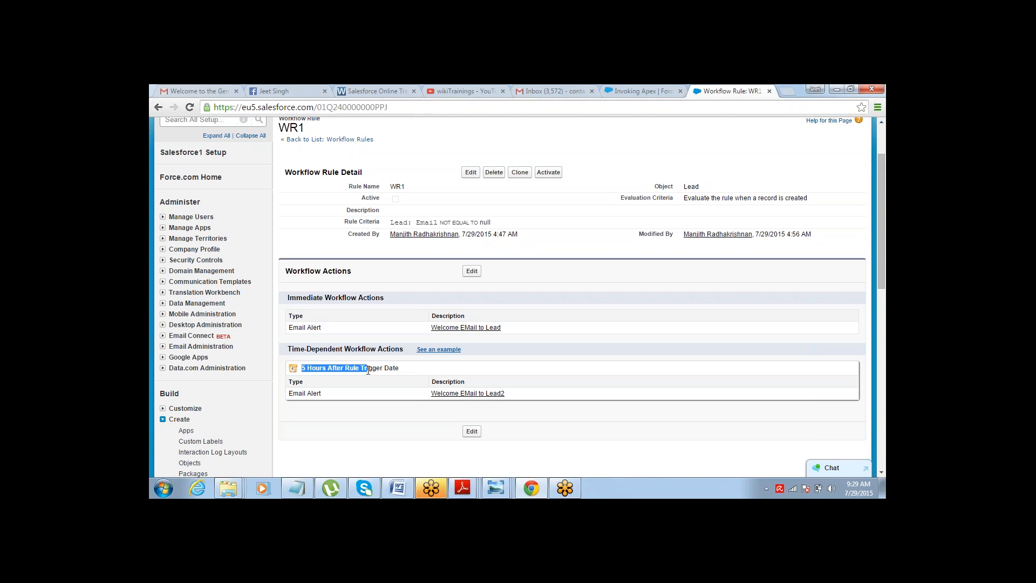
{"action": "left_click", "coordinate": [539, 426]}
Open Email Templates in a new tab and start creating a new Text email template.
{"action": "left_click", "coordinate": [181, 282]}
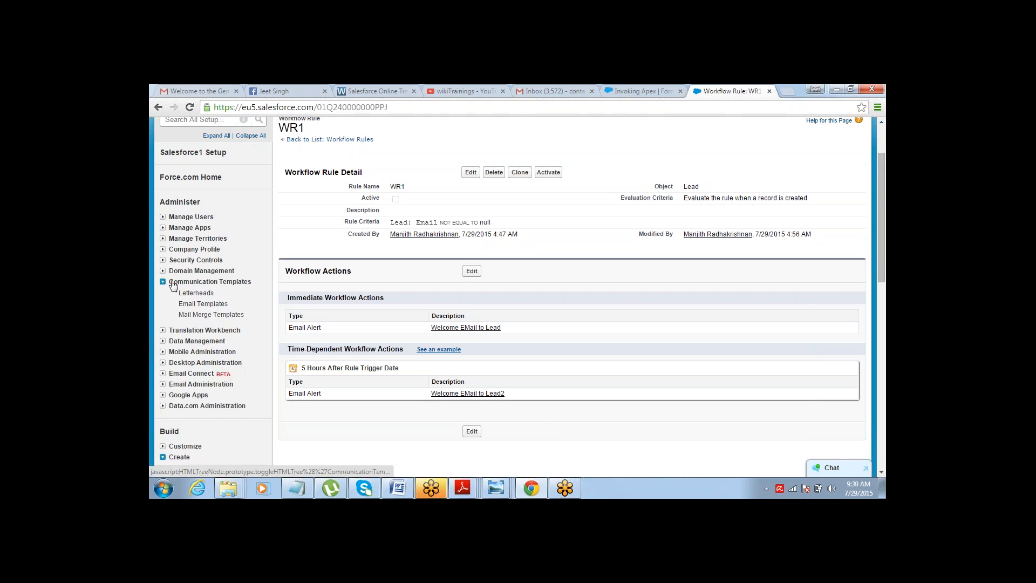
{"action": "middle_click", "coordinate": [194, 303]}
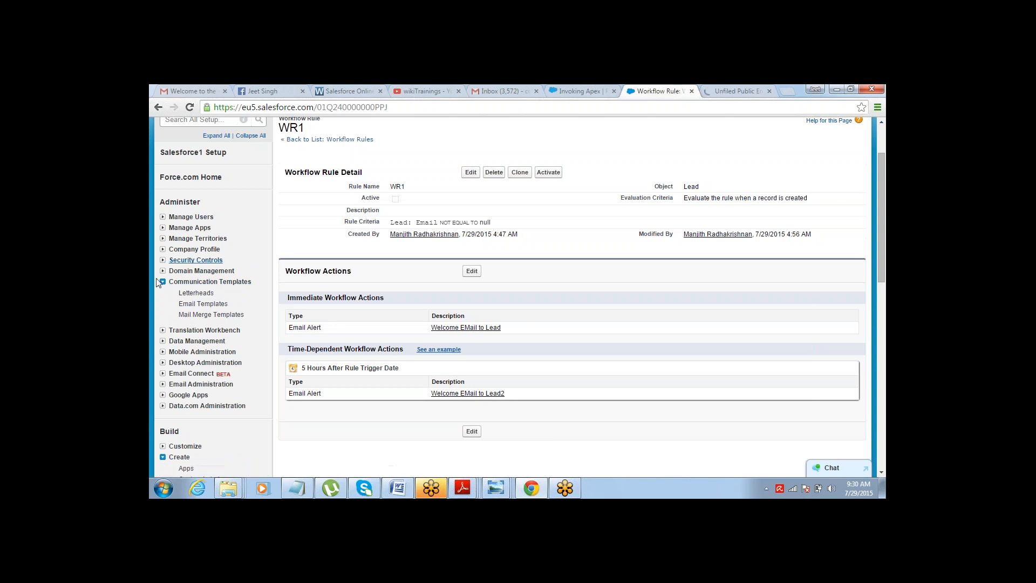
{"action": "left_click", "coordinate": [726, 93]}
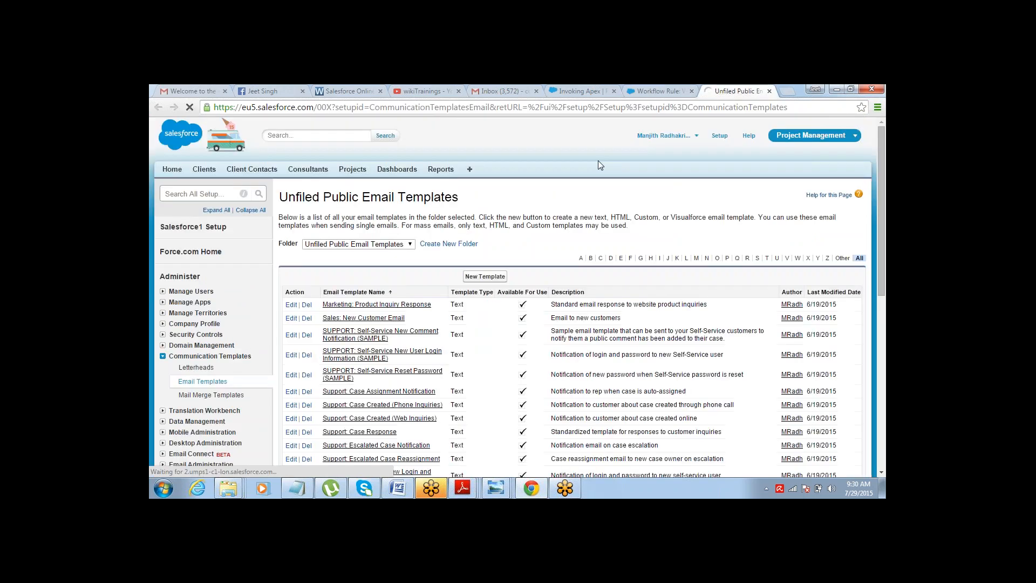
{"action": "left_click", "coordinate": [484, 277]}
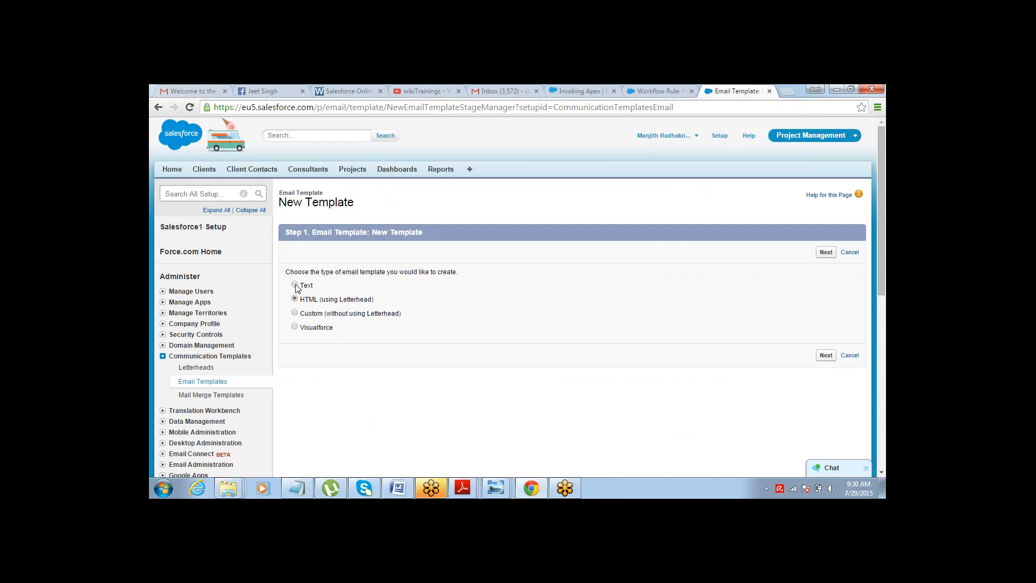
{"action": "left_click", "coordinate": [295, 285]}
{"action": "left_click", "coordinate": [826, 252]}
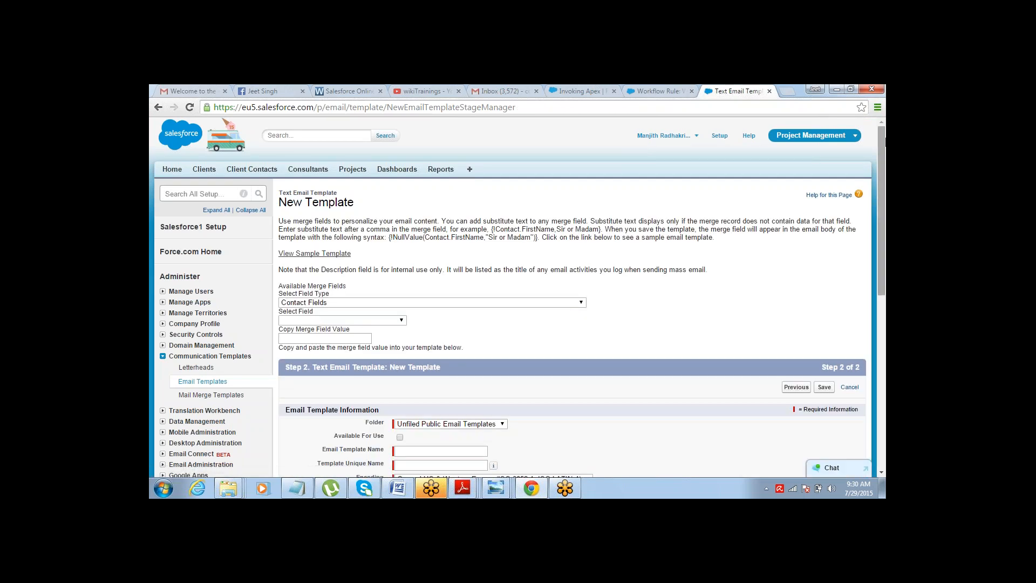
Name the template et1, make it available for use, and set the subject to Hell Customer.
{"action": "left_click_drag", "start_coordinate": [879, 143], "coordinate": [837, 238]}
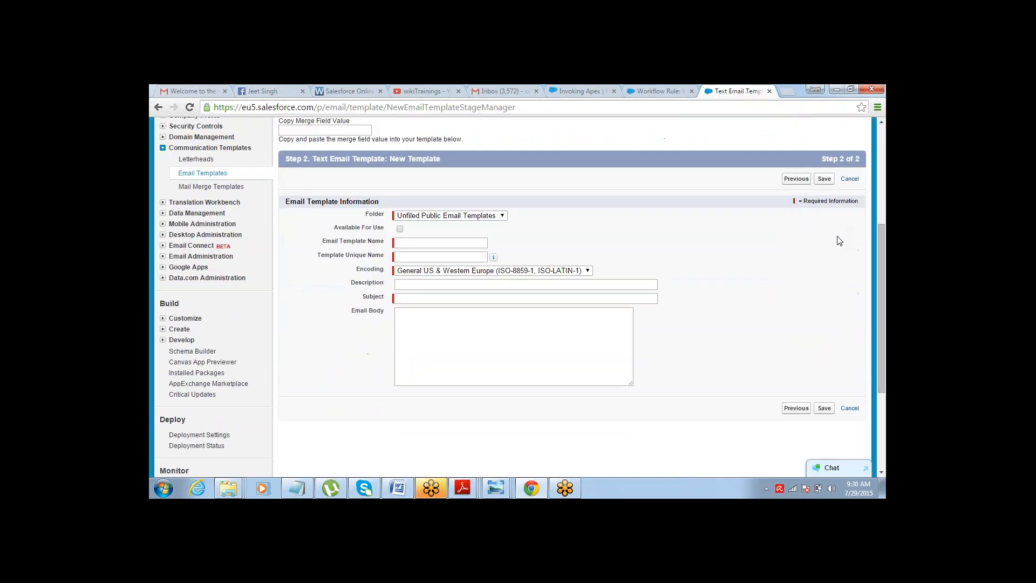
{"action": "left_click", "coordinate": [465, 242]}
{"action": "type", "text": "et1"}
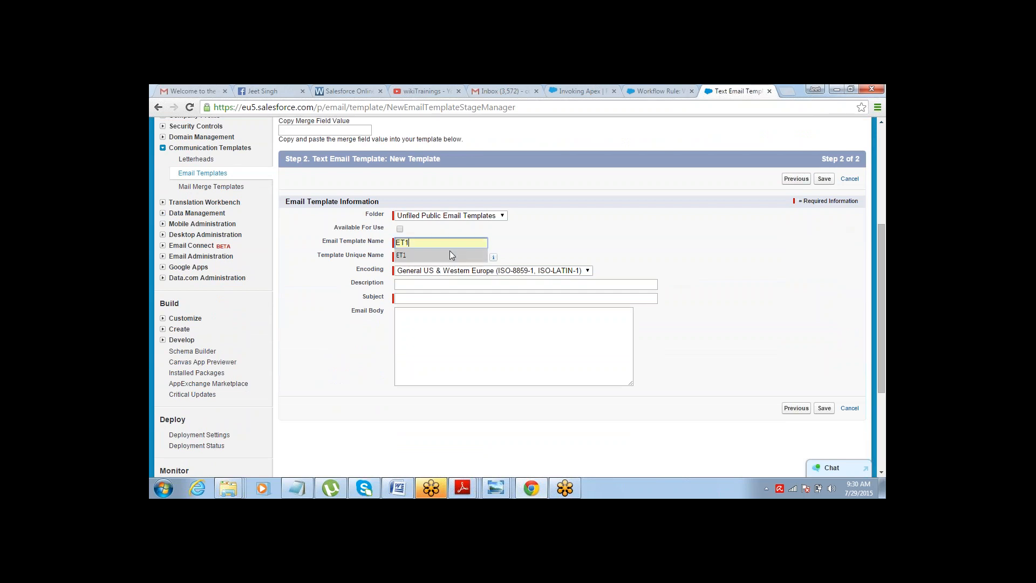
{"action": "left_click", "coordinate": [503, 248]}
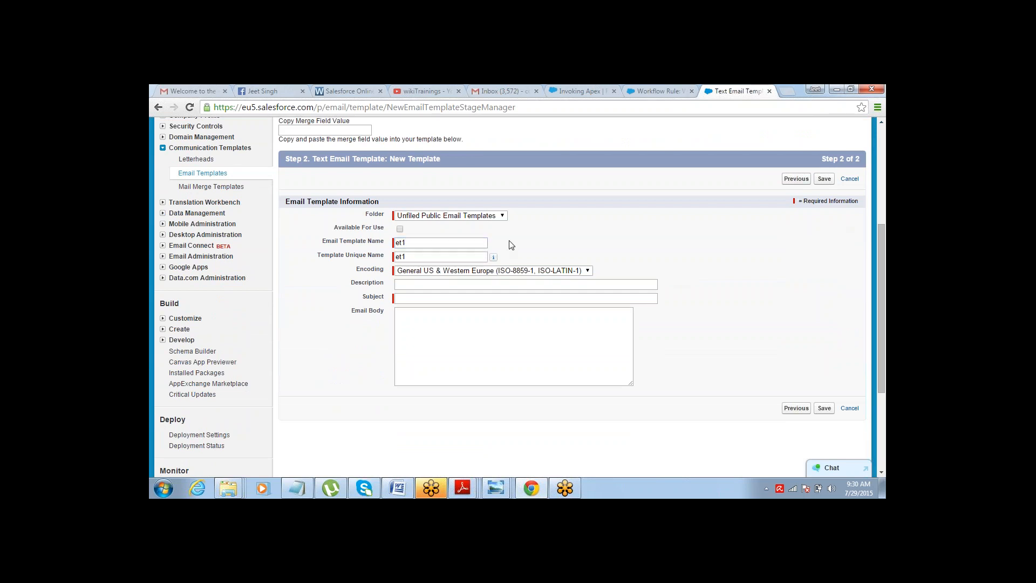
{"action": "left_click", "coordinate": [401, 230]}
{"action": "left_click", "coordinate": [410, 298]}
{"action": "type", "text": "H"}
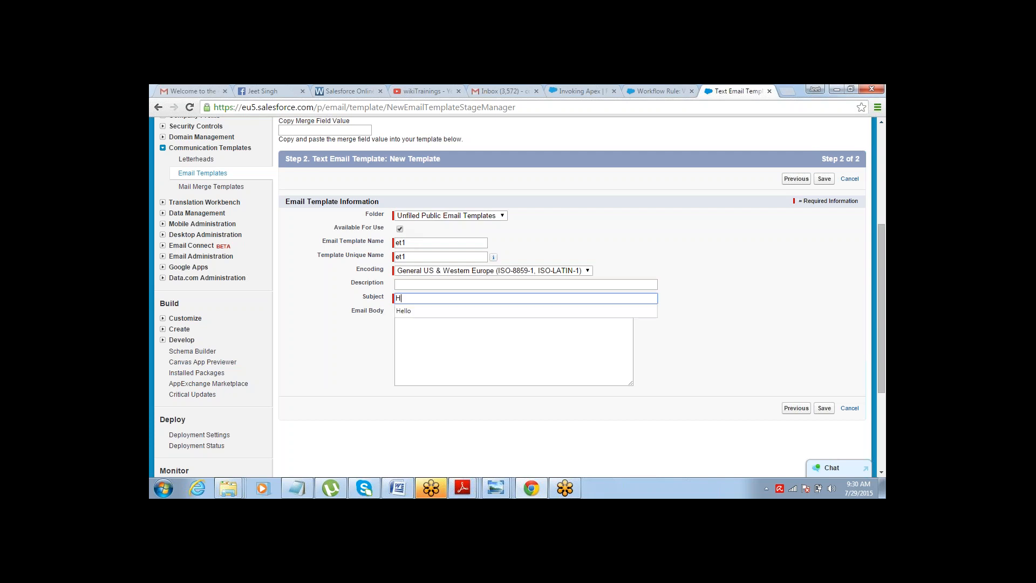
{"action": "type", "text": "ell Customer"}
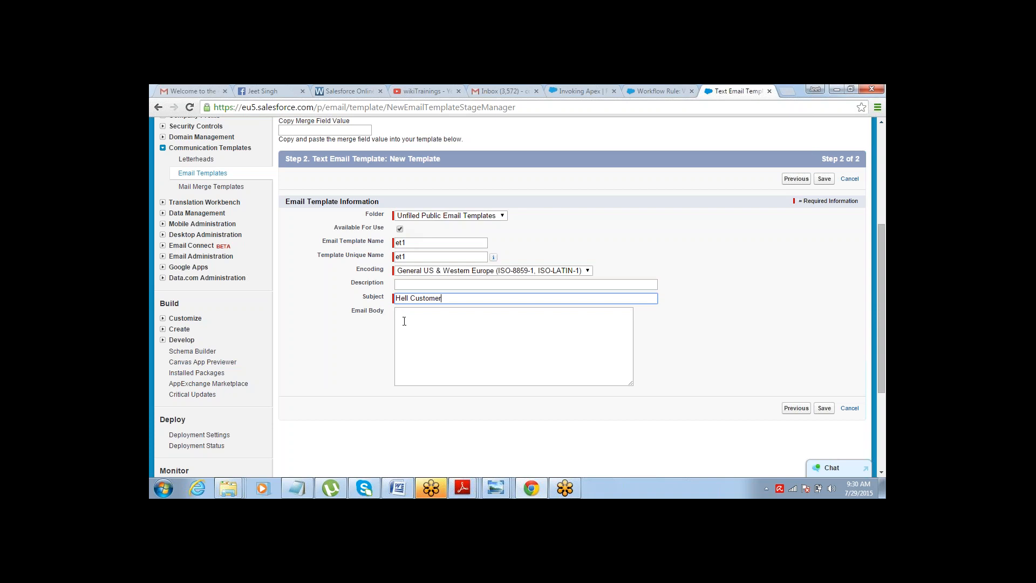
Write the email body as Hi on the first line and How ARe You? below it.
{"action": "left_click", "coordinate": [403, 327]}
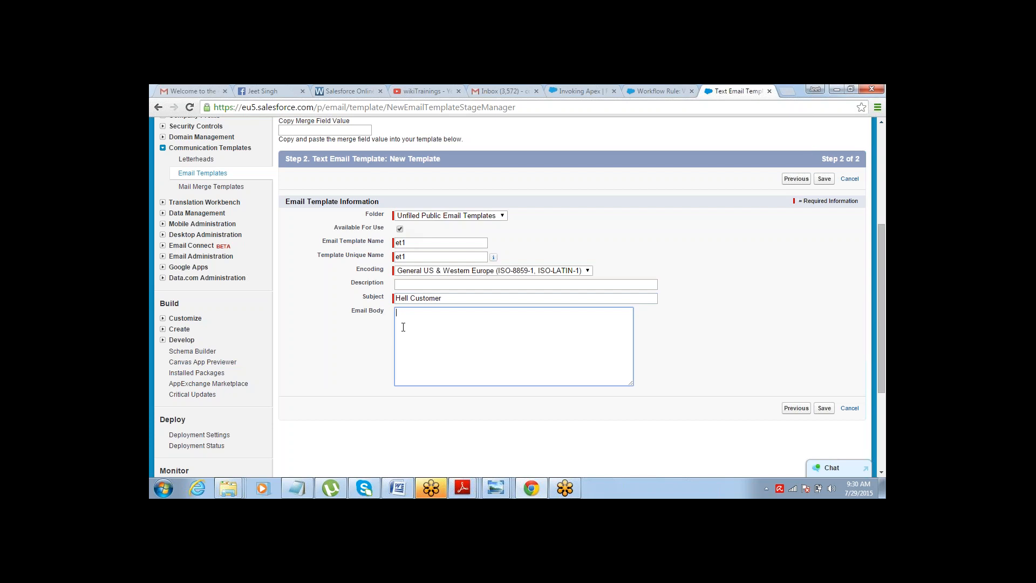
{"action": "type", "text": "Hi"}
{"action": "type", "text": "w ARe "}
{"action": "type", "text": "You"}
{"action": "key", "text": "Return"}
{"action": "key", "text": "Return"}
{"action": "double_click", "coordinate": [414, 313]}
{"action": "left_click", "coordinate": [414, 313]}
Choose Lead Fields as the merge field type and First Name as the field.
{"action": "left_click", "coordinate": [881, 122]}
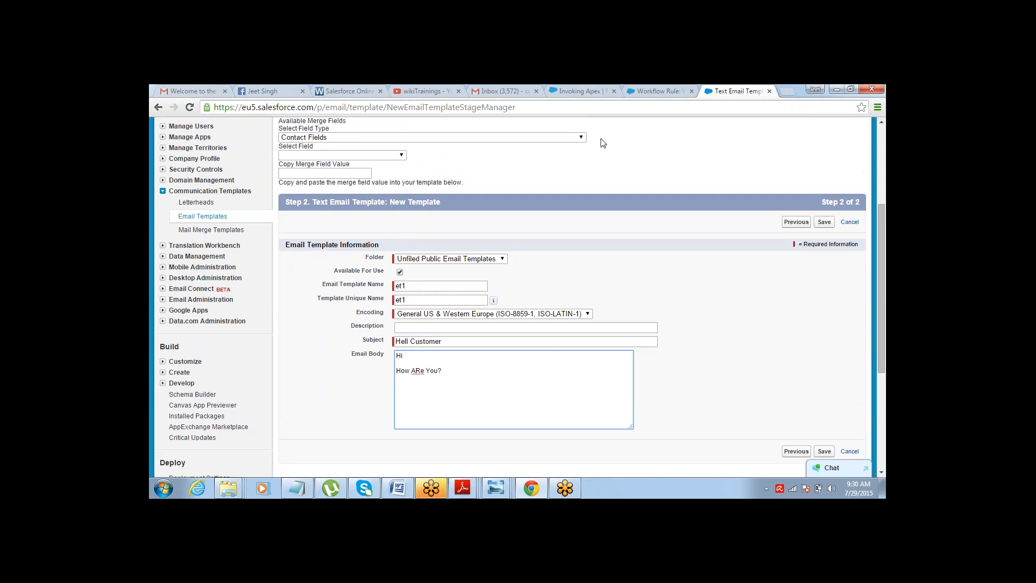
{"action": "left_click", "coordinate": [416, 138]}
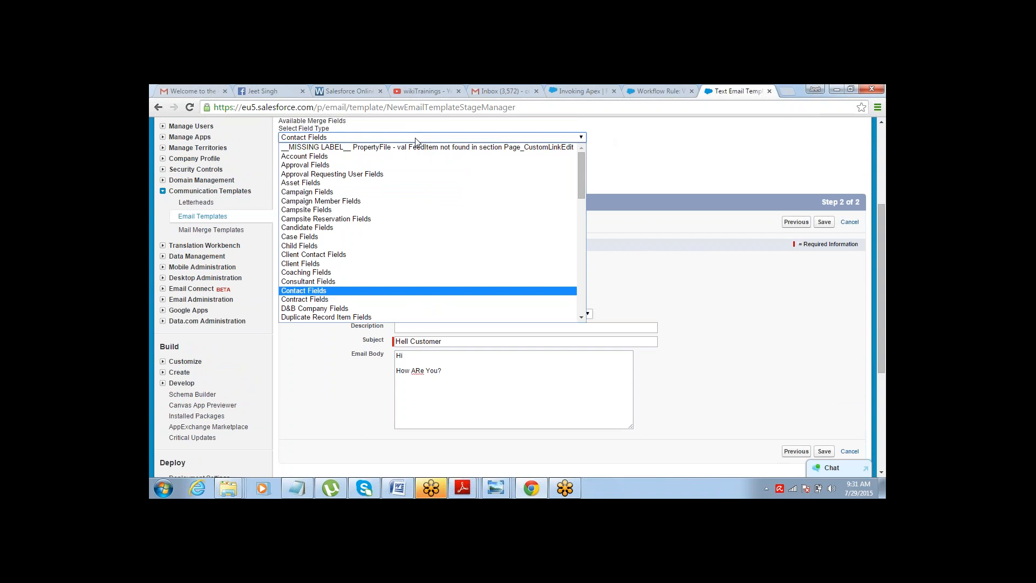
{"action": "key", "text": "l"}
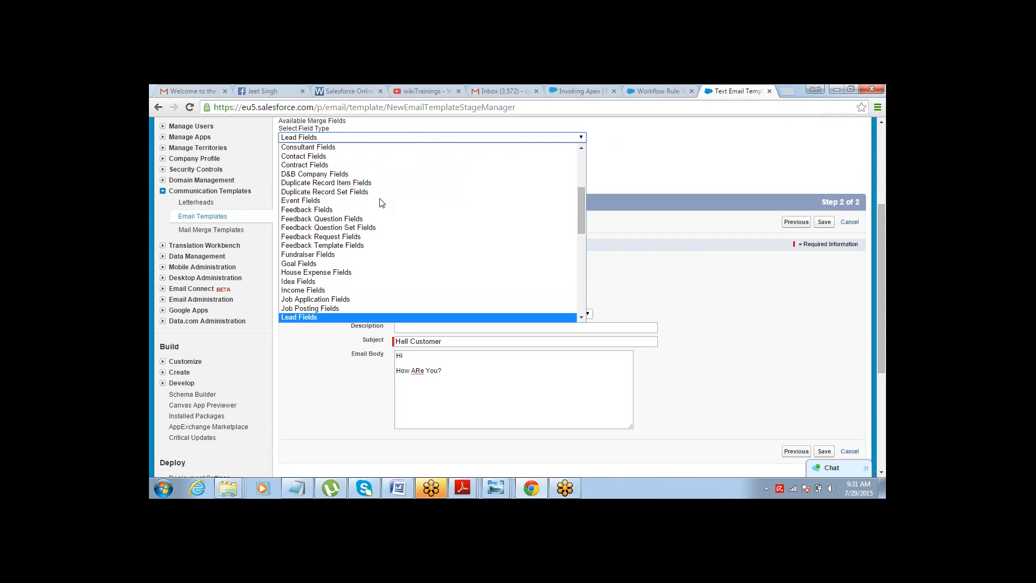
{"action": "left_click", "coordinate": [332, 317]}
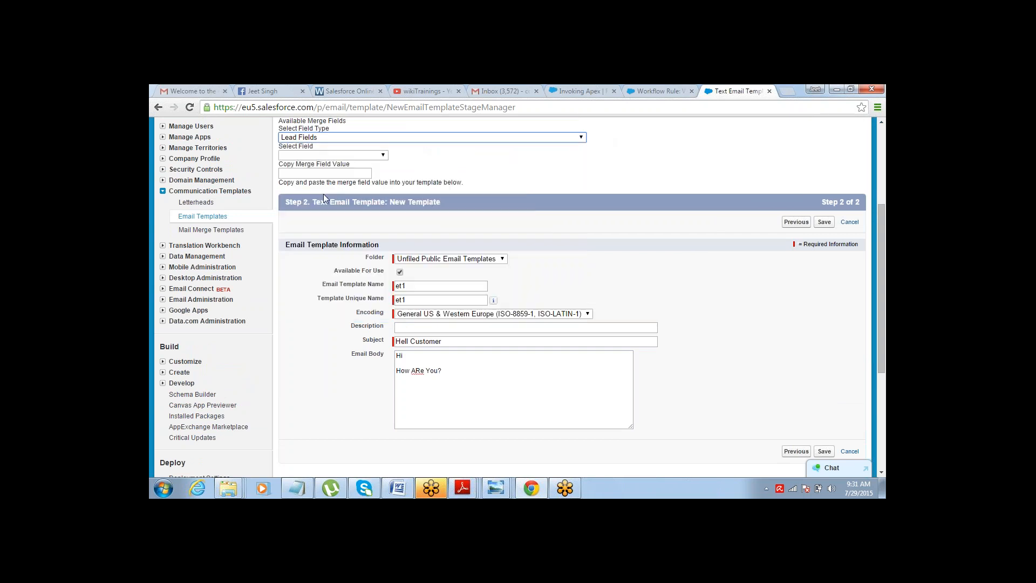
{"action": "left_click", "coordinate": [340, 156]}
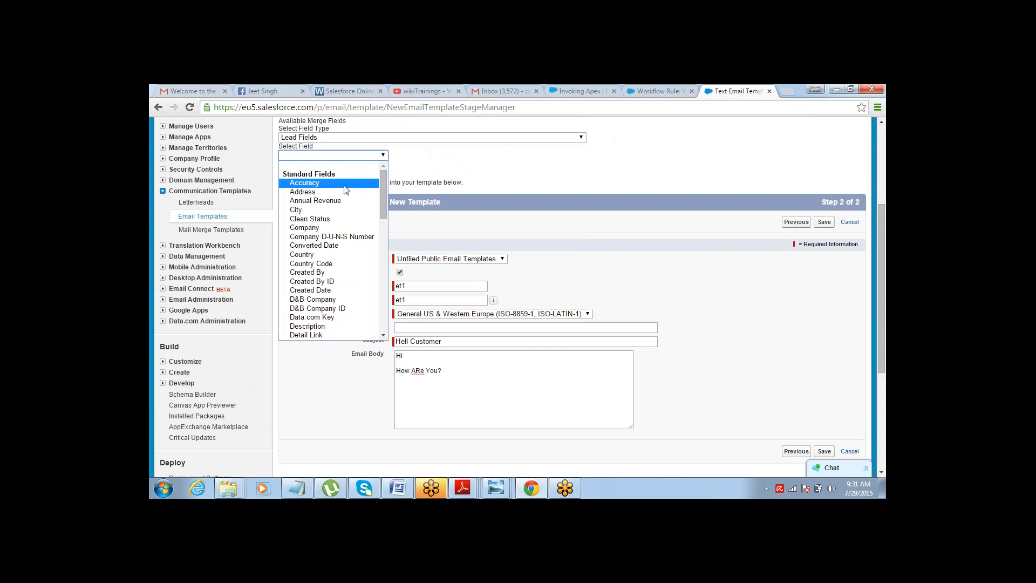
{"action": "key", "text": "f"}
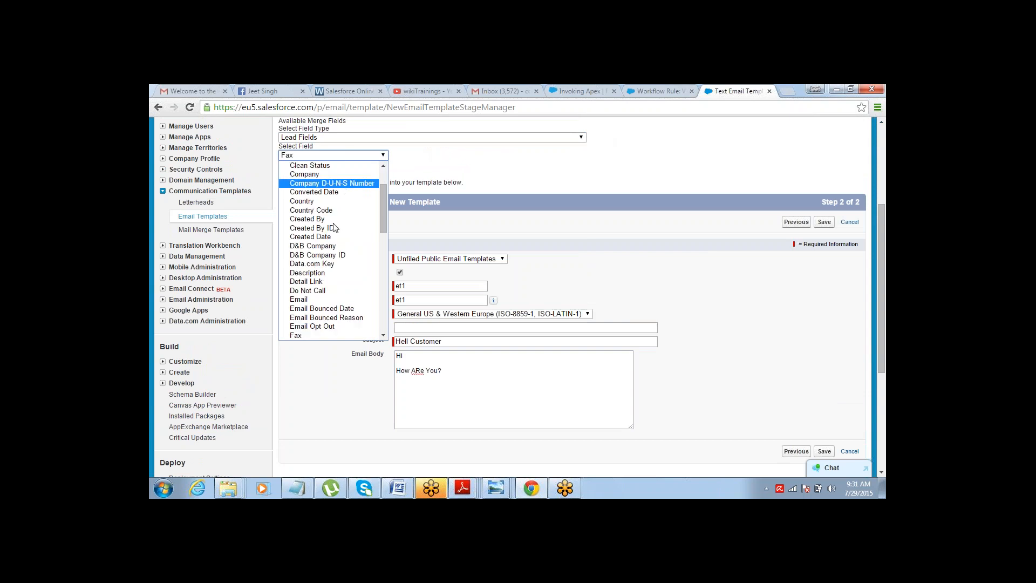
{"action": "left_click_drag", "start_coordinate": [385, 200], "coordinate": [384, 227]}
{"action": "left_click", "coordinate": [337, 254]}
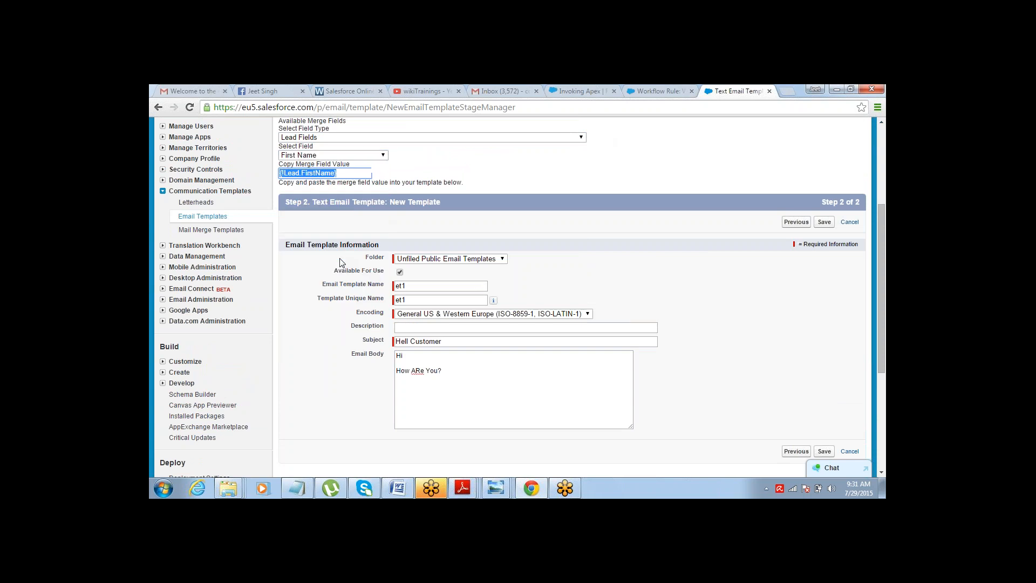
Paste the {!Lead.FirstName} merge field after Hi in the body, followed by a comma.
{"action": "left_click", "coordinate": [420, 355]}
{"action": "type", "text": "{!Lead.FirstName}"}
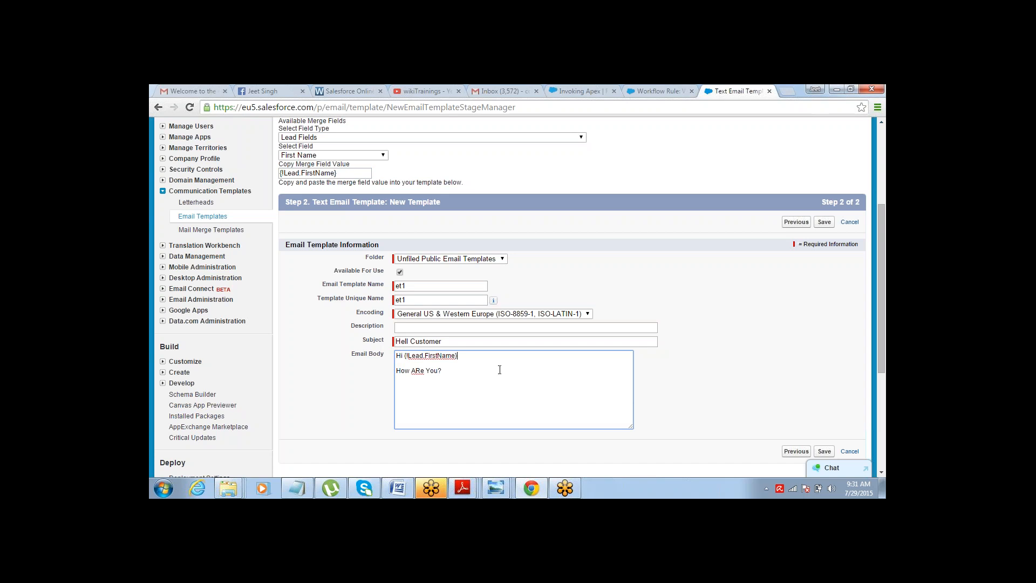
{"action": "type", "text": ","}
{"action": "key", "text": "ctrl+shift+Left"}
{"action": "key", "text": "ctrl+shift+Left"}
{"action": "key", "text": "End"}
{"action": "key", "text": "ctrl+shift+Left"}
{"action": "key", "text": "ctrl+shift+Left"}
Return to the WR1 workflow rule tab and review its immediate and time-dependent actions.
{"action": "left_click", "coordinate": [593, 277]}
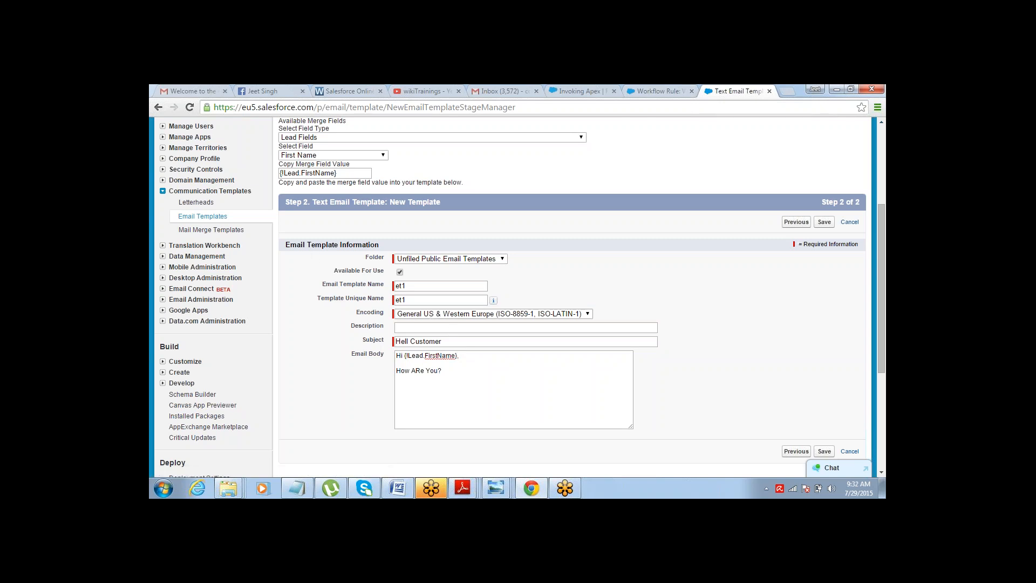
{"action": "left_click", "coordinate": [213, 218]}
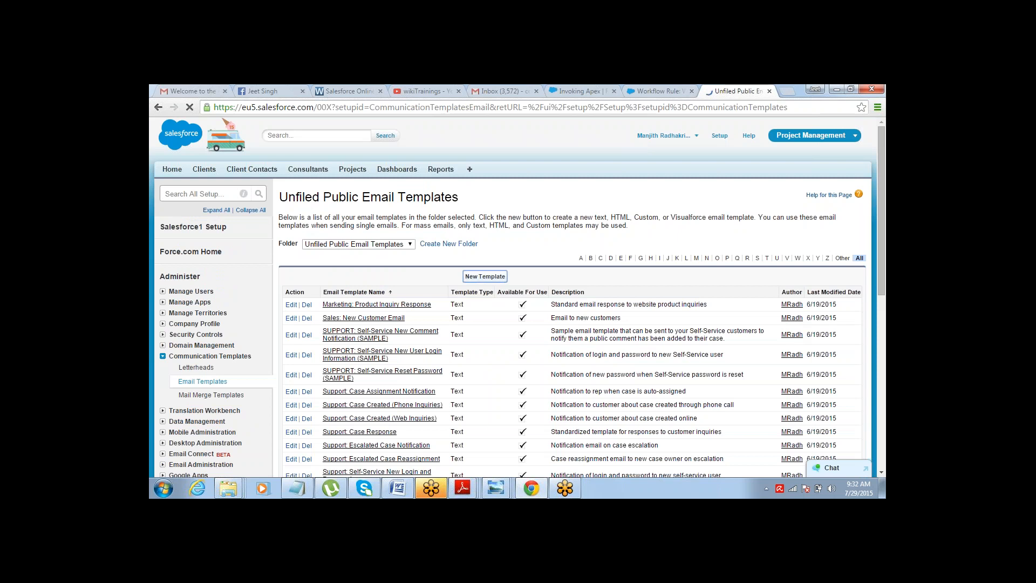
{"action": "left_click", "coordinate": [485, 276]}
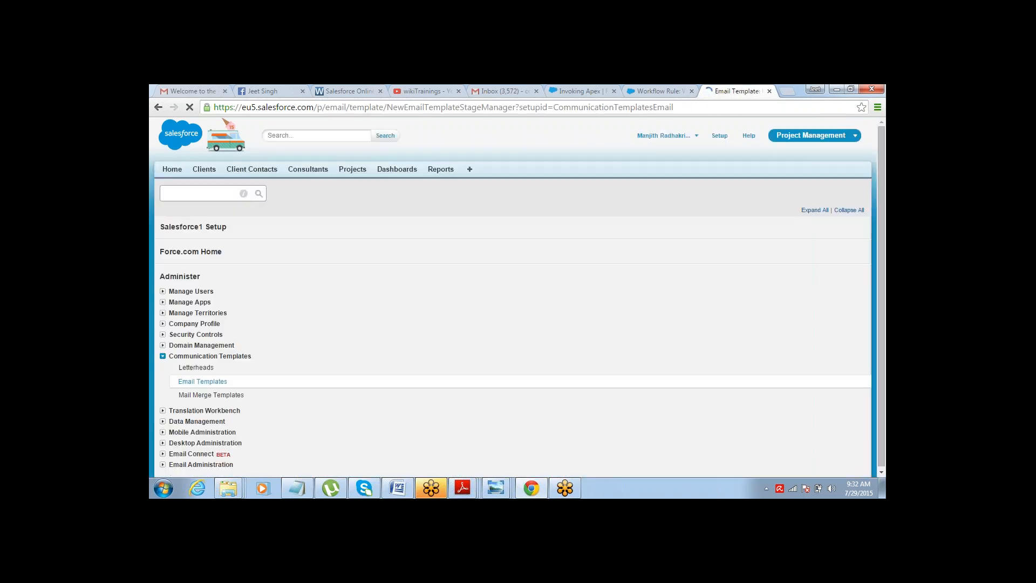
{"action": "left_click", "coordinate": [665, 88]}
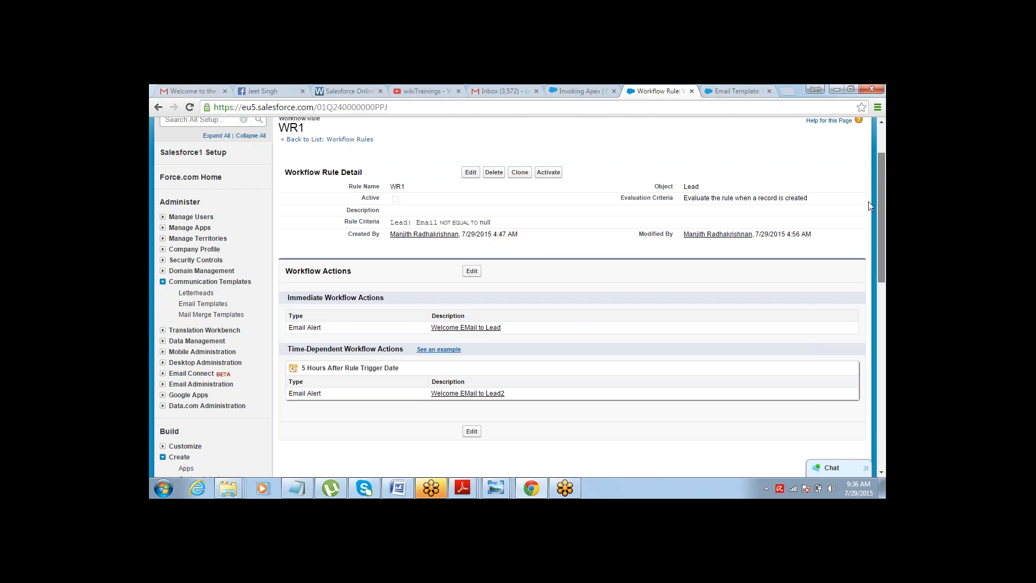
{"action": "scroll", "coordinate": [863, 216], "scroll_direction": "down", "scroll_amount": 2}
{"action": "scroll", "coordinate": [869, 200], "scroll_direction": "up", "scroll_amount": 3}
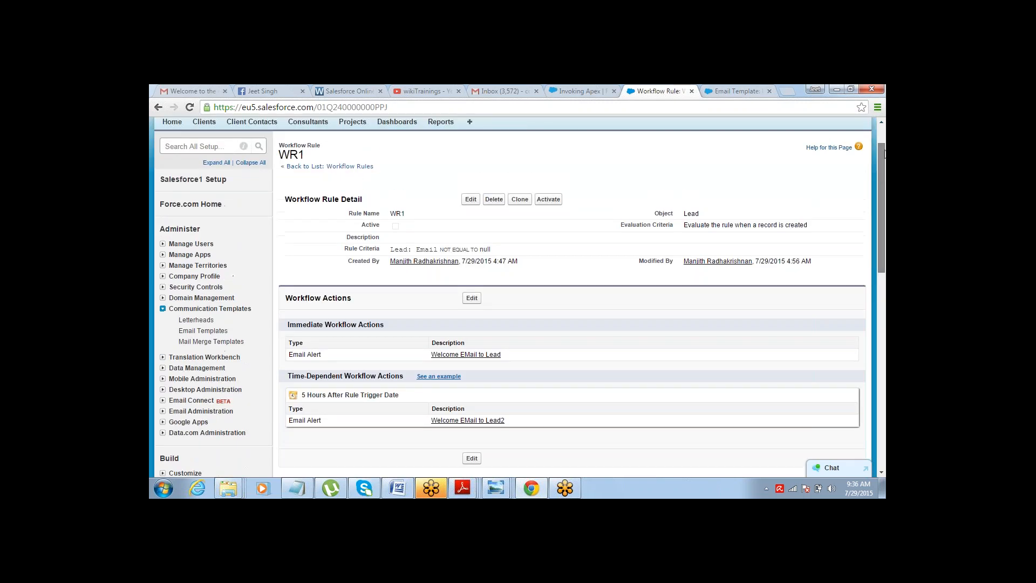
{"action": "scroll", "coordinate": [885, 151], "scroll_direction": "up", "scroll_amount": 1}
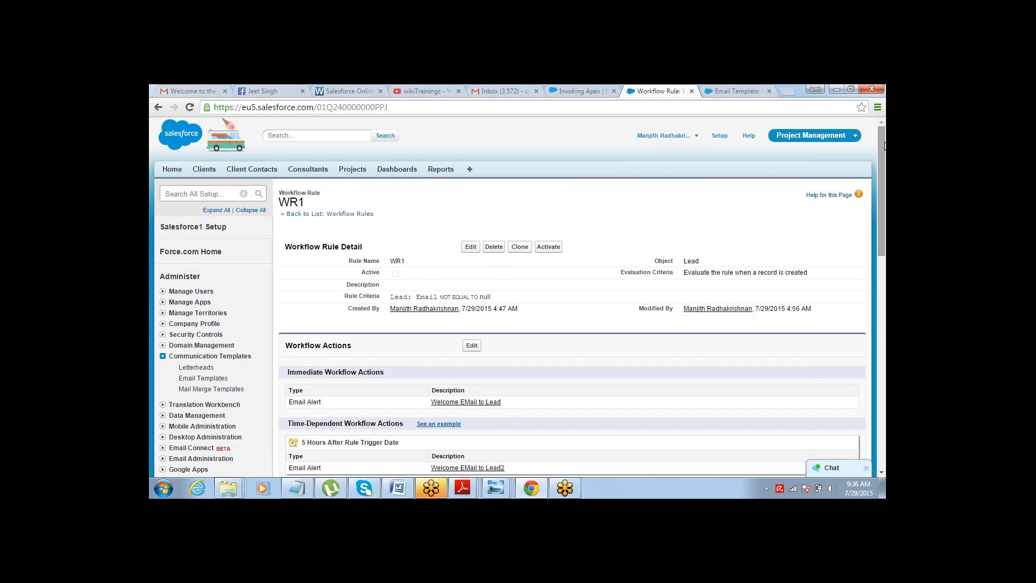
Switch to Notepad and add an Approval Process heading below the workflow rule notes.
{"action": "key", "text": "alt+Tab"}
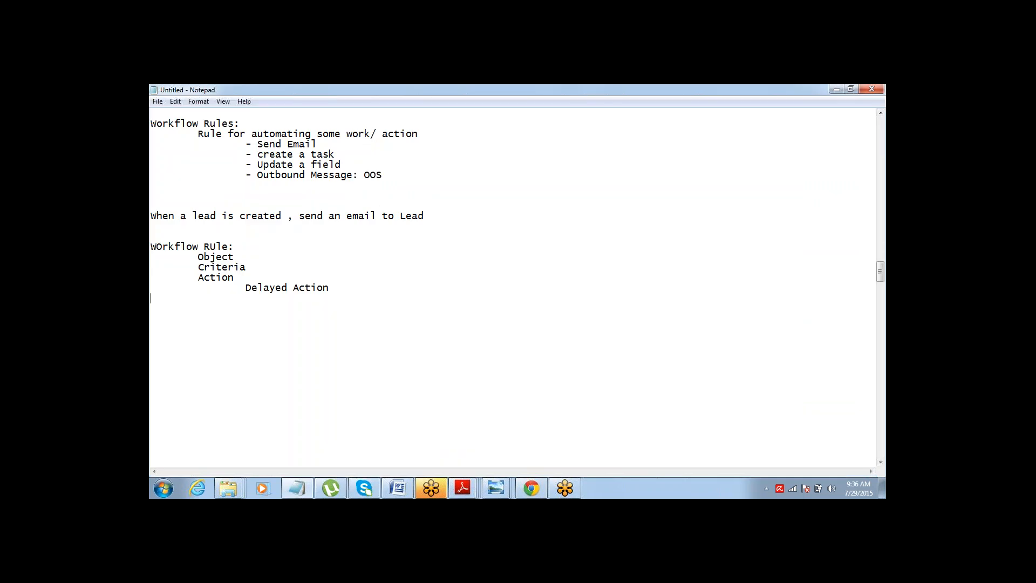
{"action": "key", "text": "Return"}
{"action": "key", "text": "Return"}
{"action": "key", "text": "Return"}
{"action": "type", "text": "Approval Process"}
{"action": "key", "text": "shift+End"}
{"action": "key", "text": "Delete"}
{"action": "left_click", "coordinate": [855, 275]}
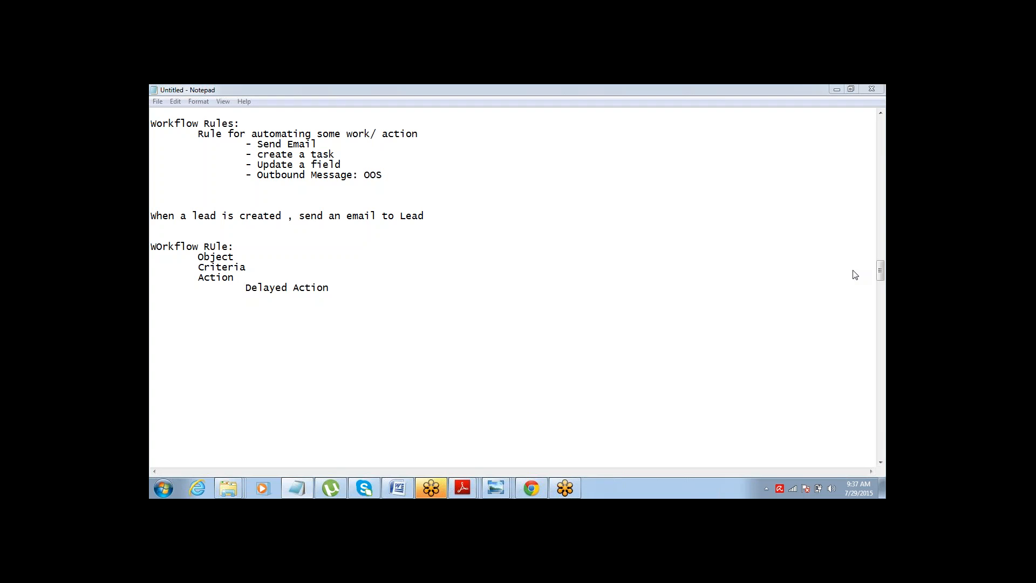